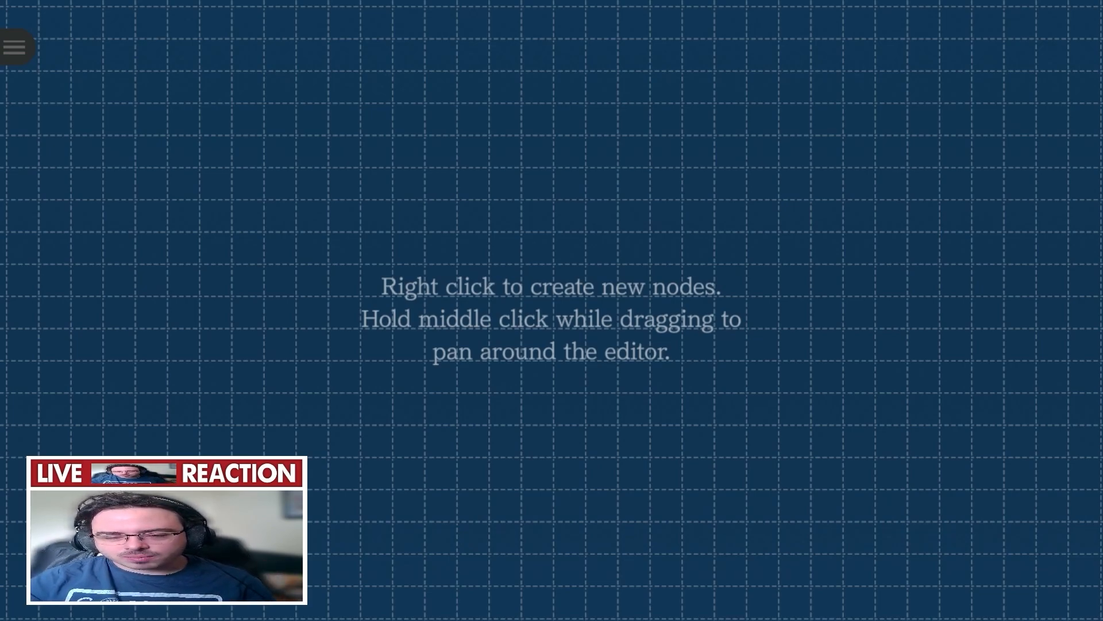
# - Create a new sequence node on the empty editor canvas and name it "Init. sequence"
pyautogui.rightClick(212, 276)
pyautogui.write('Ini')
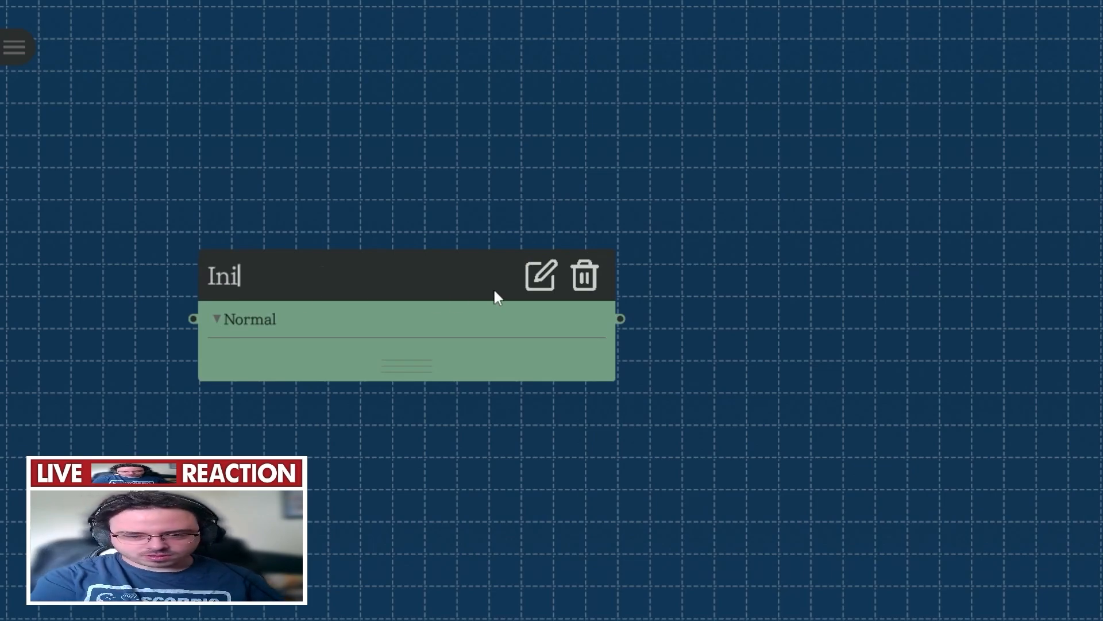
pyautogui.write('t. sequence')
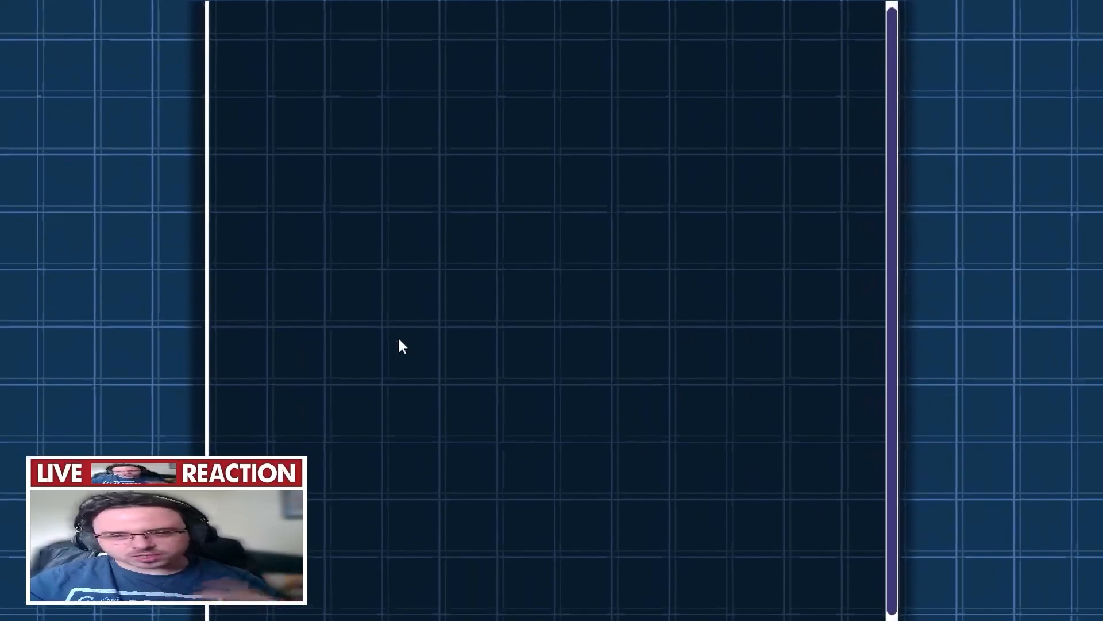
# - Write Phoenix's opening dialogue line in the Init. sequence as: Hey guys it's me John "Lawyer"
pyautogui.click(477, 116)
pyautogui.write('H')
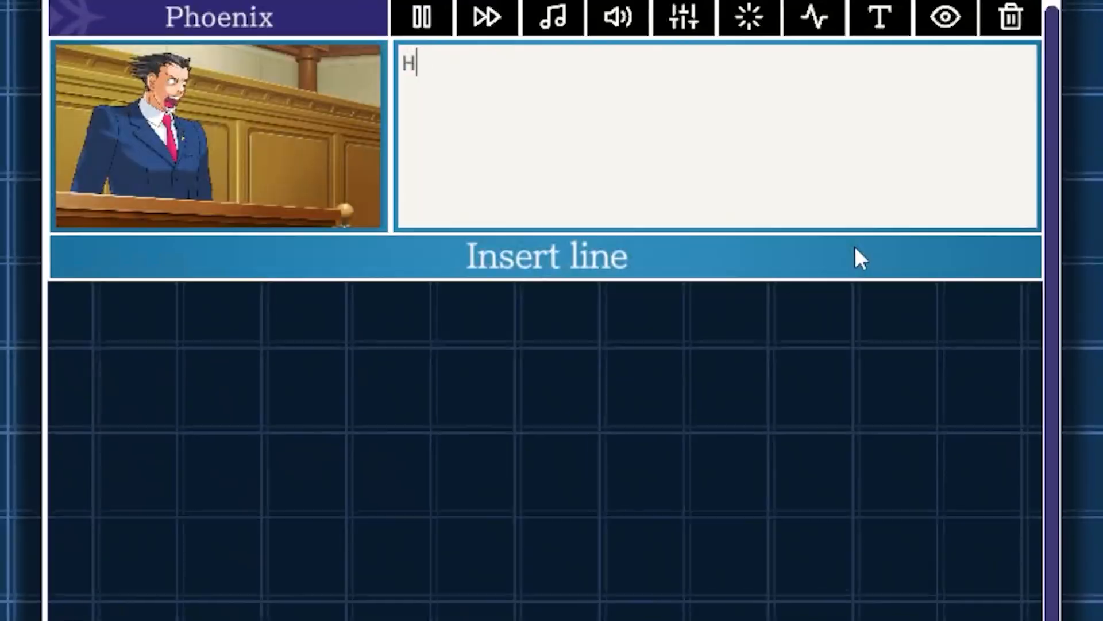
pyautogui.write("ey guys it's me J")
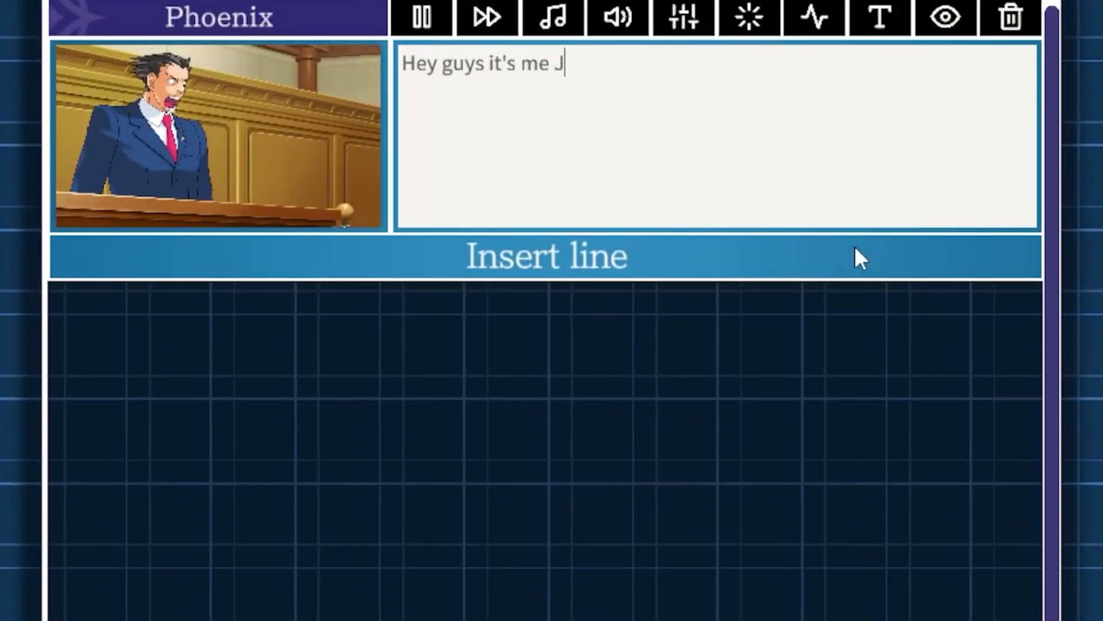
pyautogui.write('ohn "Law')
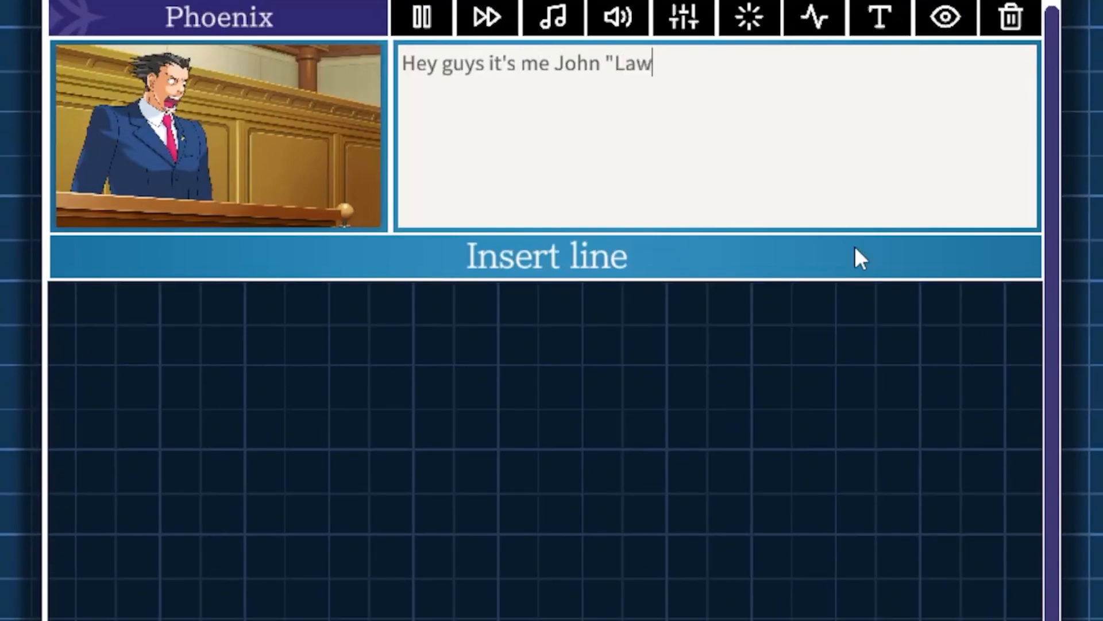
pyautogui.write('yer".')
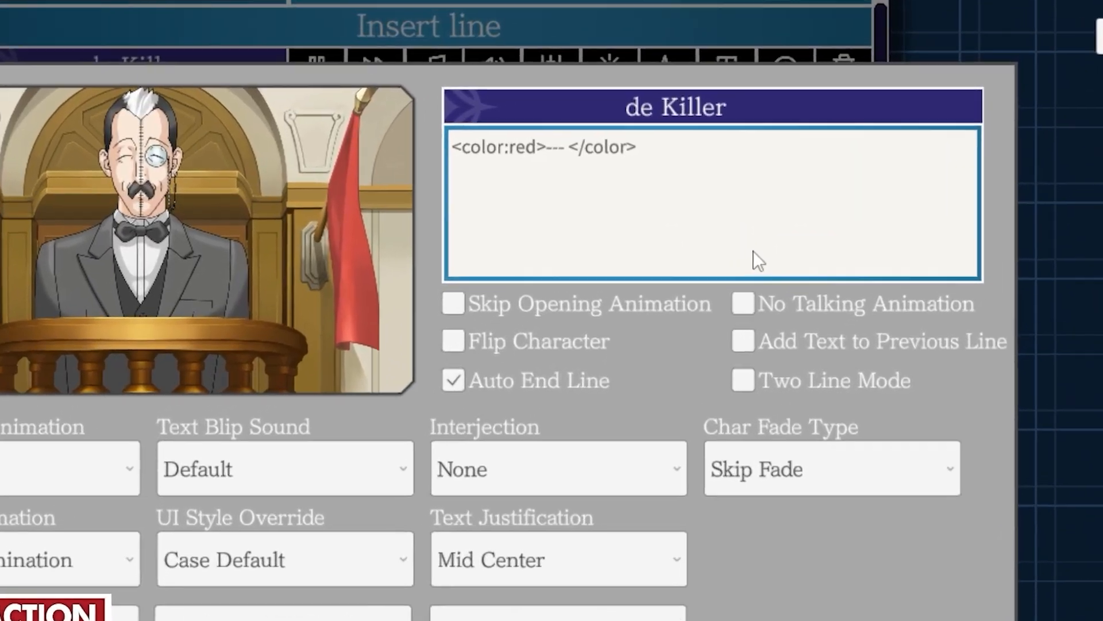
# - Complete de Killer's red-coloured line as "--- amogus?! ---" and play through the sequence preview
pyautogui.write('amogus?! ---')
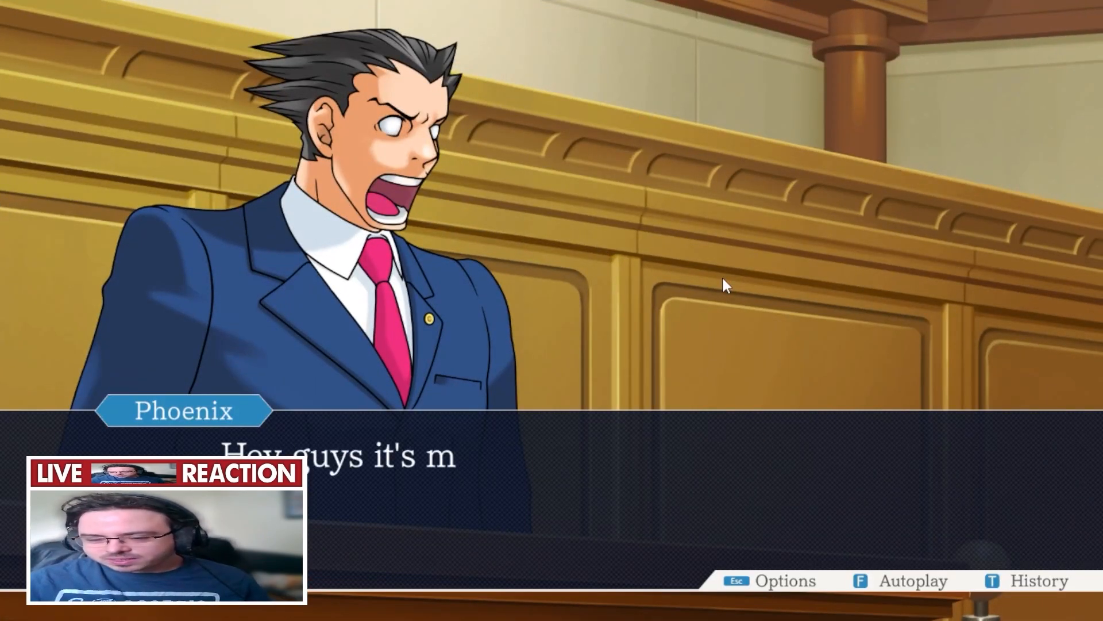
pyautogui.click(707, 467)
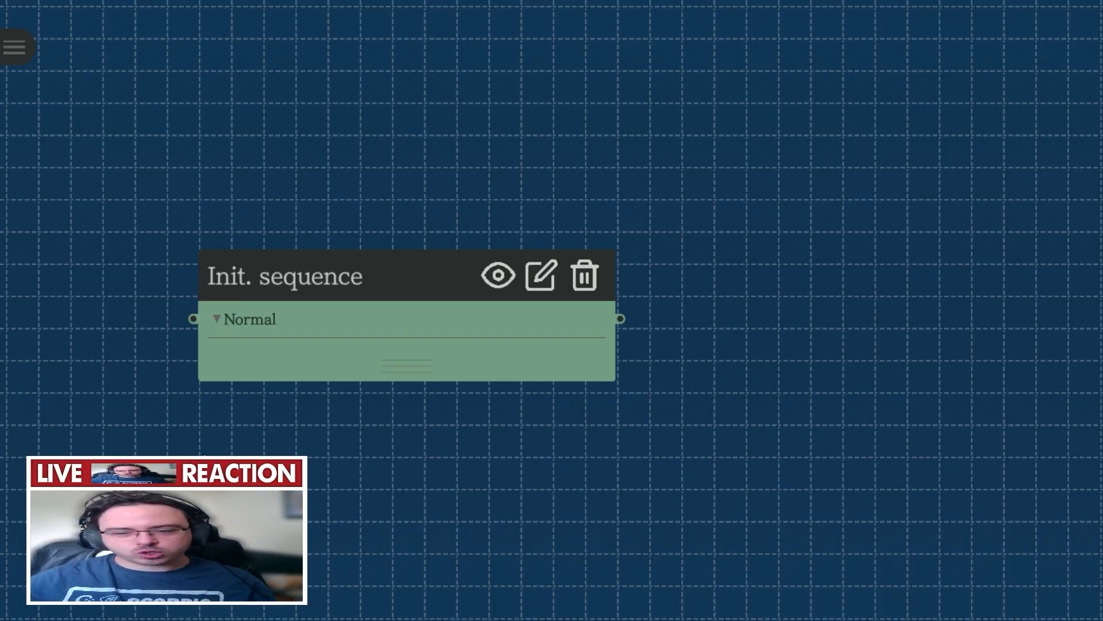
# - Review all dialogue lines of the Init. sequence and play its preview again
pyautogui.click(542, 275)
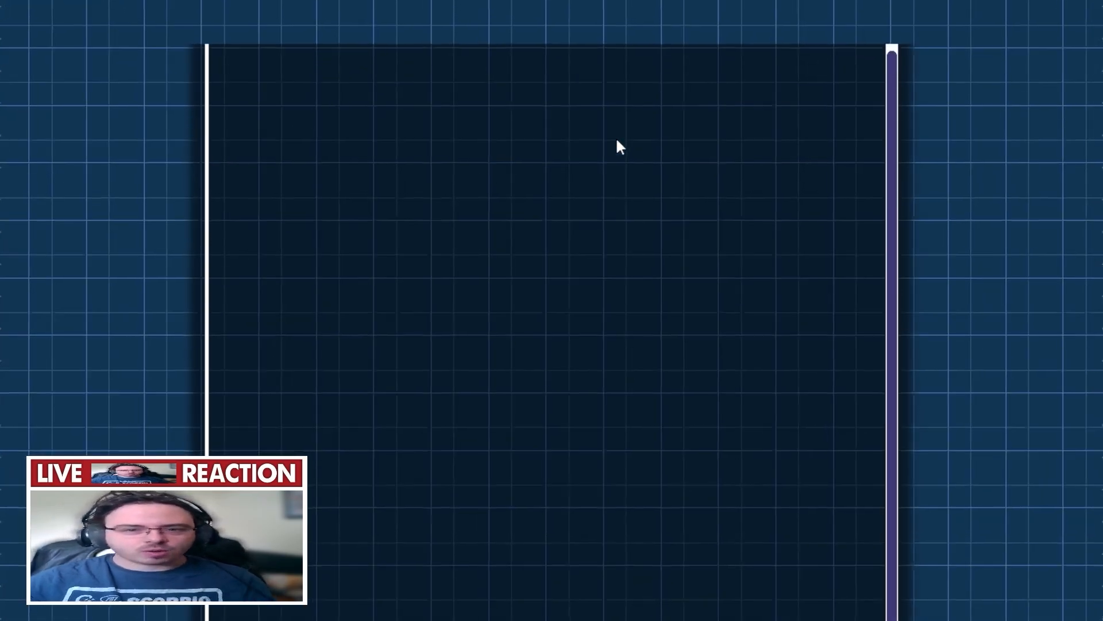
pyautogui.scroll(-2, 532, 370)
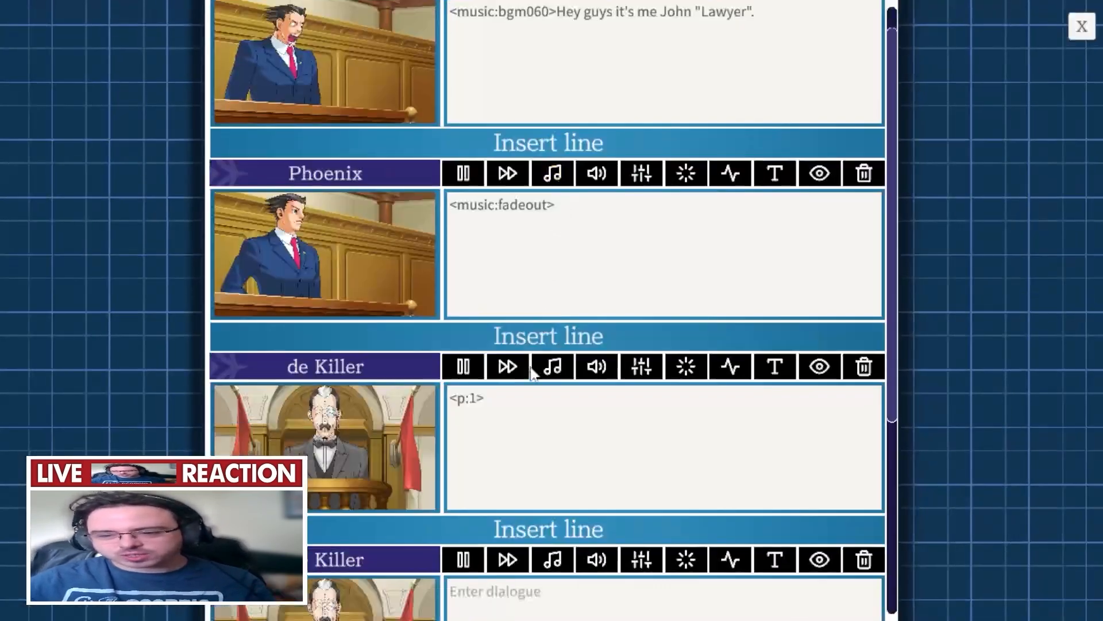
pyautogui.scroll(-5, 844, 532)
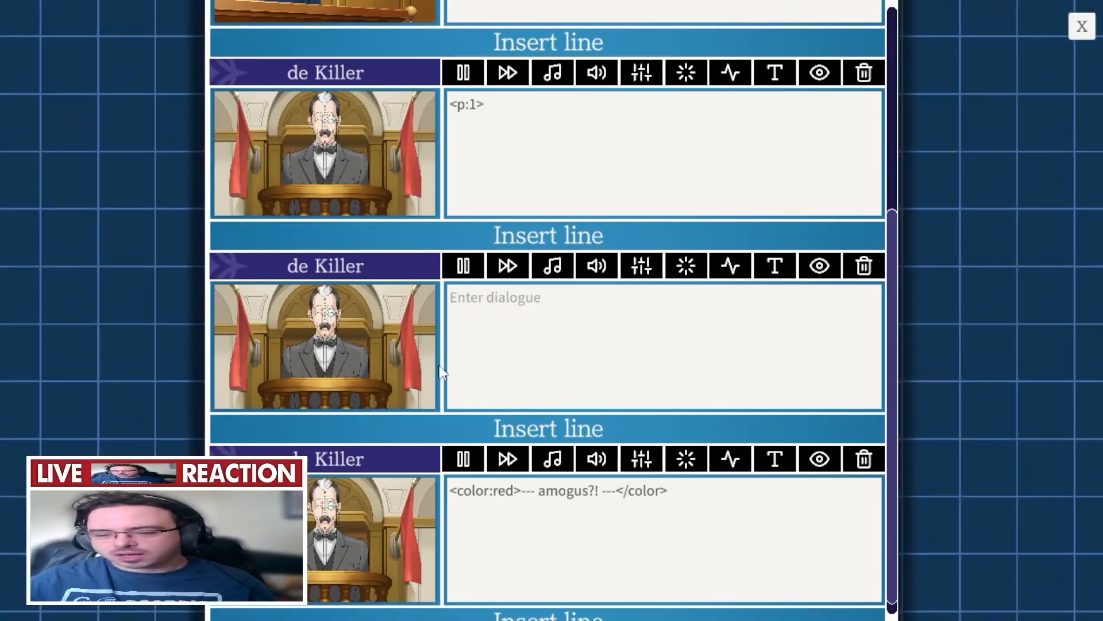
pyautogui.click(1082, 27)
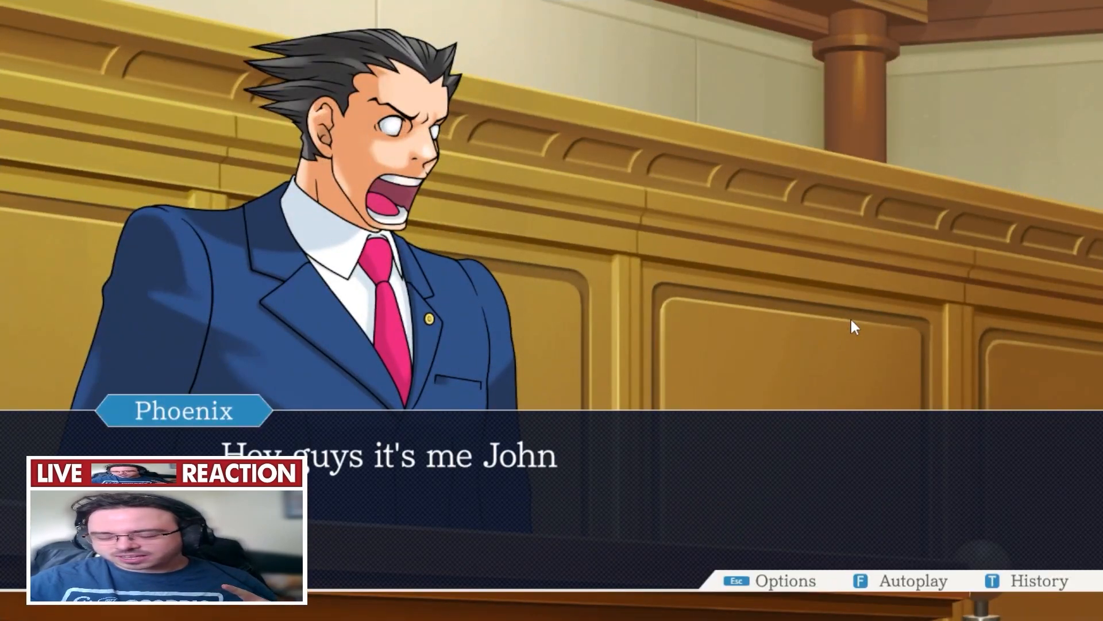
pyautogui.click(851, 320)
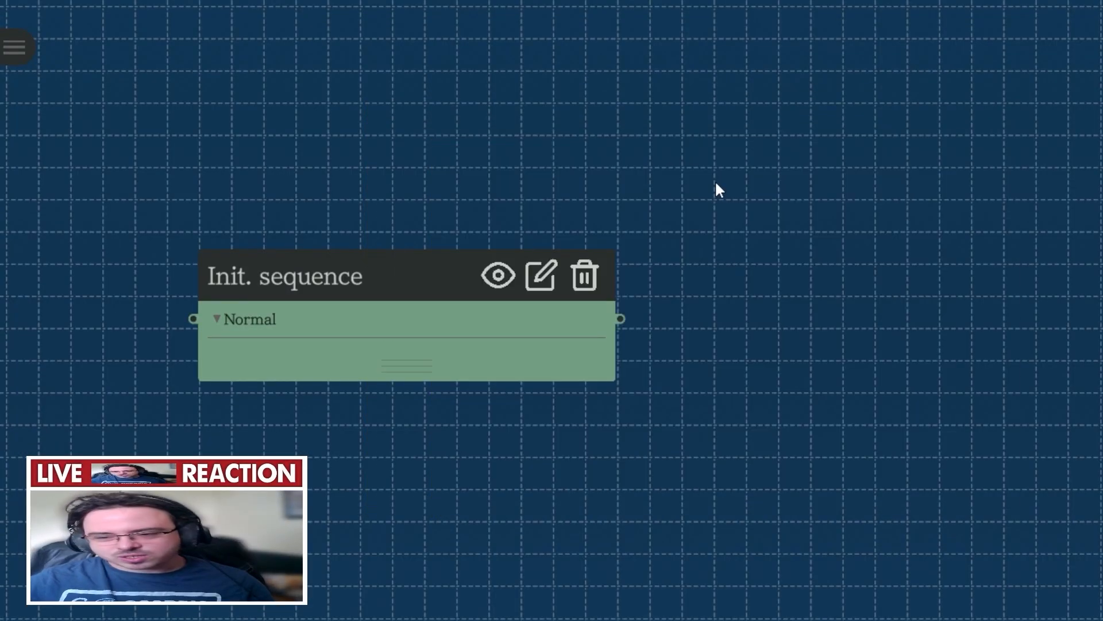
# - Add a second sequence node beside Init. sequence and connect the output of Init. sequence to its input
pyautogui.moveTo(716, 183); pyautogui.dragTo(448, 163)
pyautogui.doubleClick(528, 280)
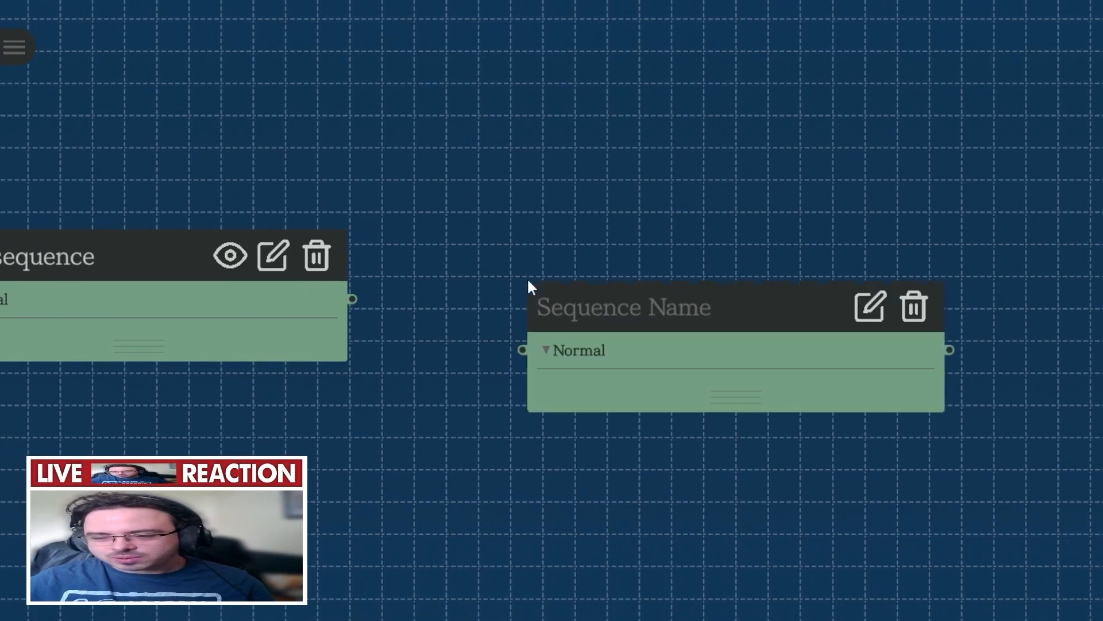
pyautogui.moveTo(745, 398); pyautogui.dragTo(744, 340)
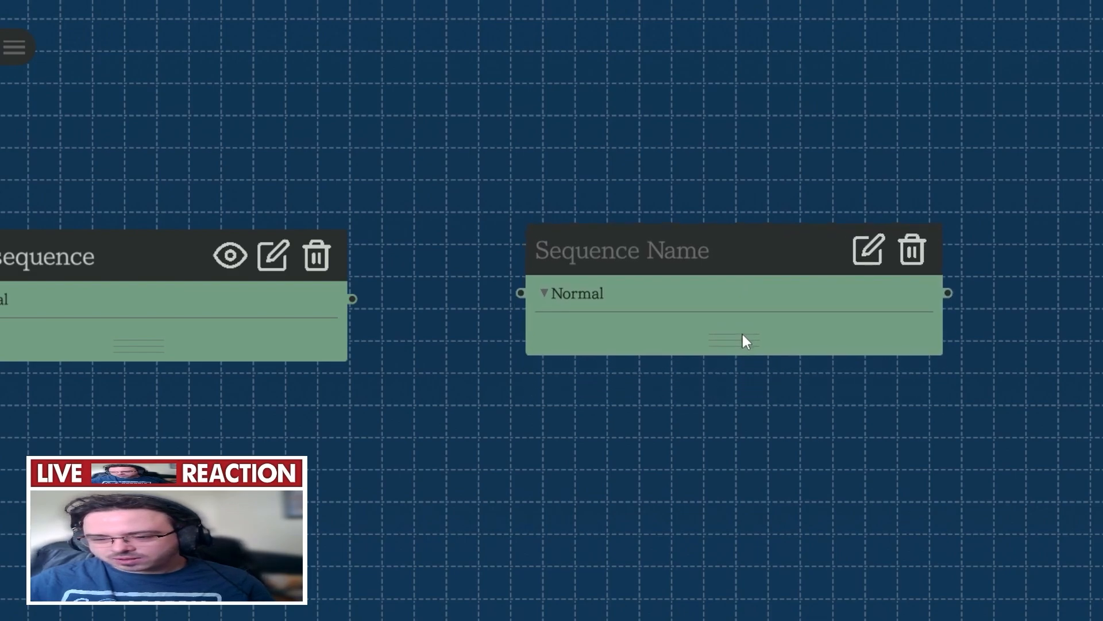
pyautogui.moveTo(410, 299); pyautogui.dragTo(522, 294)
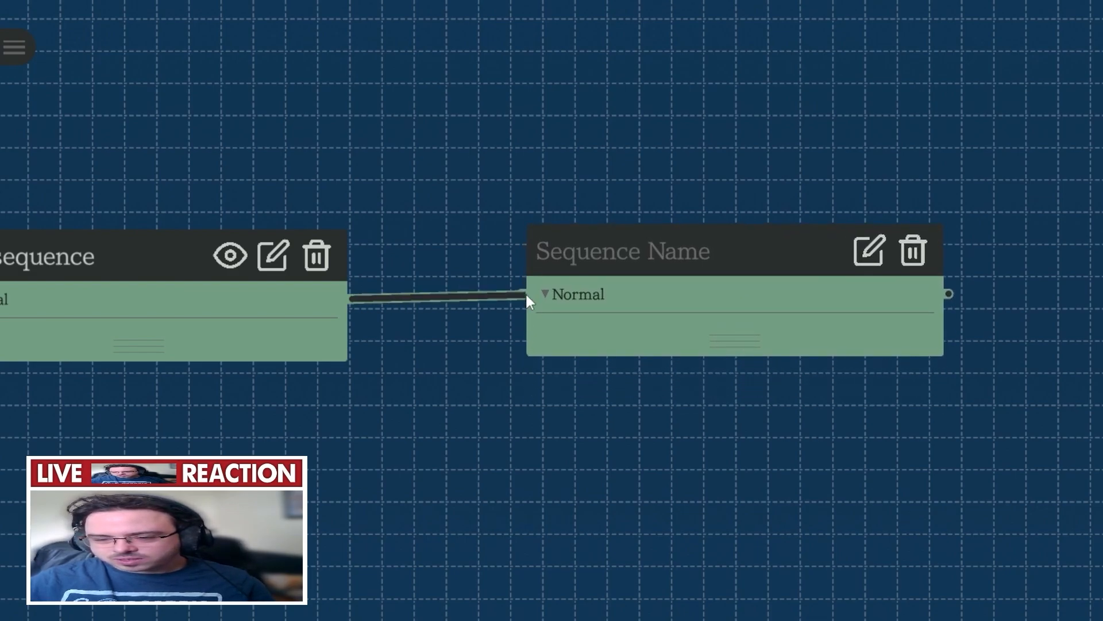
# - Name the new node "Statement 1" and line it up horizontally with the Init. sequence node
pyautogui.click(581, 267)
pyautogui.write('Statement 1')
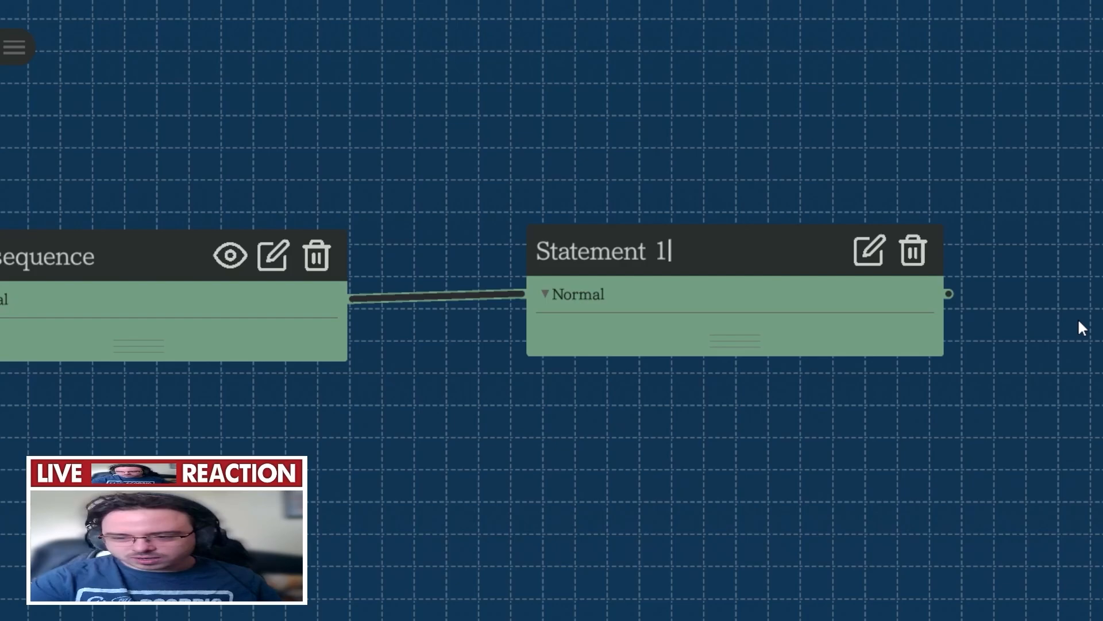
pyautogui.press('Return')
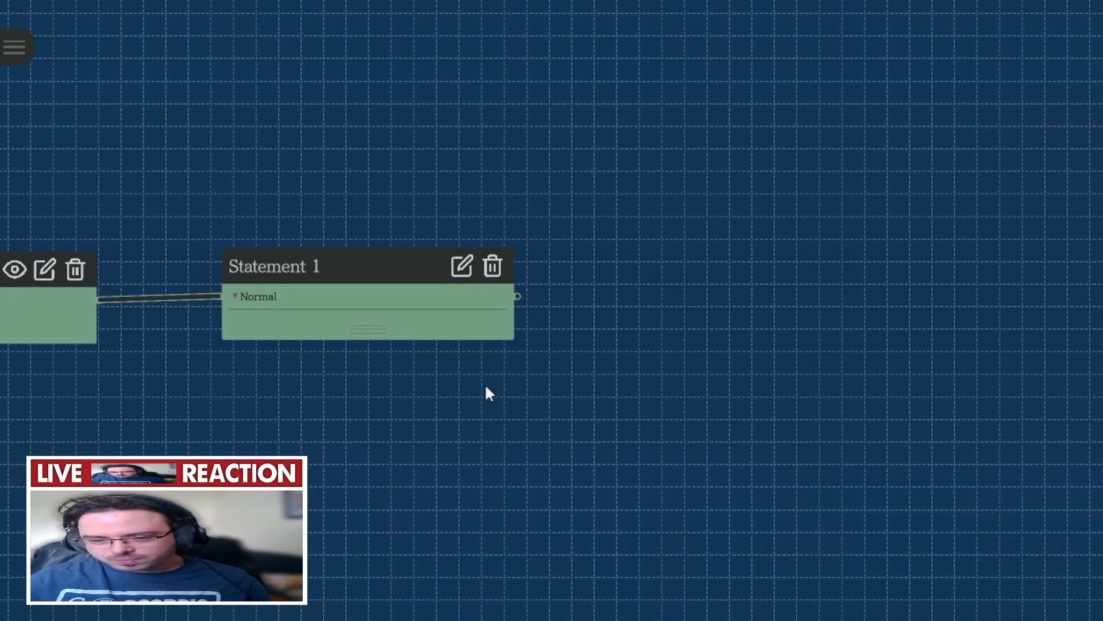
pyautogui.moveTo(315, 329); pyautogui.dragTo(313, 328)
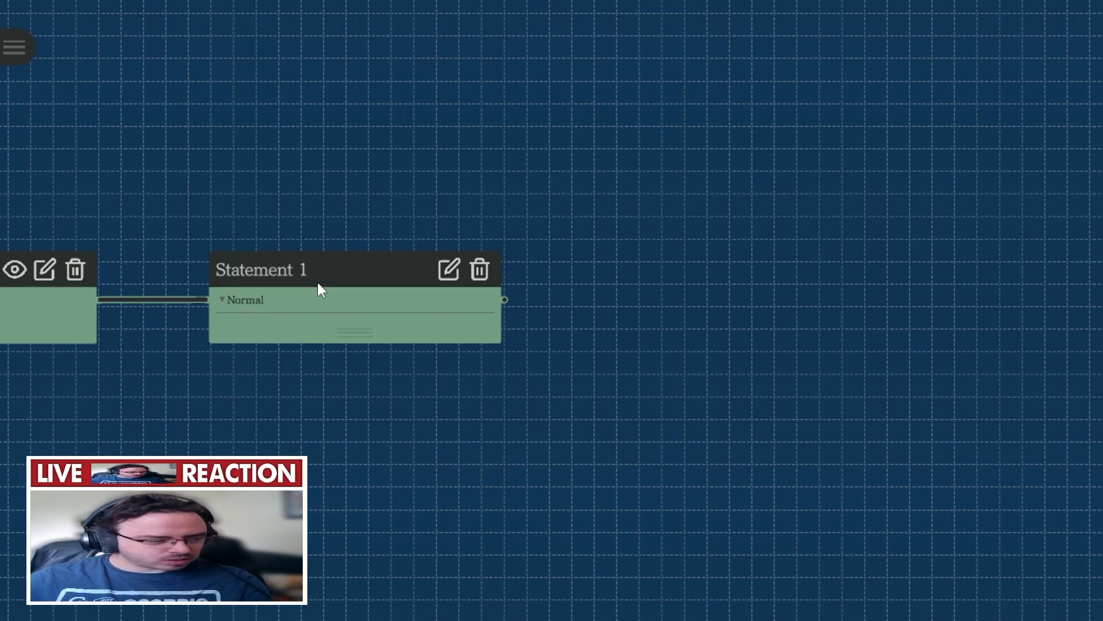
# - Edit the first line of Statement 1 and change its character to de Killer with the Butler animation
pyautogui.click(449, 269)
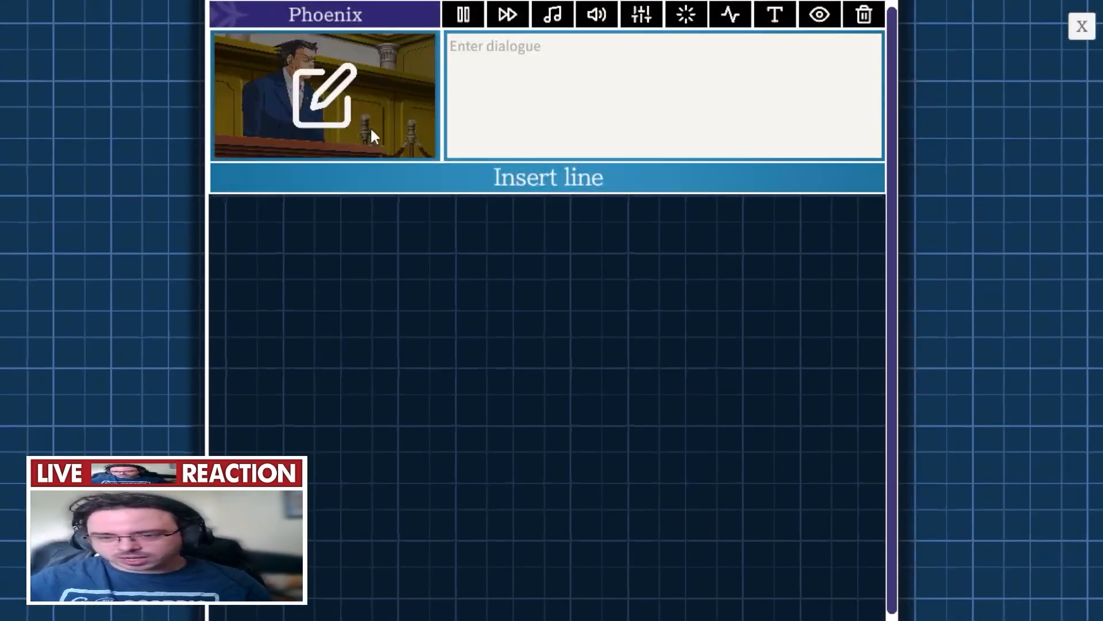
pyautogui.click(373, 136)
pyautogui.click(325, 185)
pyautogui.scroll(-5, 416, 460)
pyautogui.click(416, 461)
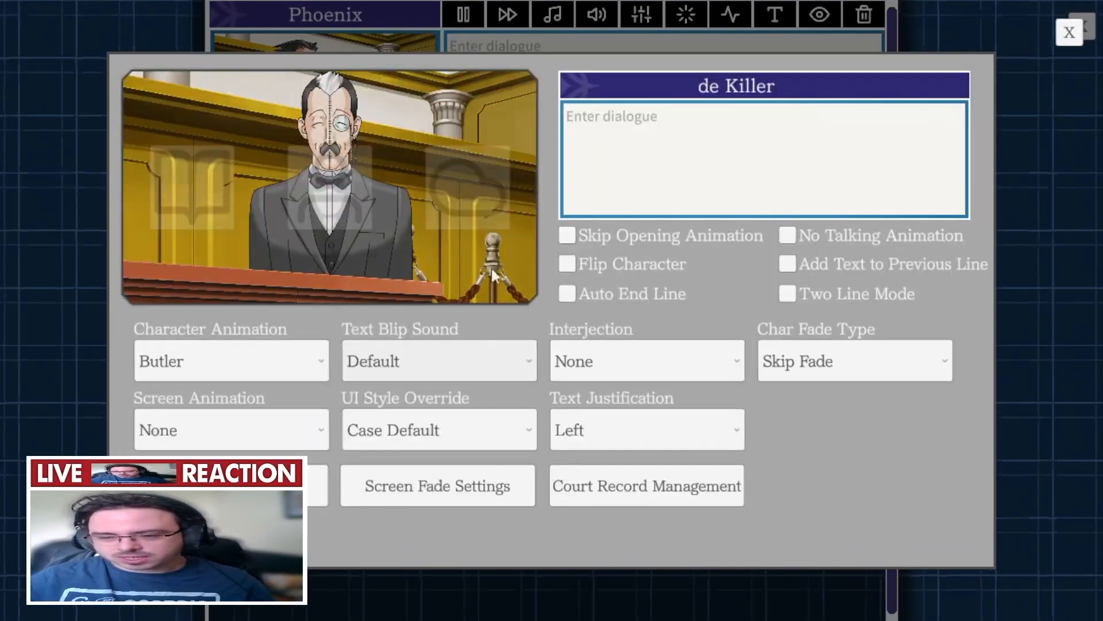
# - Set the line's background to Courtroom (AJ:AA) with both ends of the horizontal pan at 50%
pyautogui.click(508, 196)
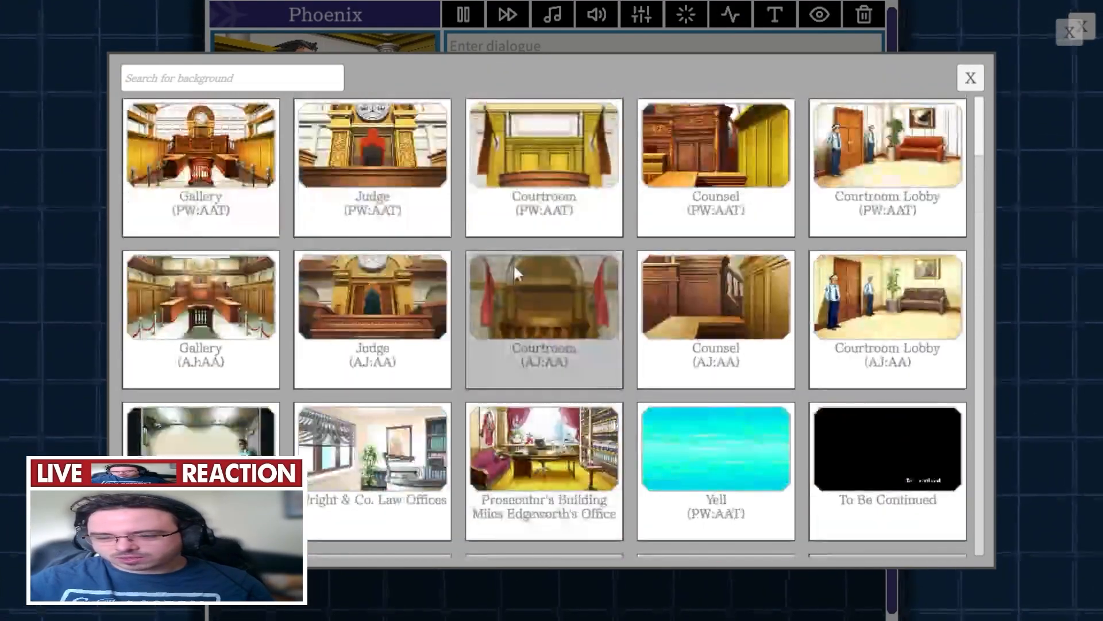
pyautogui.click(526, 309)
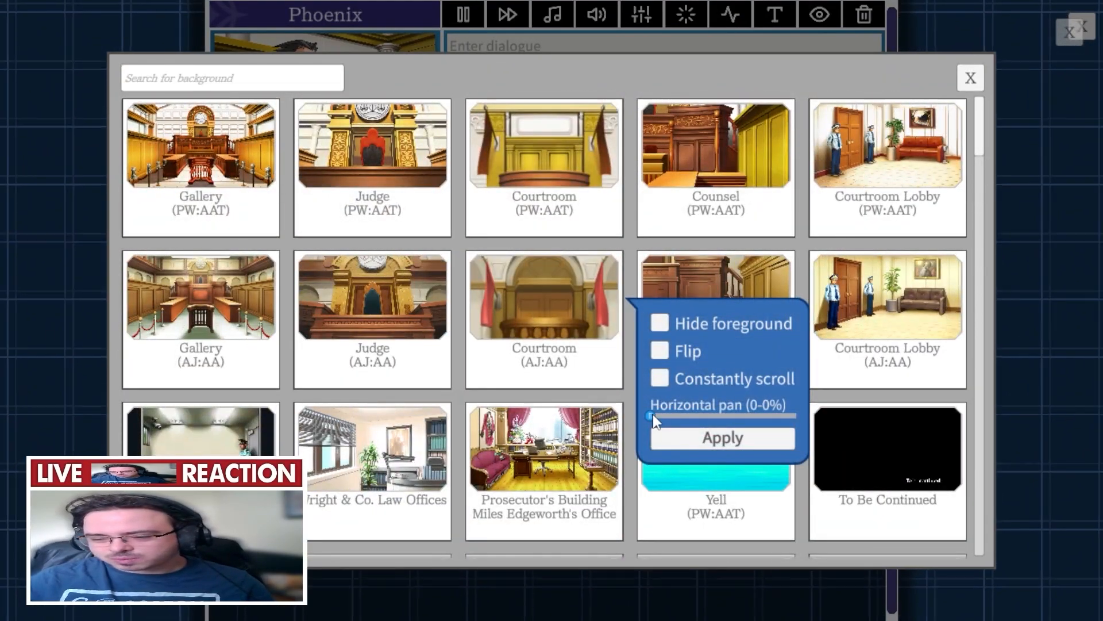
pyautogui.moveTo(653, 414); pyautogui.dragTo(740, 419)
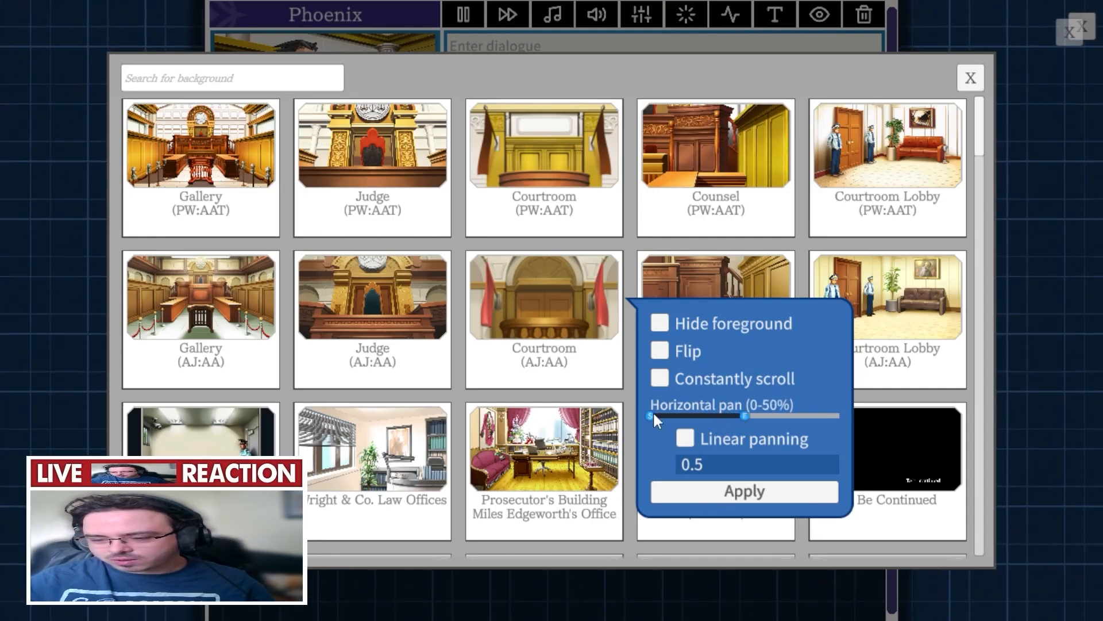
pyautogui.moveTo(653, 414); pyautogui.dragTo(746, 424)
pyautogui.click(744, 437)
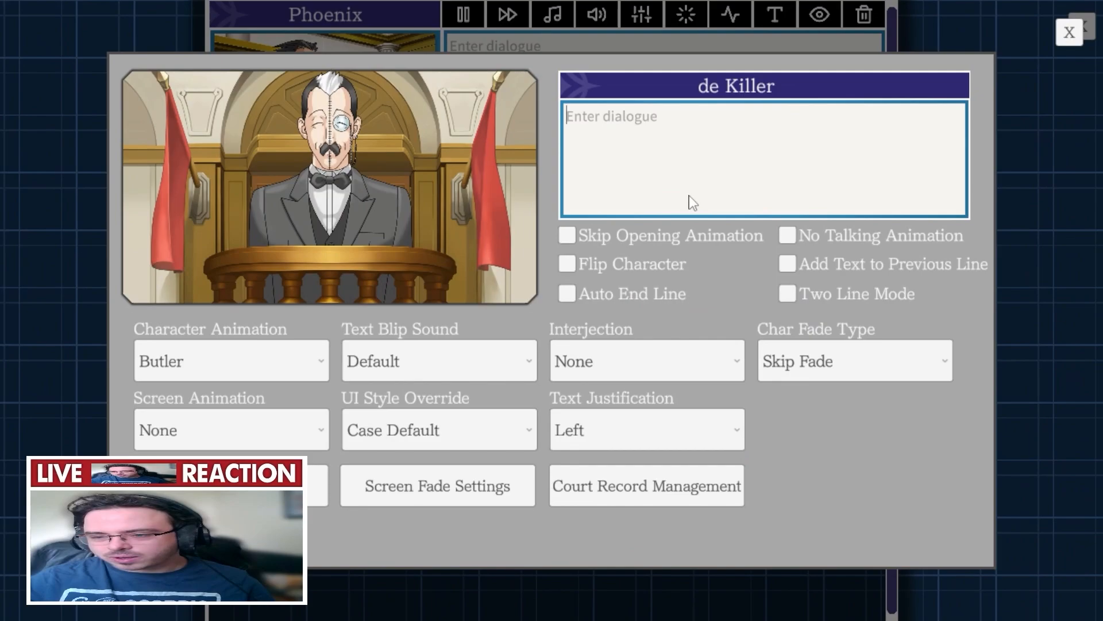
# - Insert the empty green colour tags <color:green></color> into de Killer's dialogue, ready for text between them
pyautogui.click(670, 146)
pyautogui.write('<color:greem')
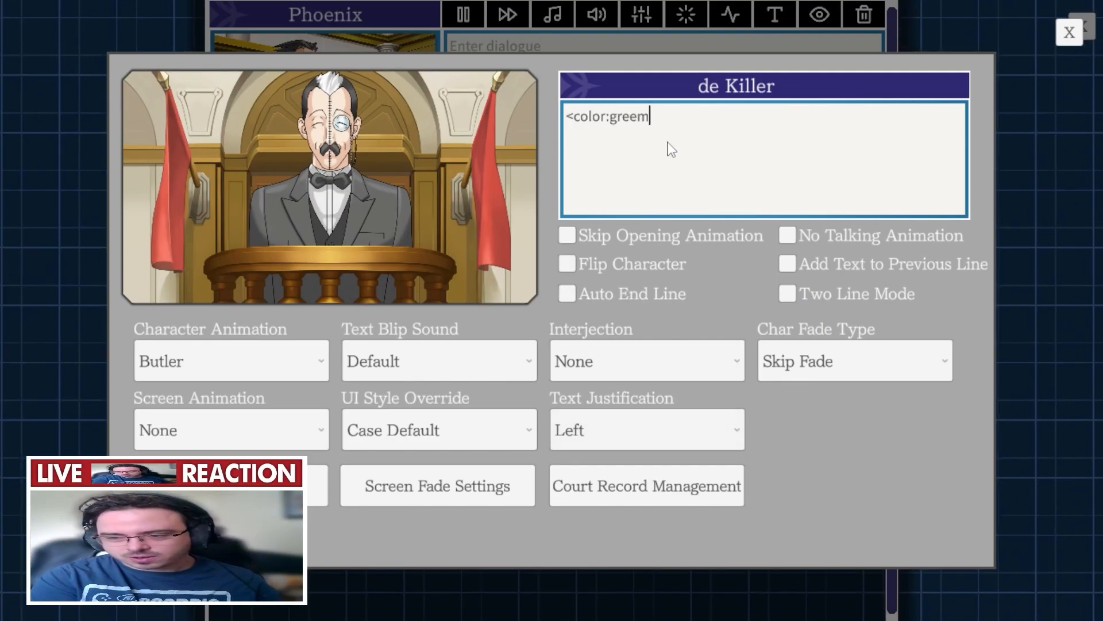
pyautogui.press('BackSpace')
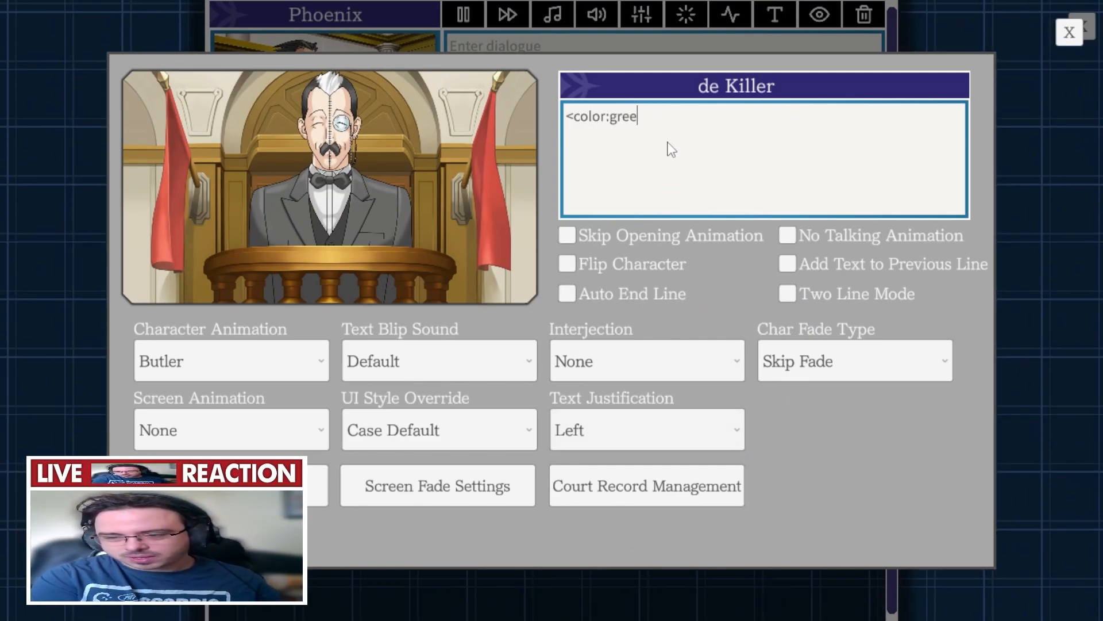
pyautogui.write('N')
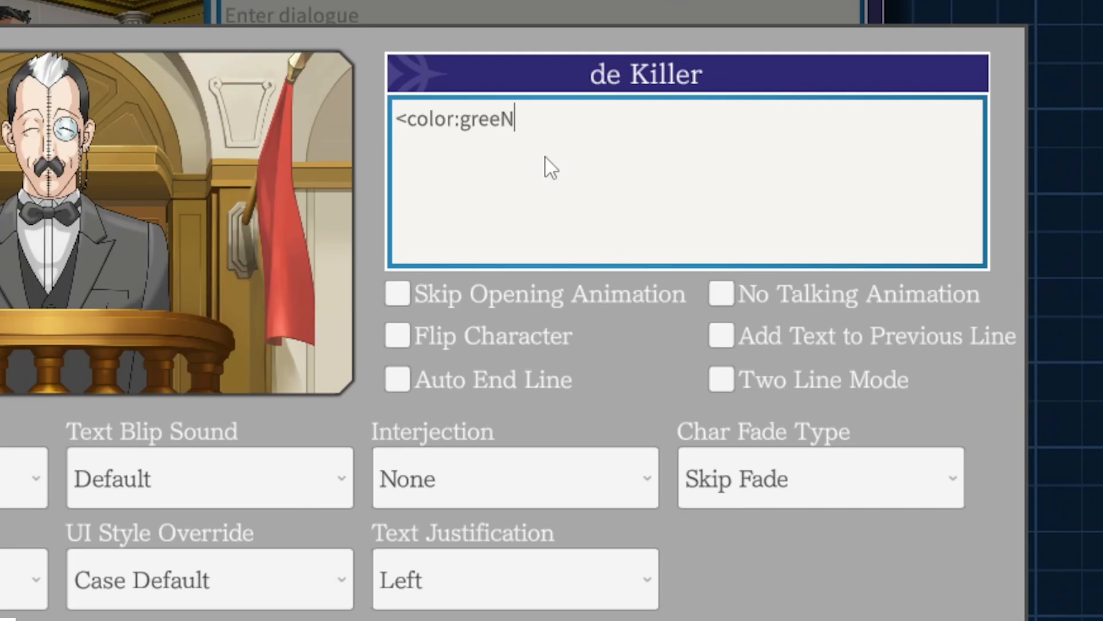
pyautogui.press('BackSpace')
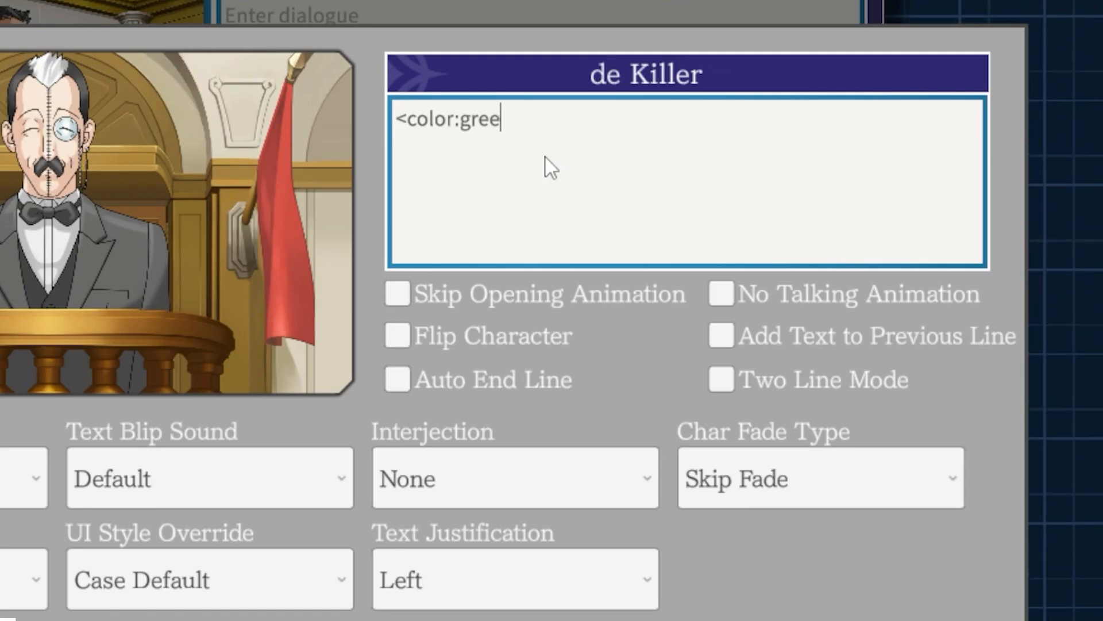
pyautogui.write('n></color>')
pyautogui.press('Left')
pyautogui.press('Left')
pyautogui.press('Left')
pyautogui.press('Left')
pyautogui.press('Left')
pyautogui.press('Left')
pyautogui.press('Left')
pyautogui.press('Left')
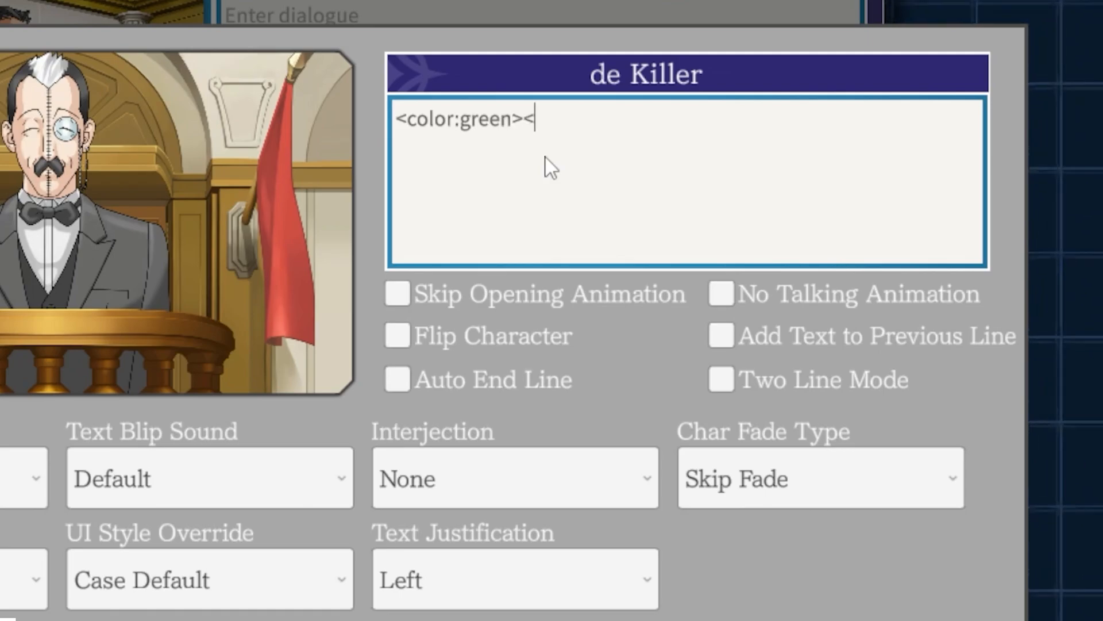
# - Enter "I didn't kill the guy :(" between the green colour tags and return to the node canvas
pyautogui.write("I didn't kill the guy")
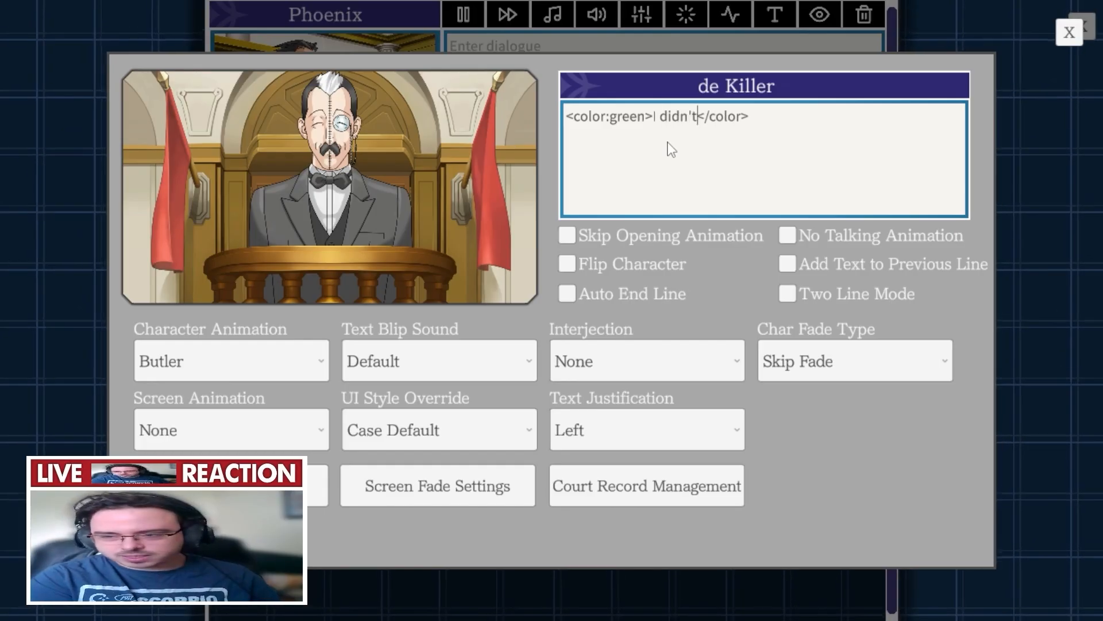
pyautogui.write(' :(')
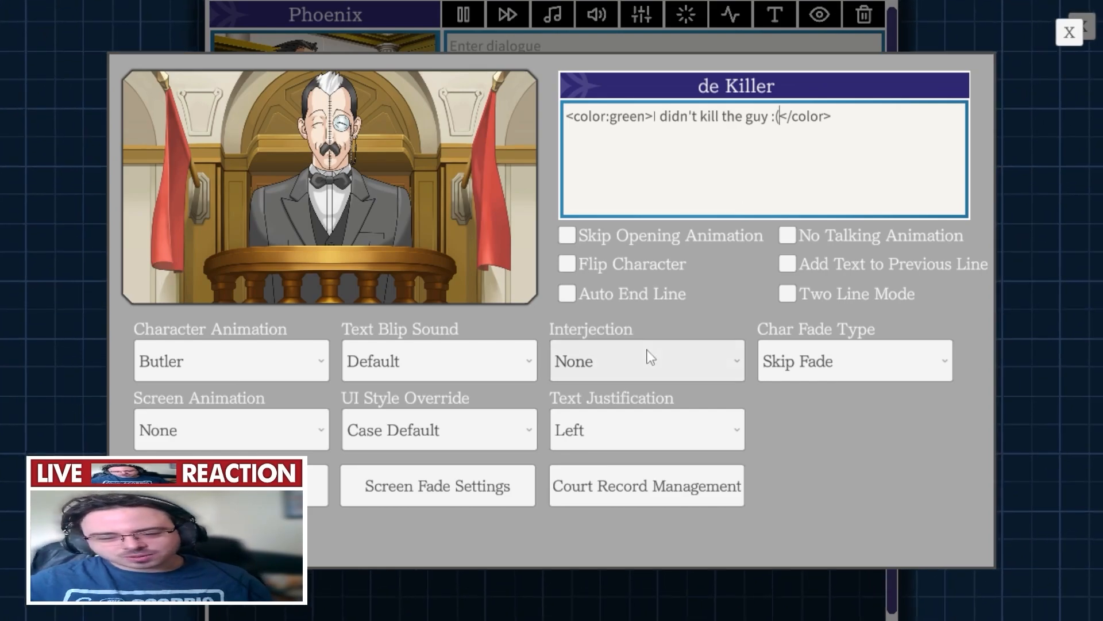
pyautogui.press('Escape')
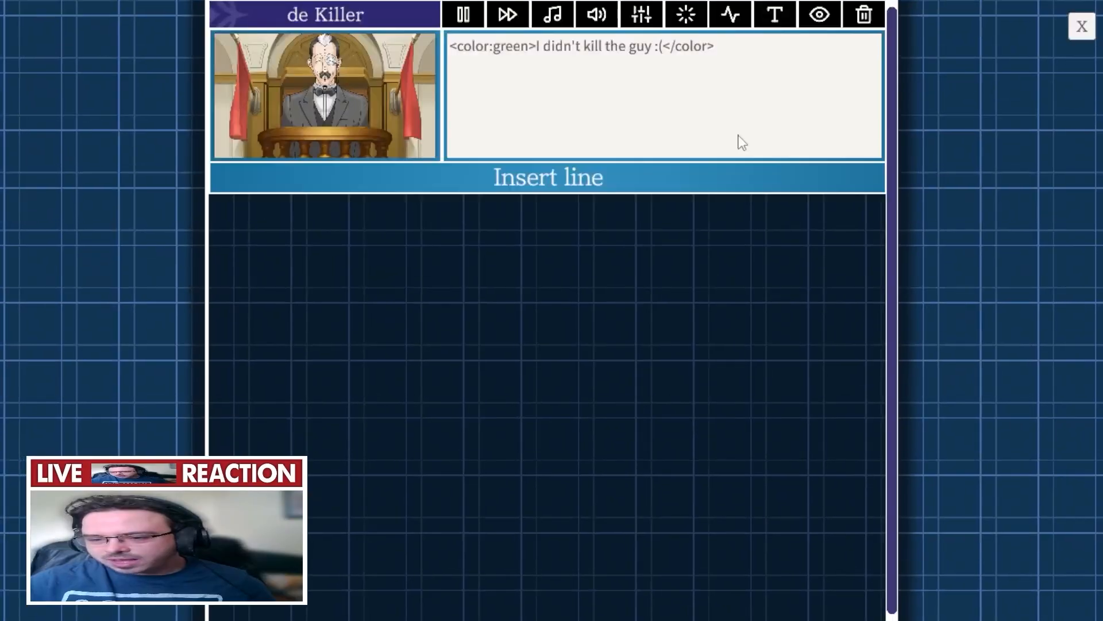
pyautogui.click(1069, 32)
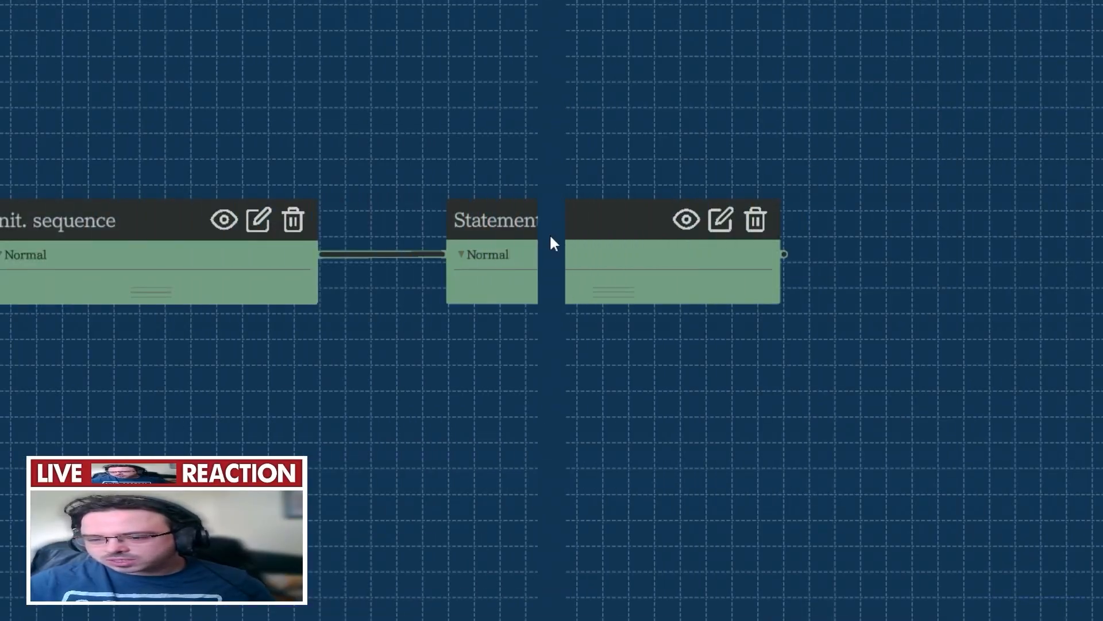
# - Change the Statement 1 node's type from Normal to Cross-Examination
pyautogui.click(460, 256)
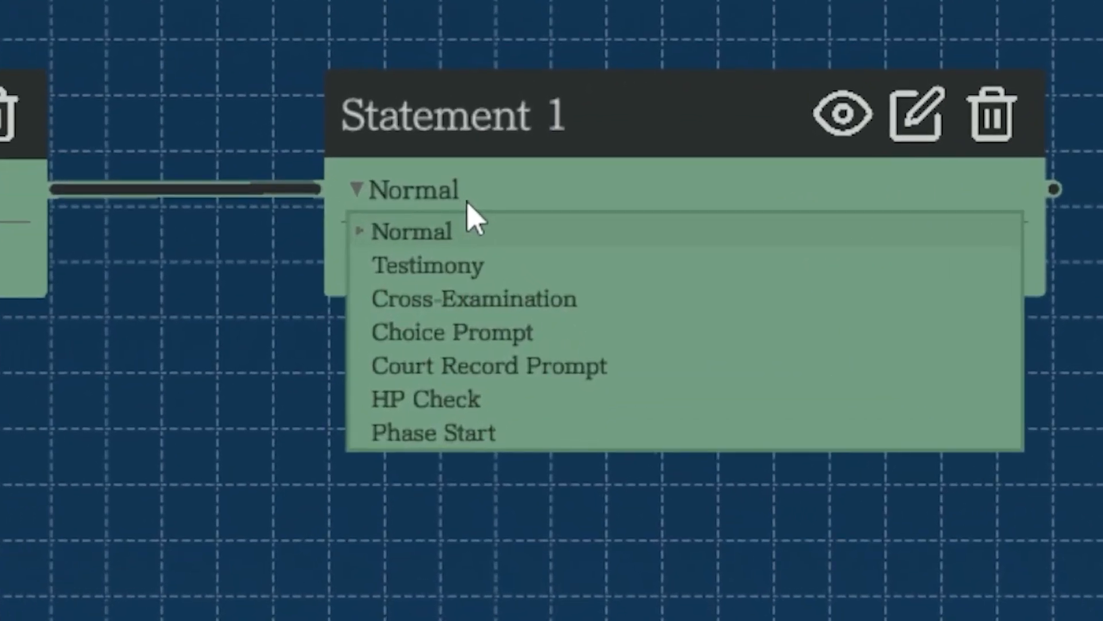
pyautogui.click(488, 302)
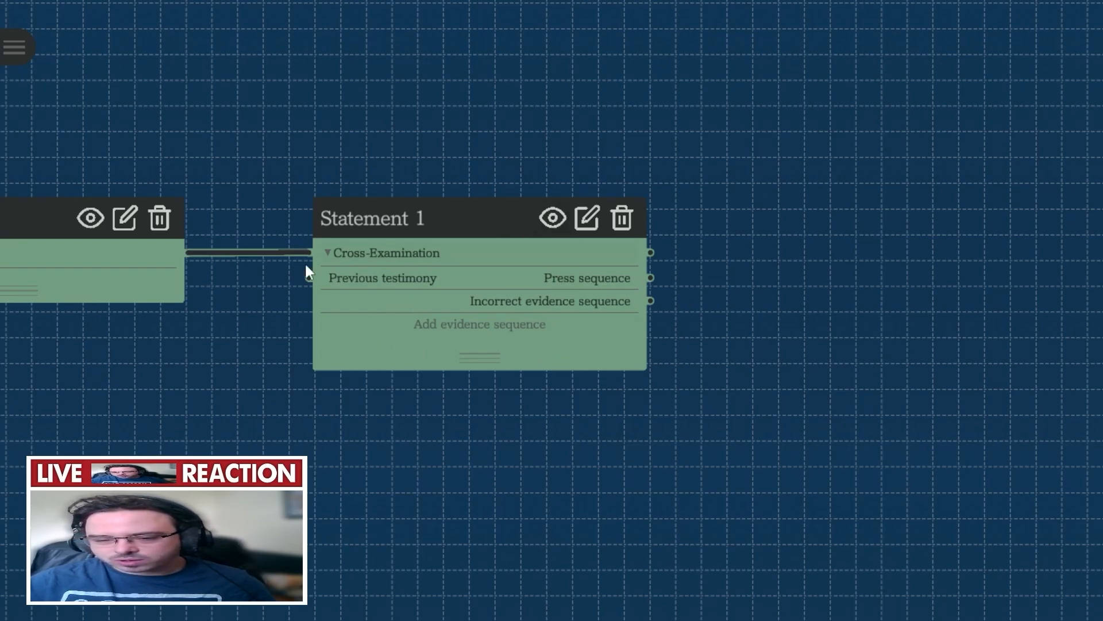
pyautogui.moveTo(248, 331); pyautogui.dragTo(498, 345)
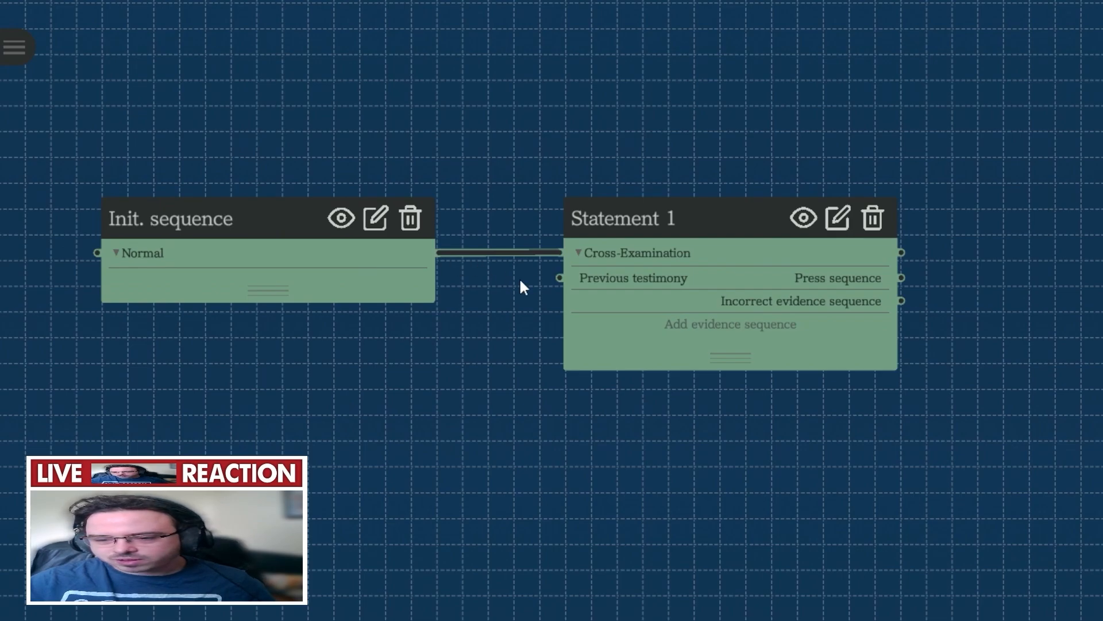
pyautogui.moveTo(889, 281); pyautogui.dragTo(754, 279)
pyautogui.moveTo(561, 280); pyautogui.dragTo(824, 280)
pyautogui.moveTo(561, 280); pyautogui.dragTo(816, 288)
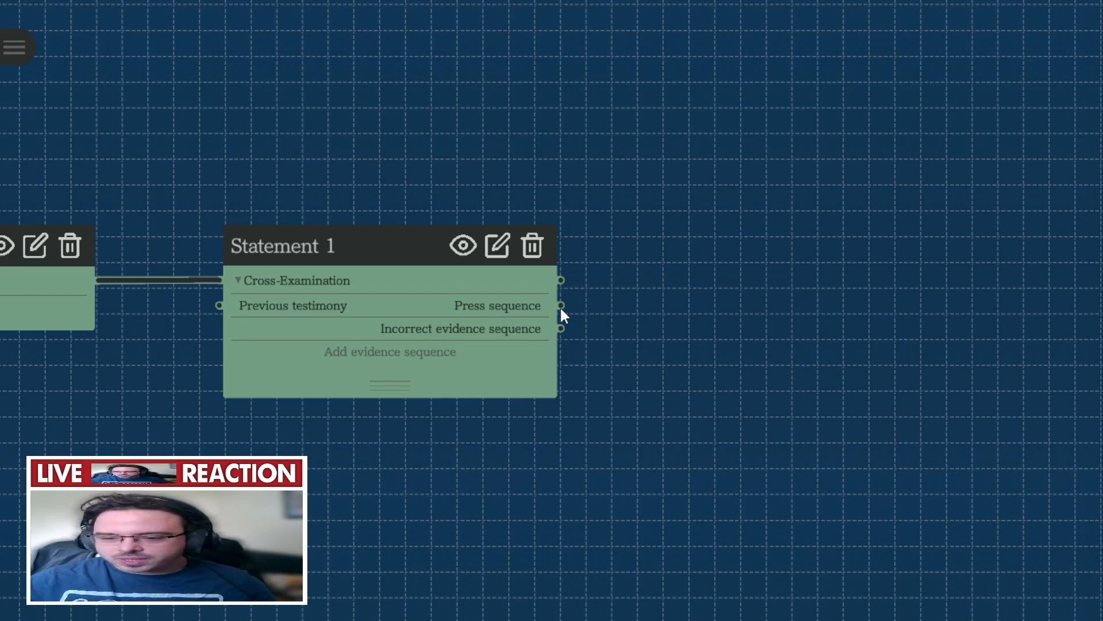
pyautogui.moveTo(560, 305); pyautogui.dragTo(748, 429)
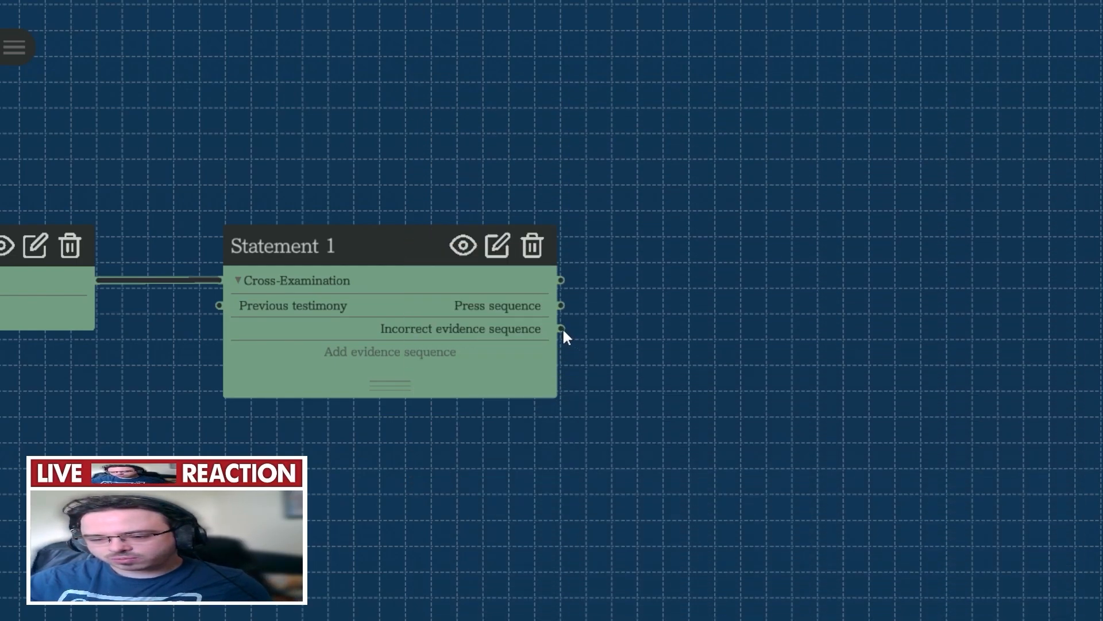
pyautogui.moveTo(561, 328); pyautogui.dragTo(700, 425)
# - Add an evidence sequence to Statement 1 with the evidence code name Photo
pyautogui.click(501, 350)
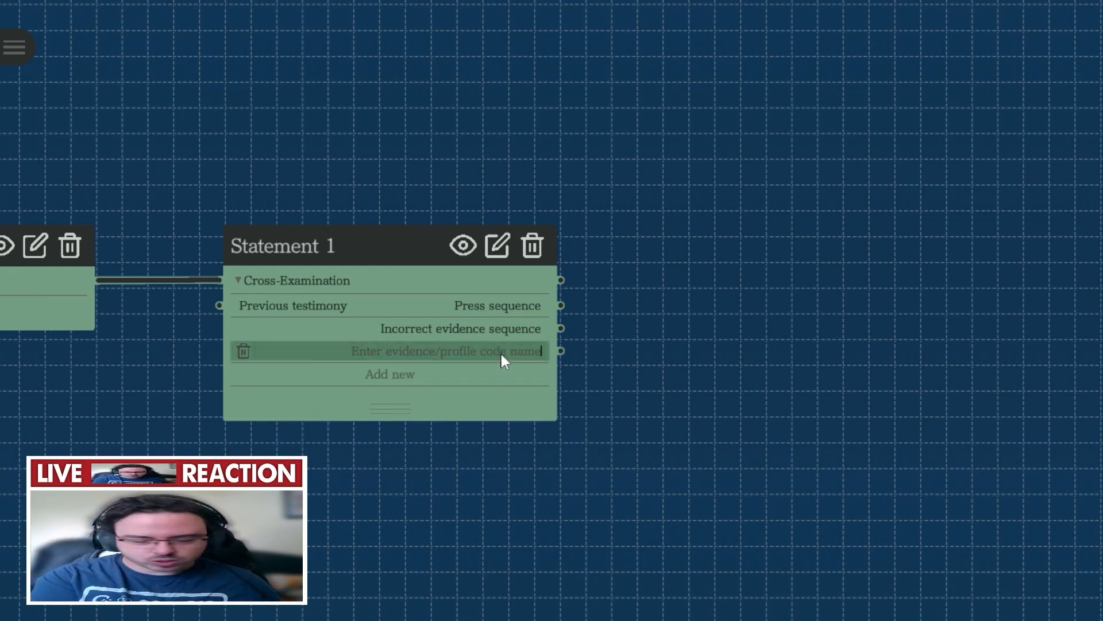
pyautogui.write('Photo')
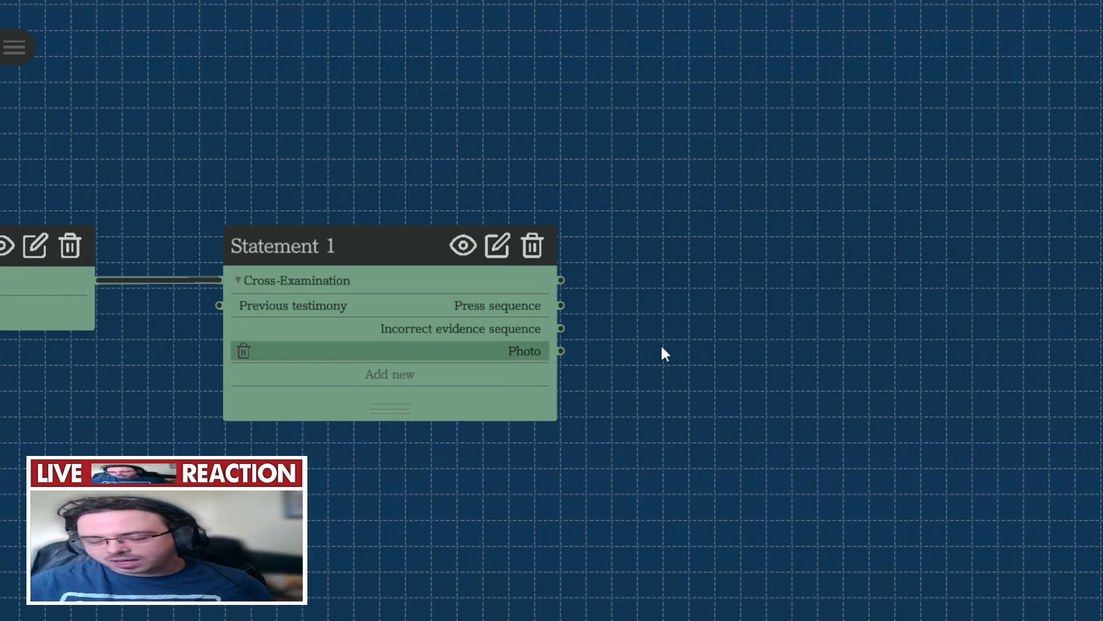
pyautogui.moveTo(645, 350); pyautogui.dragTo(626, 286)
# - Create a new evidence item for the case and give it the gold attorney's badge icon
pyautogui.click(30, 51)
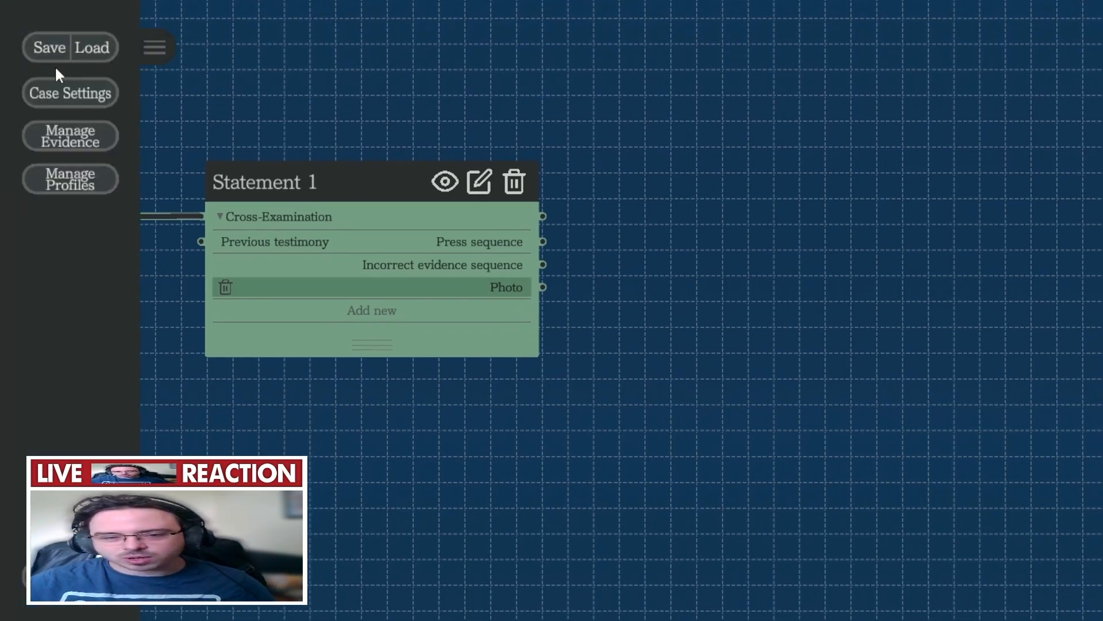
pyautogui.click(82, 137)
pyautogui.click(553, 55)
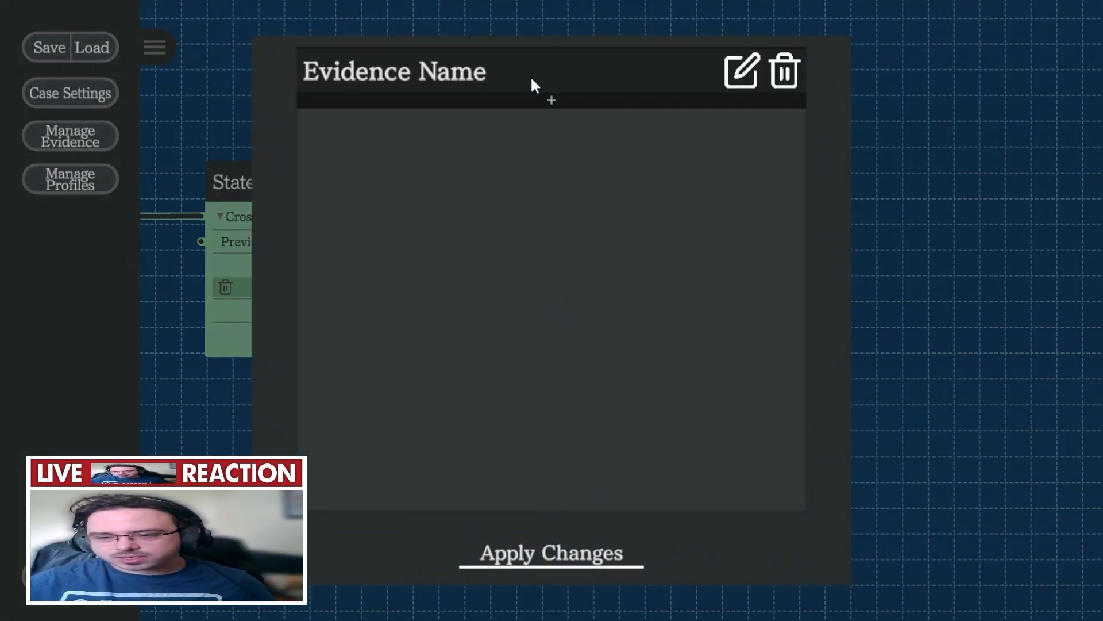
pyautogui.click(529, 75)
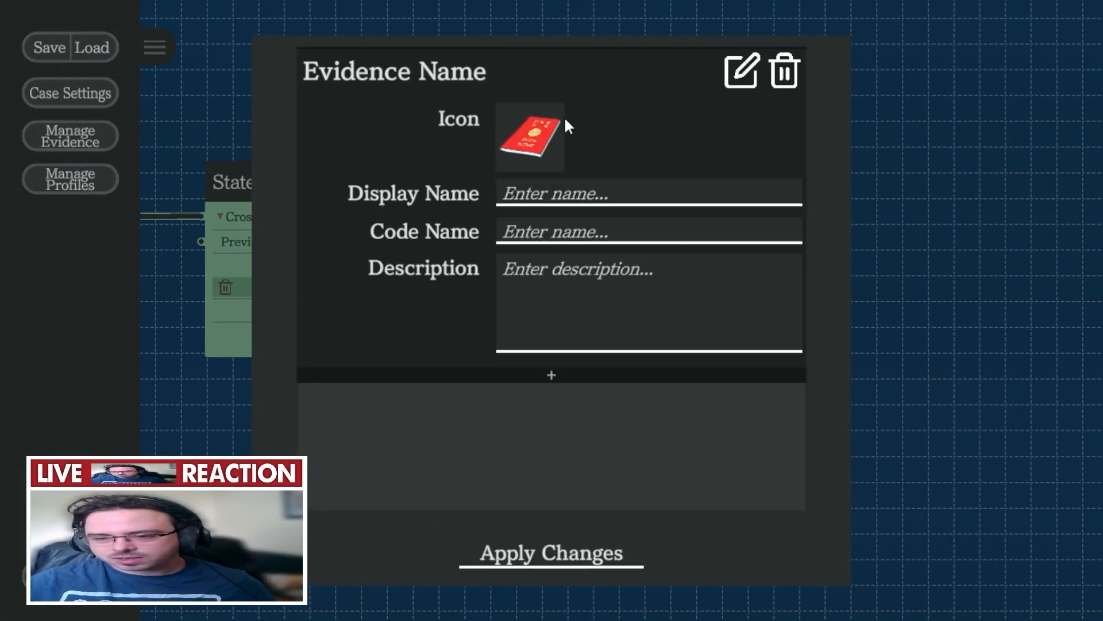
pyautogui.click(517, 138)
pyautogui.click(364, 99)
# - Set the badge evidence's display name and code name to Badge and its description to "Badge :) I eated it :("
pyautogui.click(541, 196)
pyautogui.write('Badge')
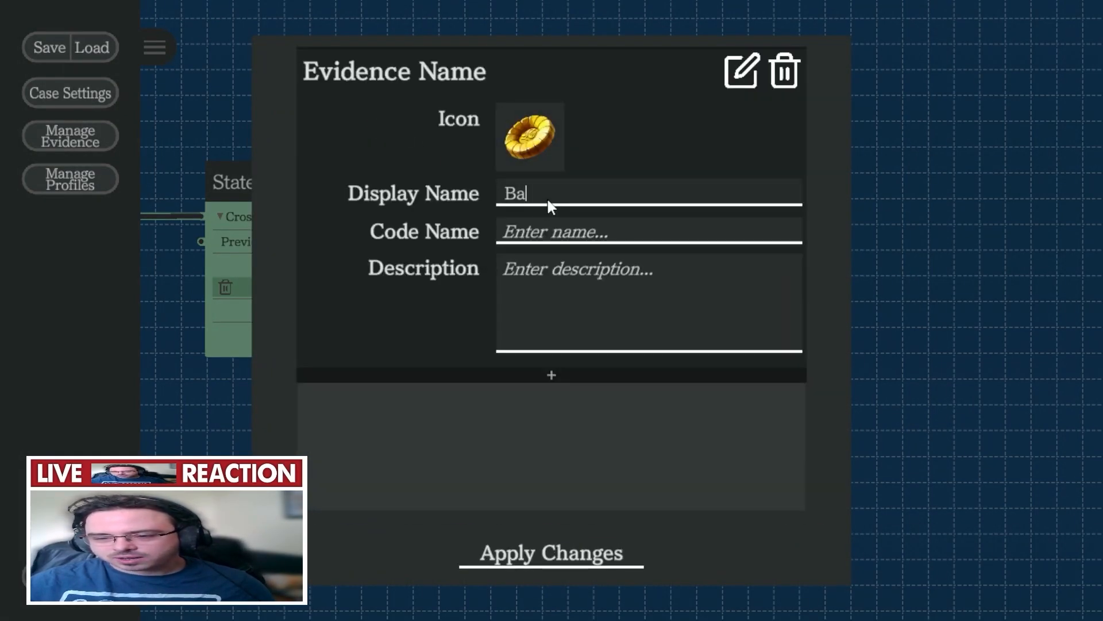
pyautogui.click(554, 224)
pyautogui.write('Badge')
pyautogui.click(571, 275)
pyautogui.write('Badg')
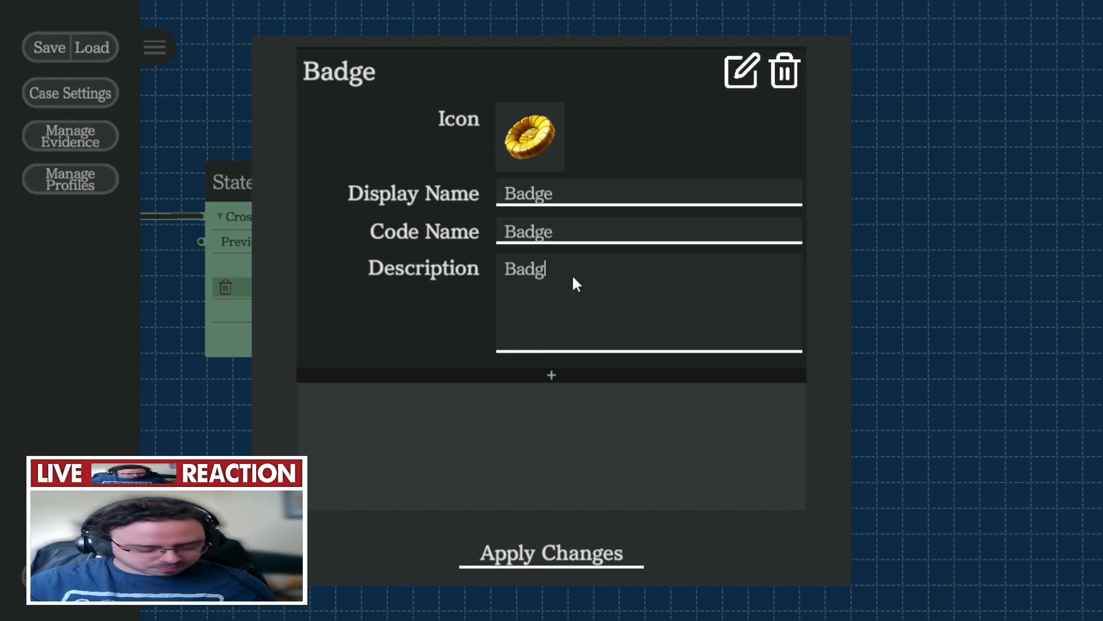
pyautogui.write('e :) I eated it :(')
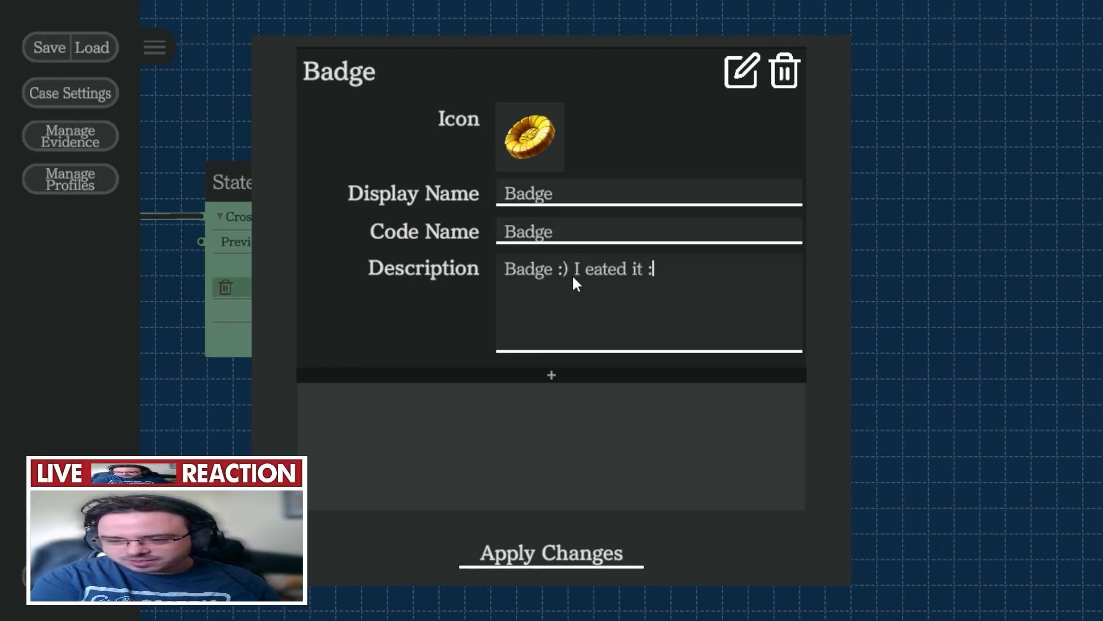
# - Add a second evidence item below Badge and give it the blank photo icon
pyautogui.click(750, 375)
pyautogui.click(753, 401)
pyautogui.scroll(-1, 574, 414)
pyautogui.click(560, 426)
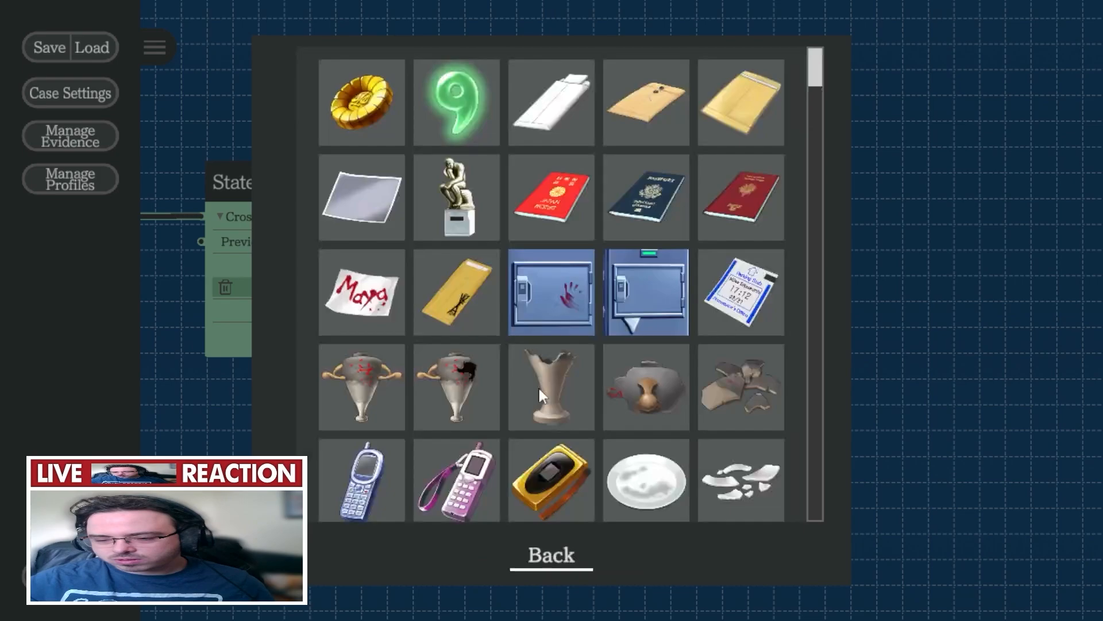
pyautogui.click(362, 197)
# - Set the second evidence item's display name and code name to Photo
pyautogui.scroll(-1, 618, 428)
pyautogui.click(596, 424)
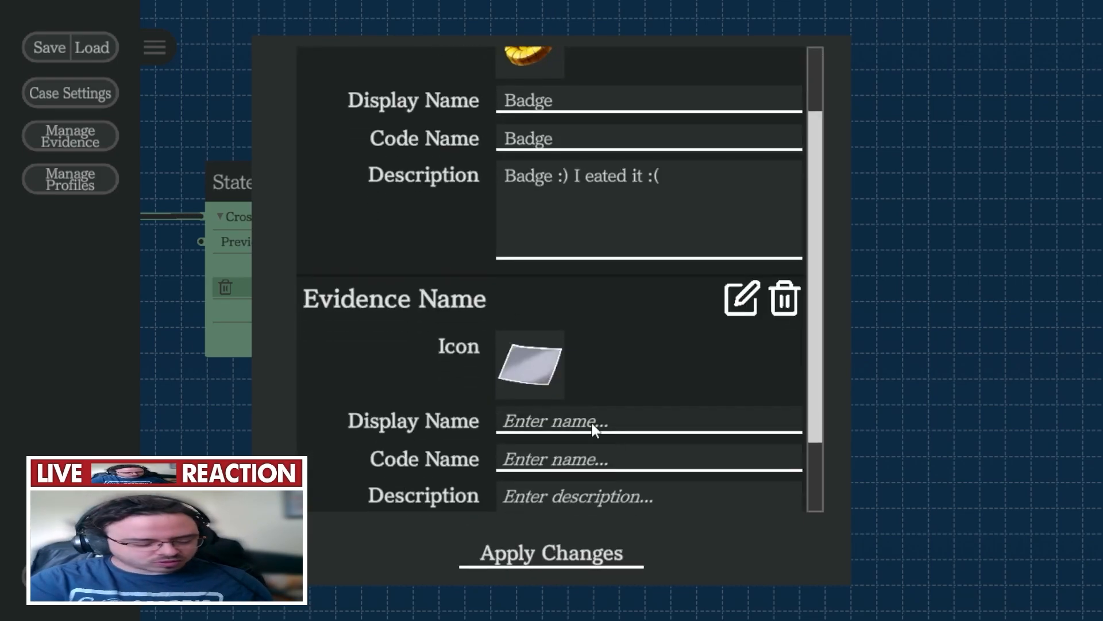
pyautogui.write('Photo')
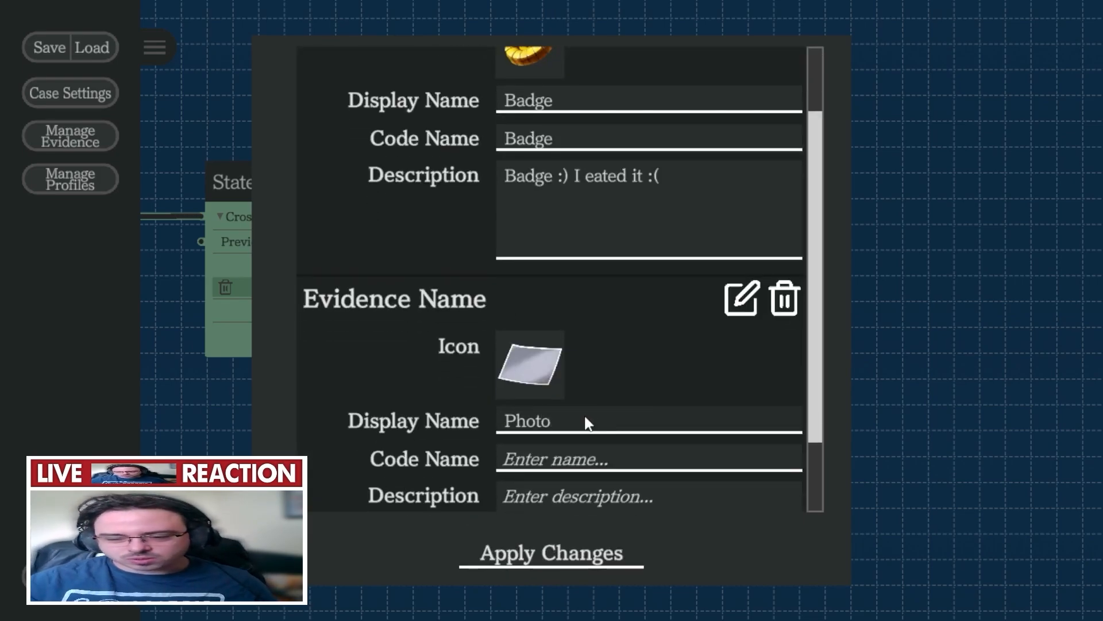
pyautogui.click(568, 450)
pyautogui.write('Photo')
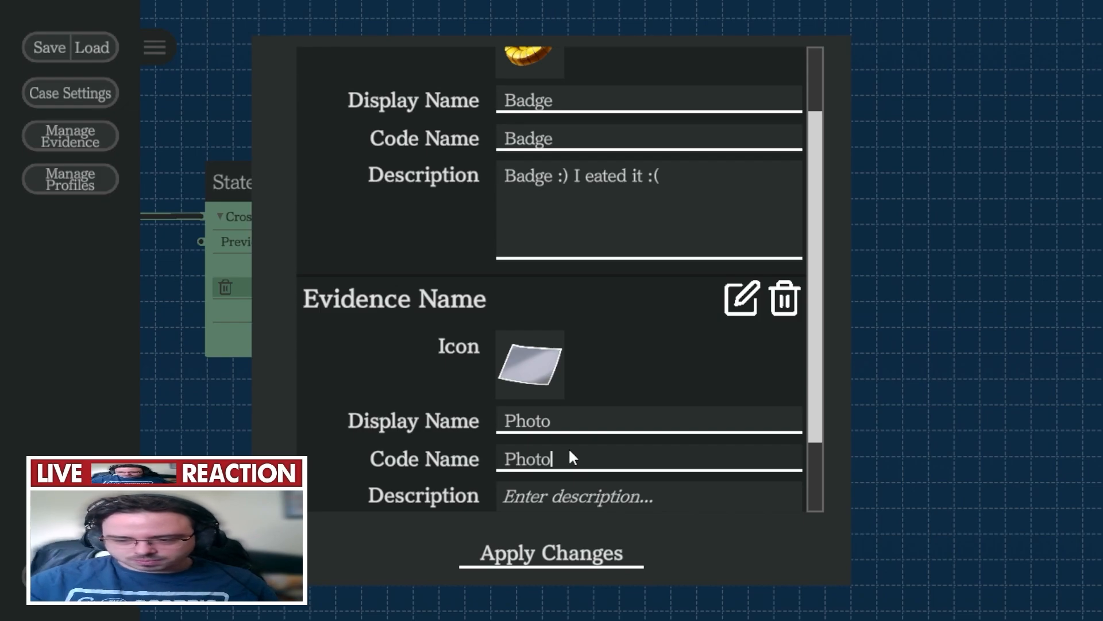
# - Describe the Photo evidence as "Photo of the witness killing the guy :)" and apply the evidence changes
pyautogui.scroll(-1, 568, 447)
pyautogui.scroll(-1, 618, 446)
pyautogui.click(623, 443)
pyautogui.write('Pho')
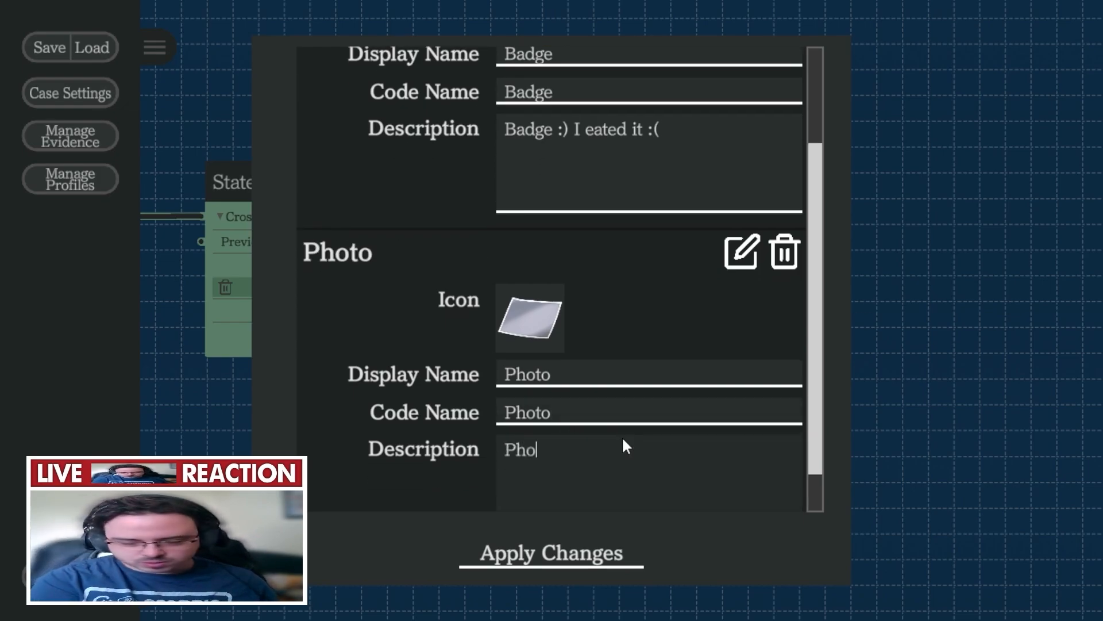
pyautogui.write('to of the witness killing t')
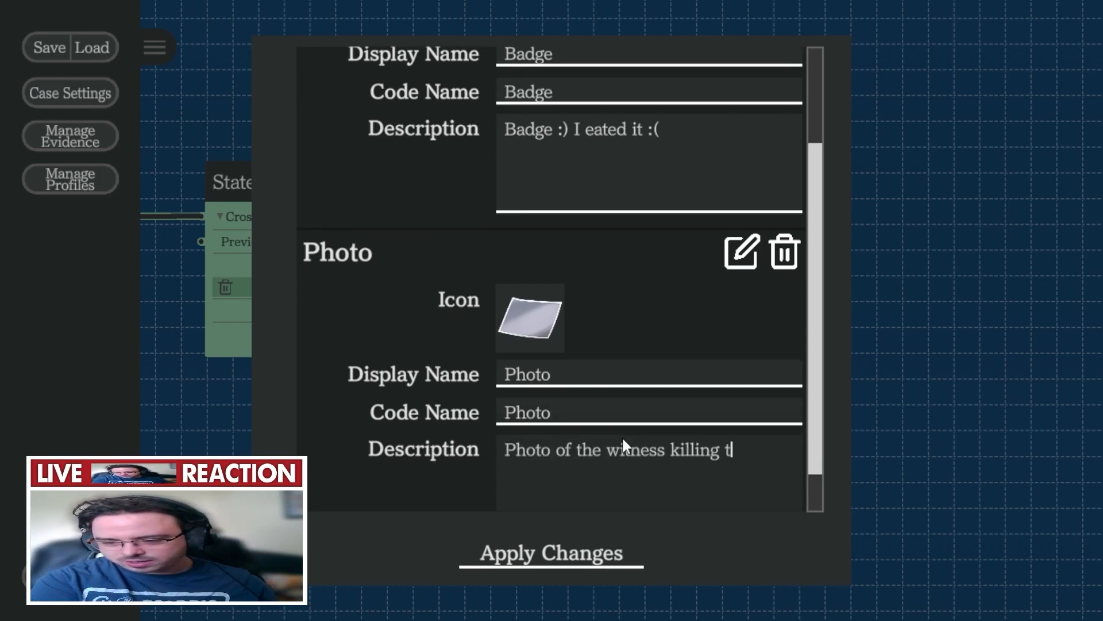
pyautogui.write('he guy :)')
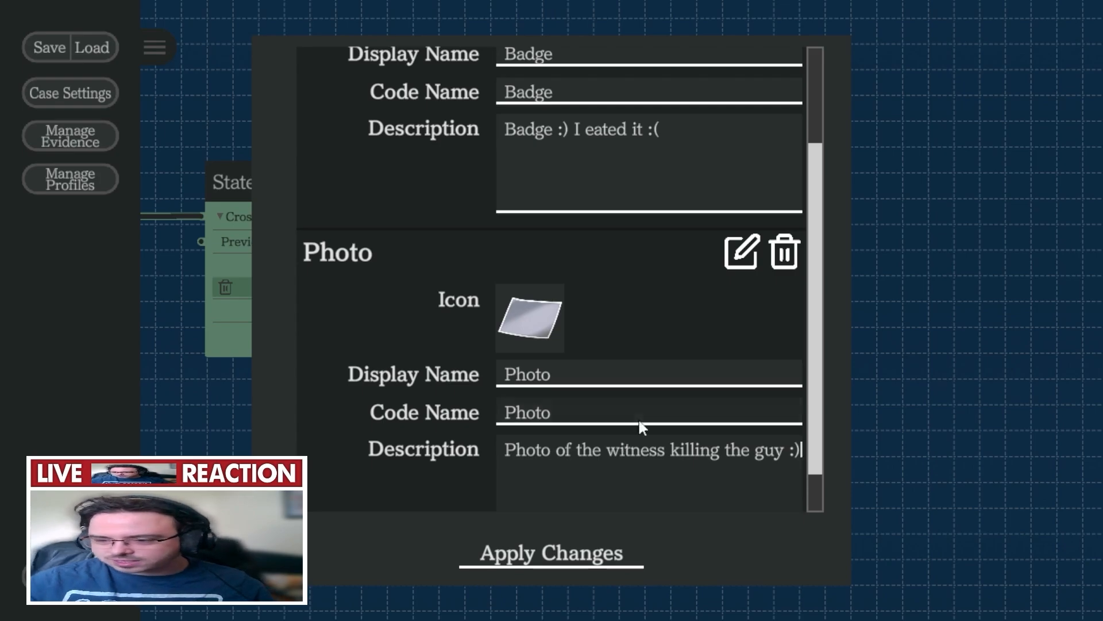
pyautogui.doubleClick(546, 417)
pyautogui.click(546, 554)
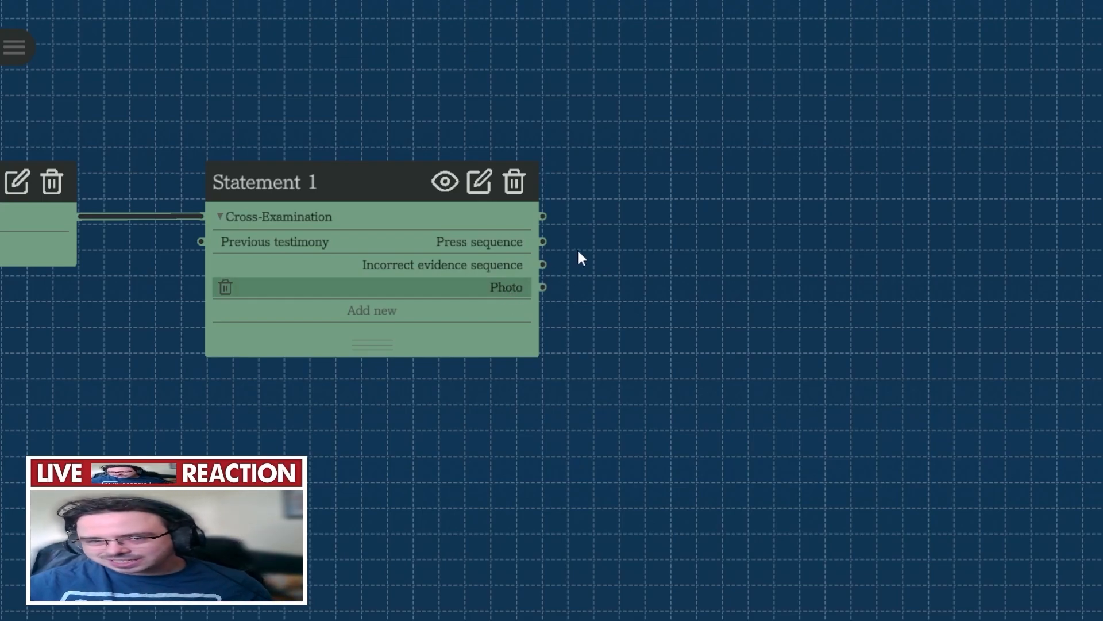
# - Create a sequence node named Statement 2 beside Statement 1 and connect Statement 1's main output to its input
pyautogui.moveTo(581, 257); pyautogui.dragTo(480, 236)
pyautogui.doubleClick(630, 179)
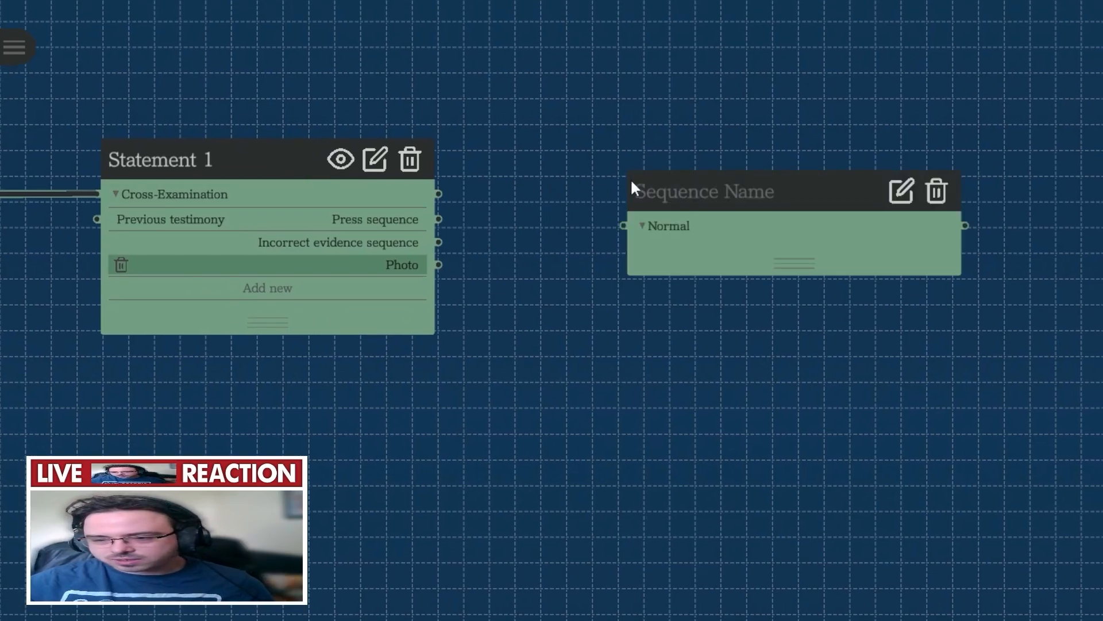
pyautogui.write('Statement 2')
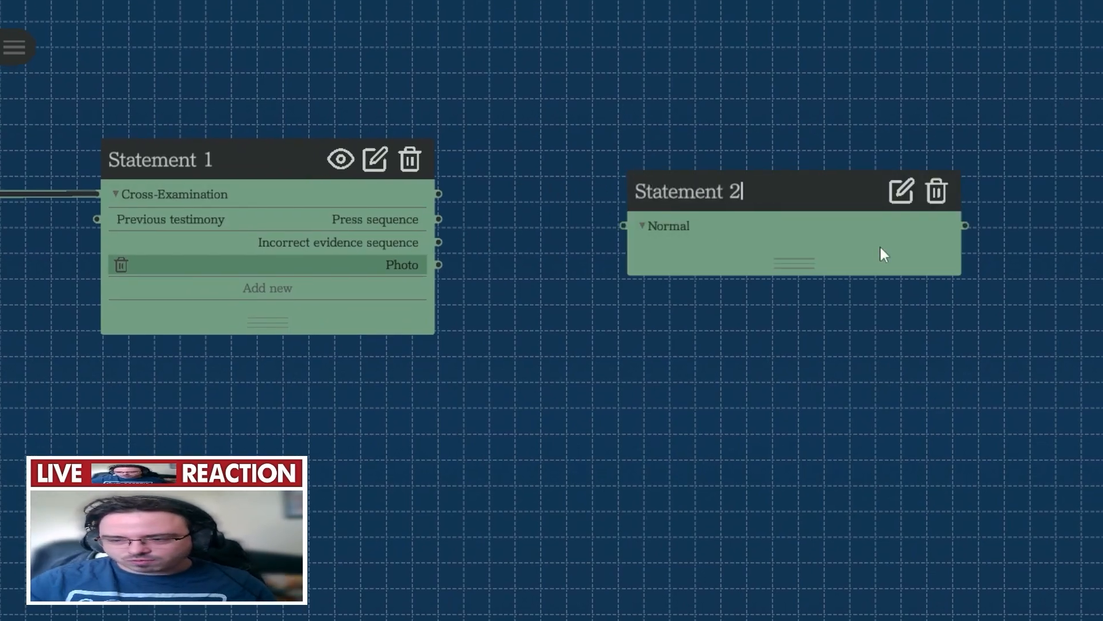
pyautogui.moveTo(811, 271); pyautogui.dragTo(800, 235)
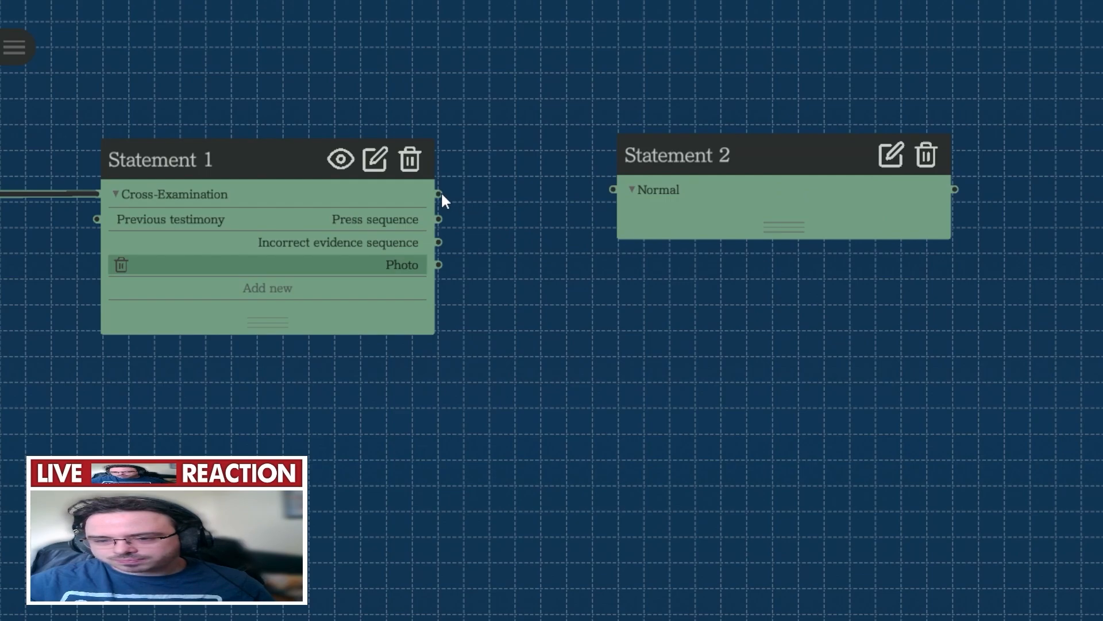
pyautogui.moveTo(439, 195); pyautogui.dragTo(612, 190)
# - Edit the first line of Statement 2 and change its character to de Killer
pyautogui.click(904, 155)
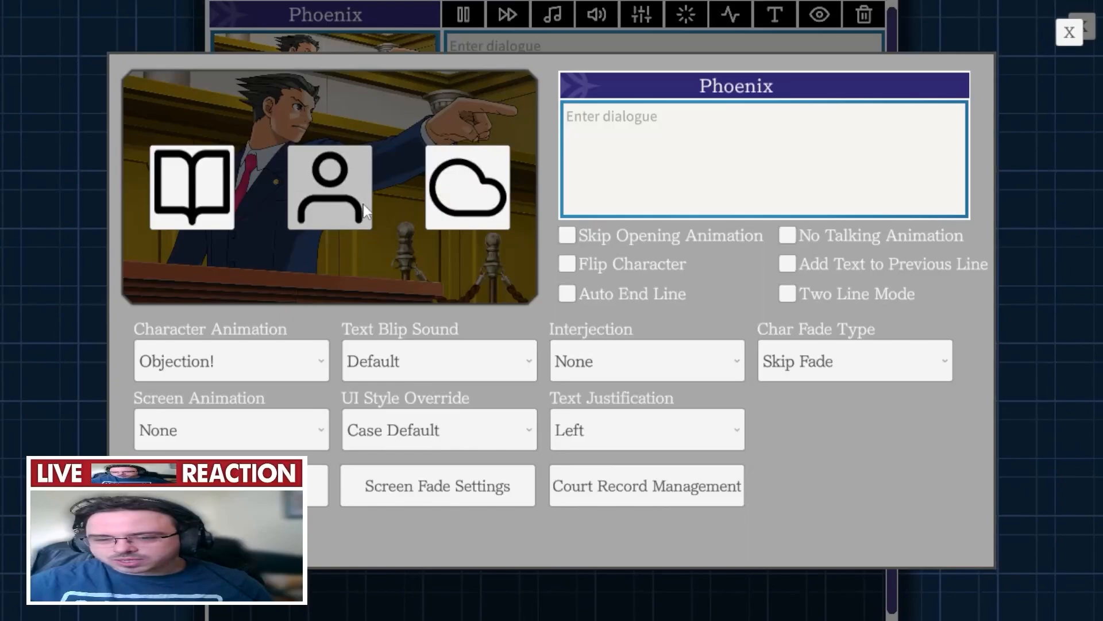
pyautogui.click(345, 199)
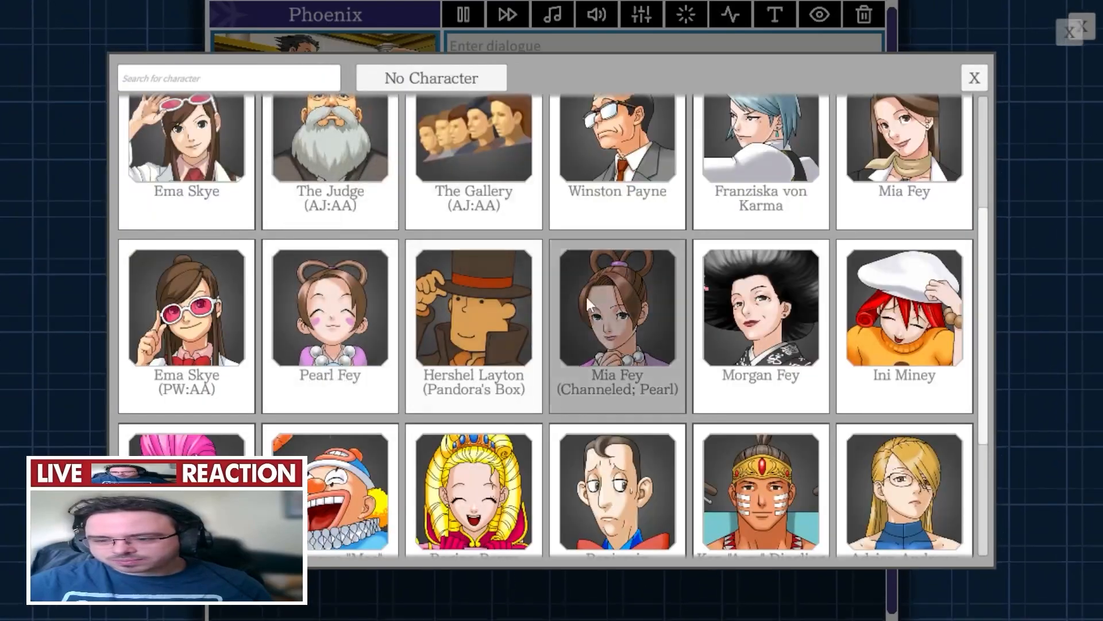
pyautogui.scroll(-5, 585, 294)
pyautogui.click(447, 429)
# - Set the Statement 2 line's background to Courtroom (AJ:AA) with both ends of the horizontal pan at 50%
pyautogui.click(473, 227)
pyautogui.scroll(10, 482, 221)
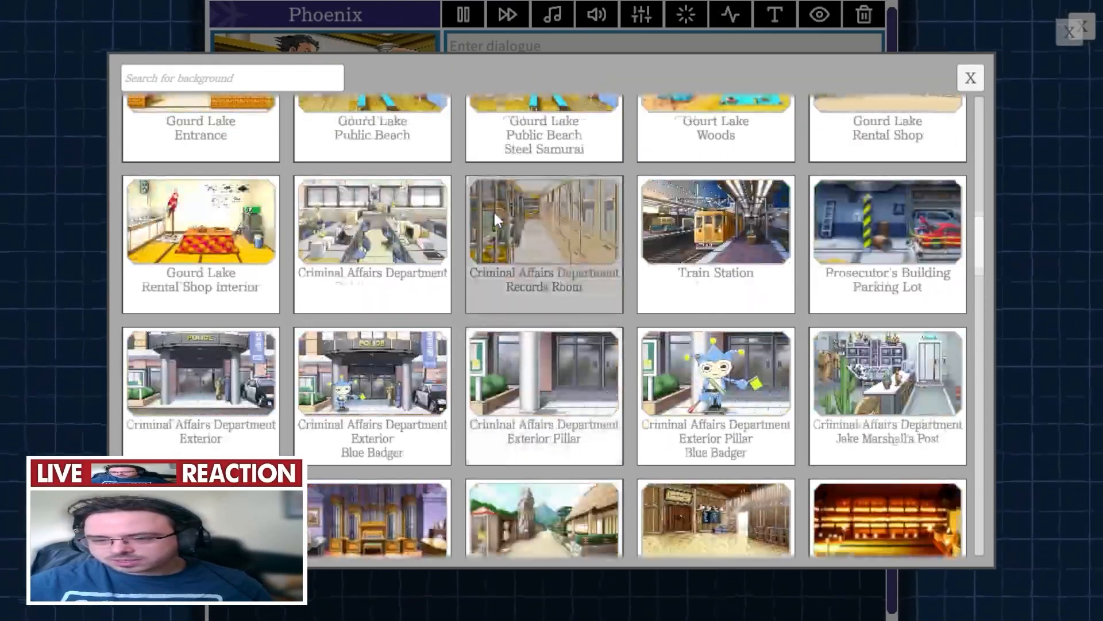
pyautogui.click(564, 294)
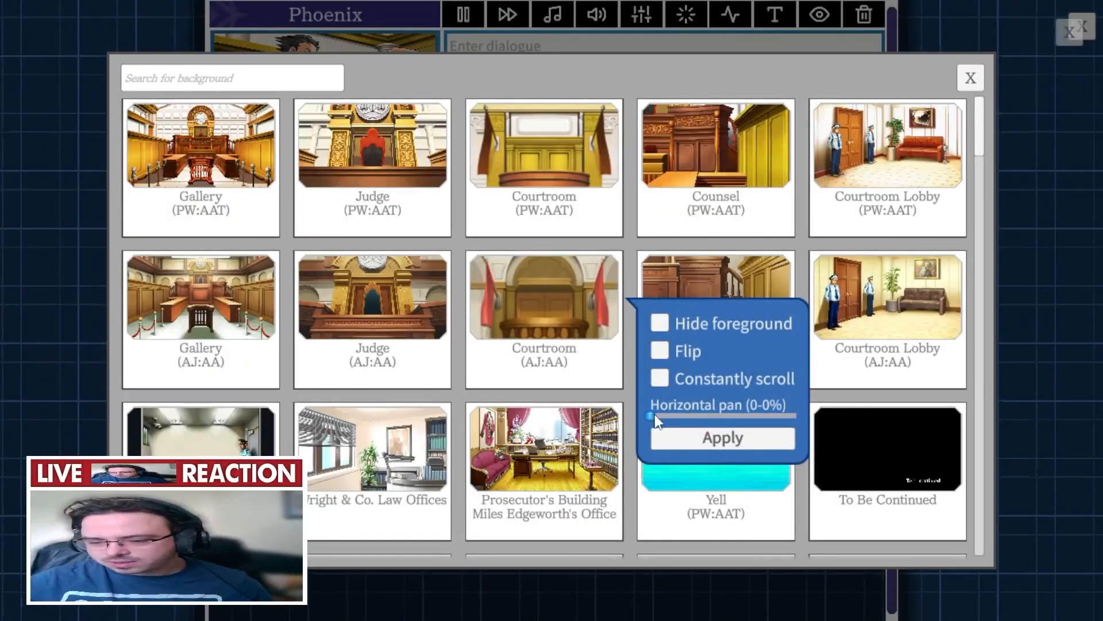
pyautogui.moveTo(655, 415)
pyautogui.mouseDown()
pyautogui.moveTo(746, 416)
pyautogui.moveTo(669, 415)
pyautogui.mouseUp()
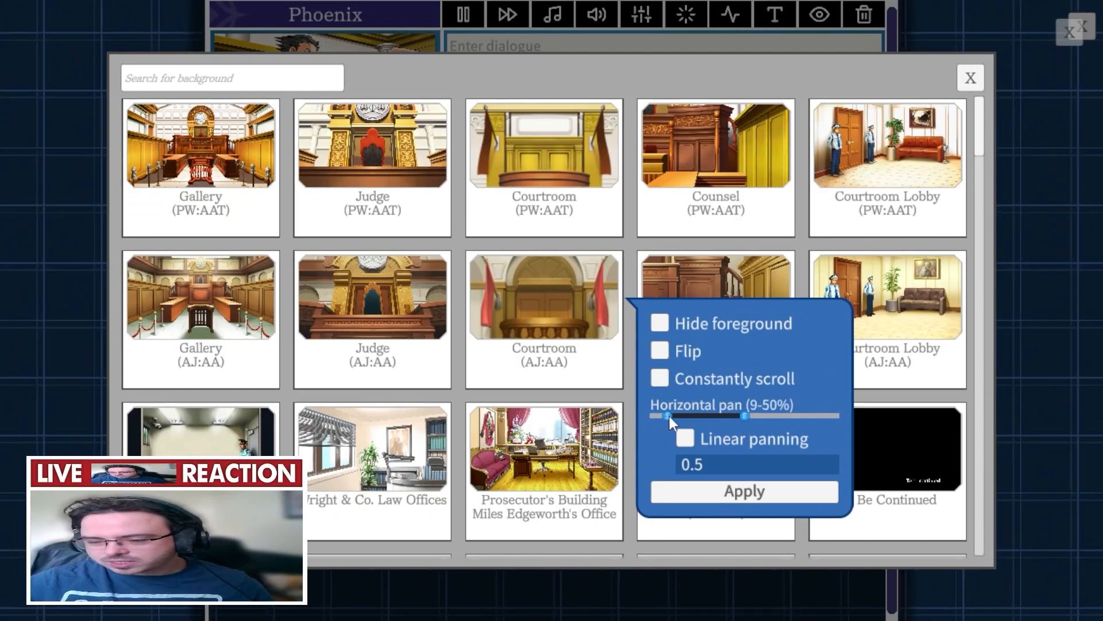
pyautogui.moveTo(737, 418); pyautogui.dragTo(744, 421)
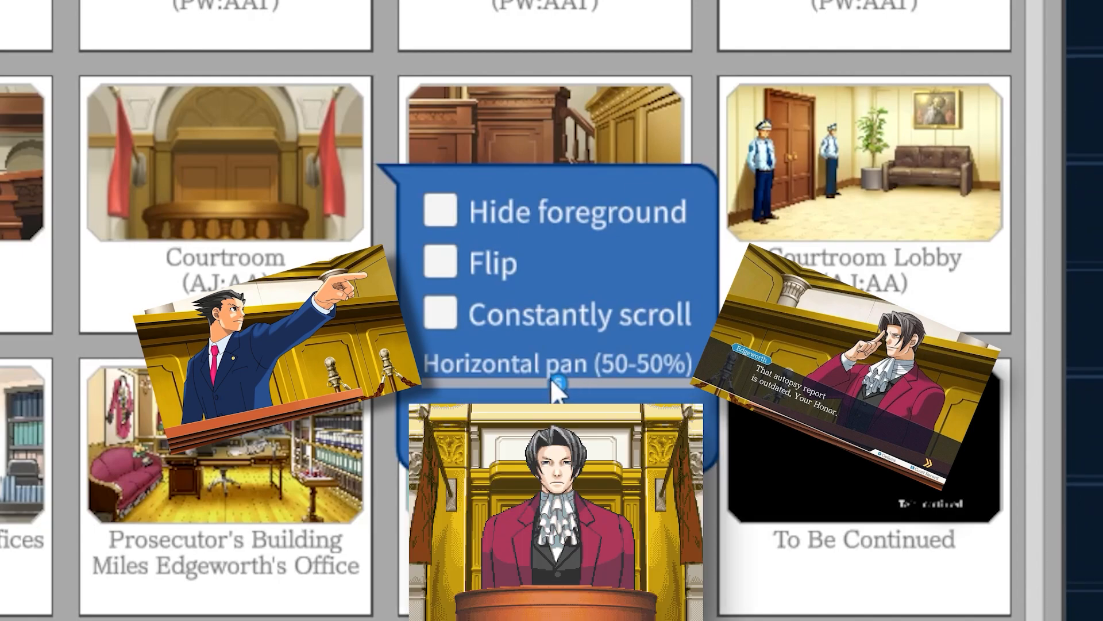
pyautogui.moveTo(555, 385); pyautogui.dragTo(521, 385)
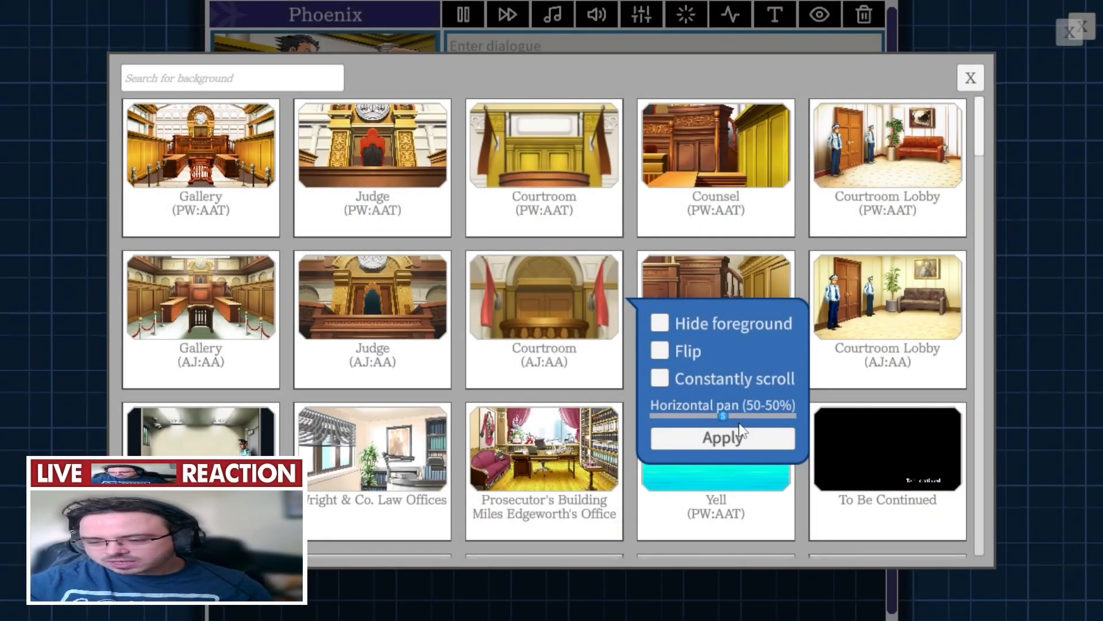
pyautogui.click(729, 437)
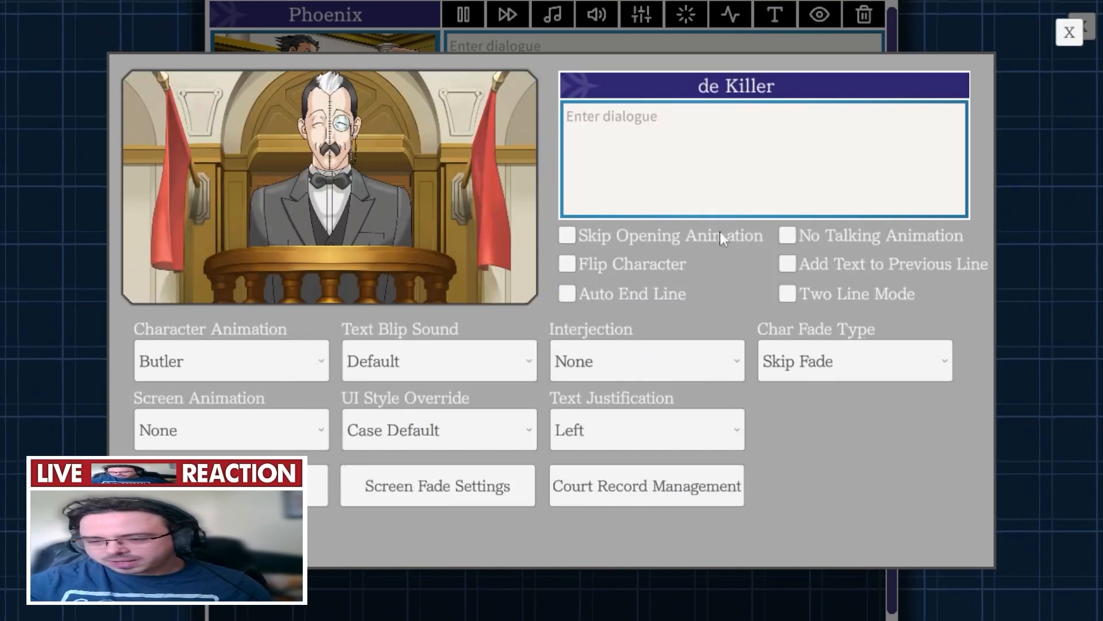
# - Write "<color:green>I did do everything else, tho :)</color>" as de Killer's dialogue and return to the node graph
pyautogui.write('<color:green>')
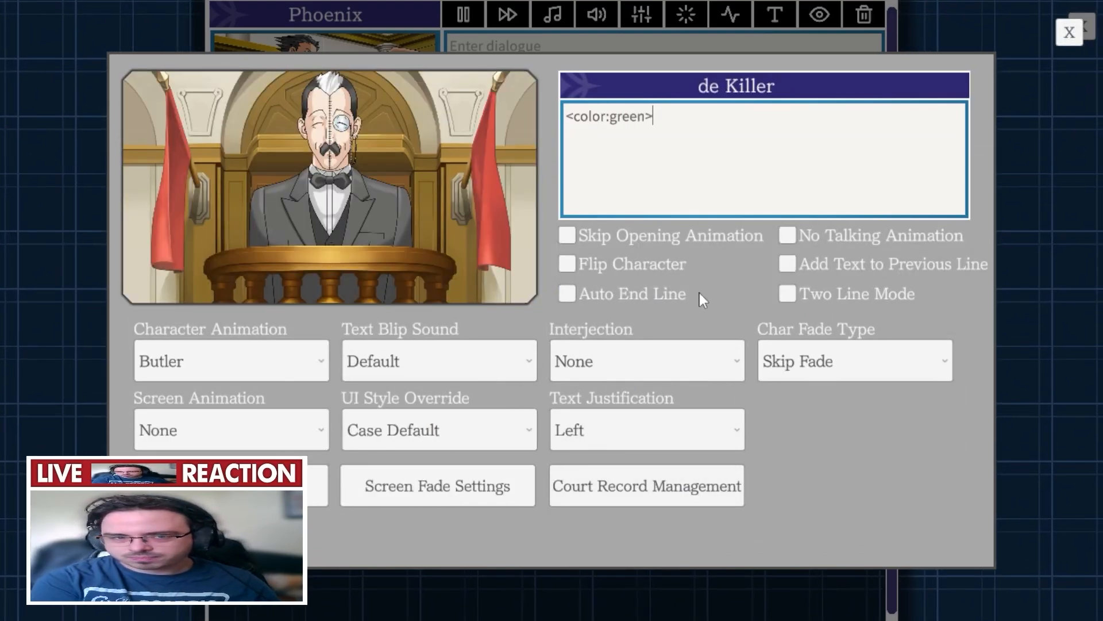
pyautogui.write('I did do everything el')
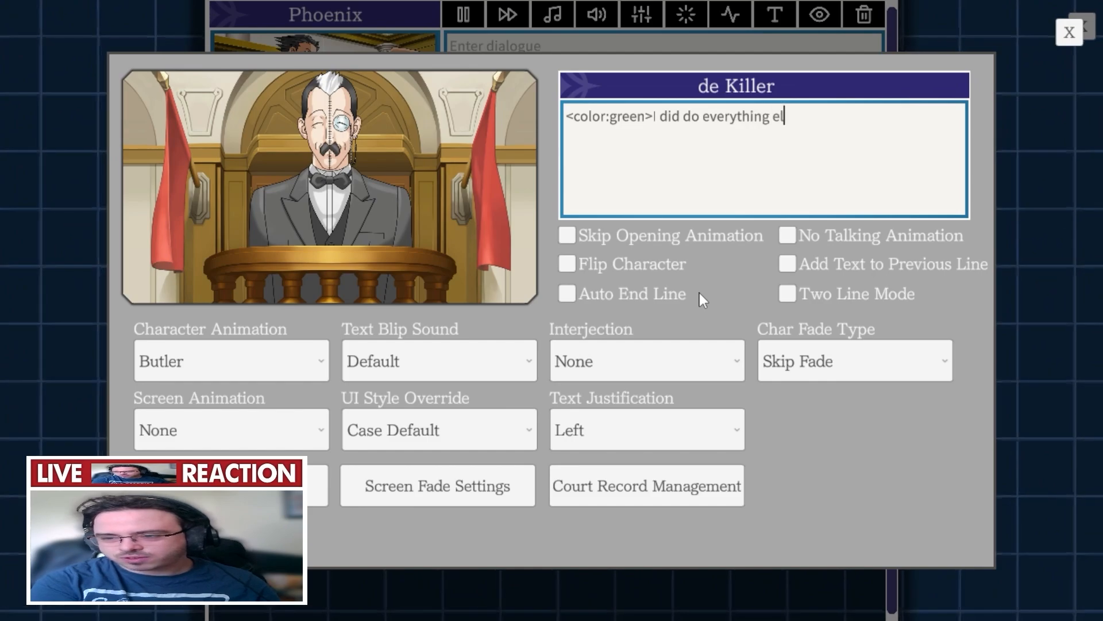
pyautogui.write('se, tho ')
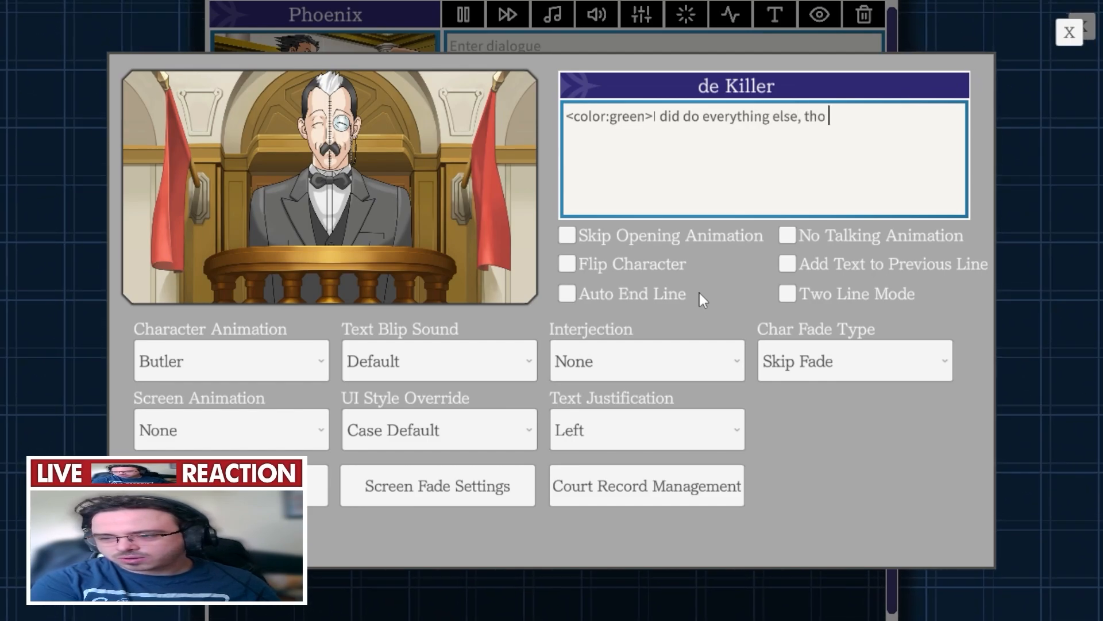
pyautogui.write(':)</color>')
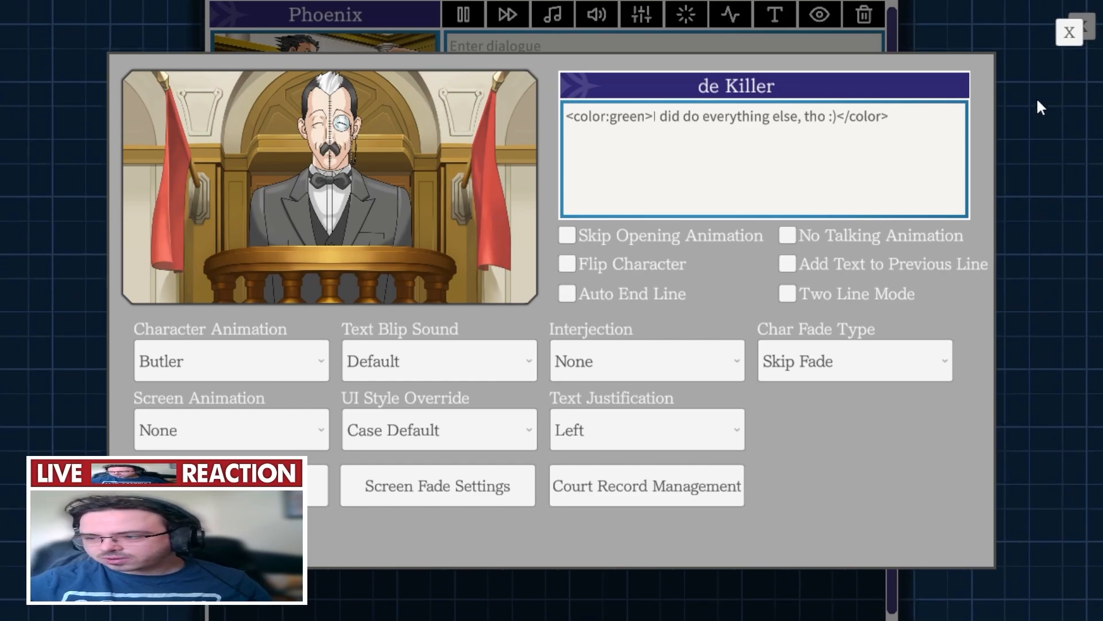
pyautogui.click(1069, 34)
pyautogui.click(1068, 33)
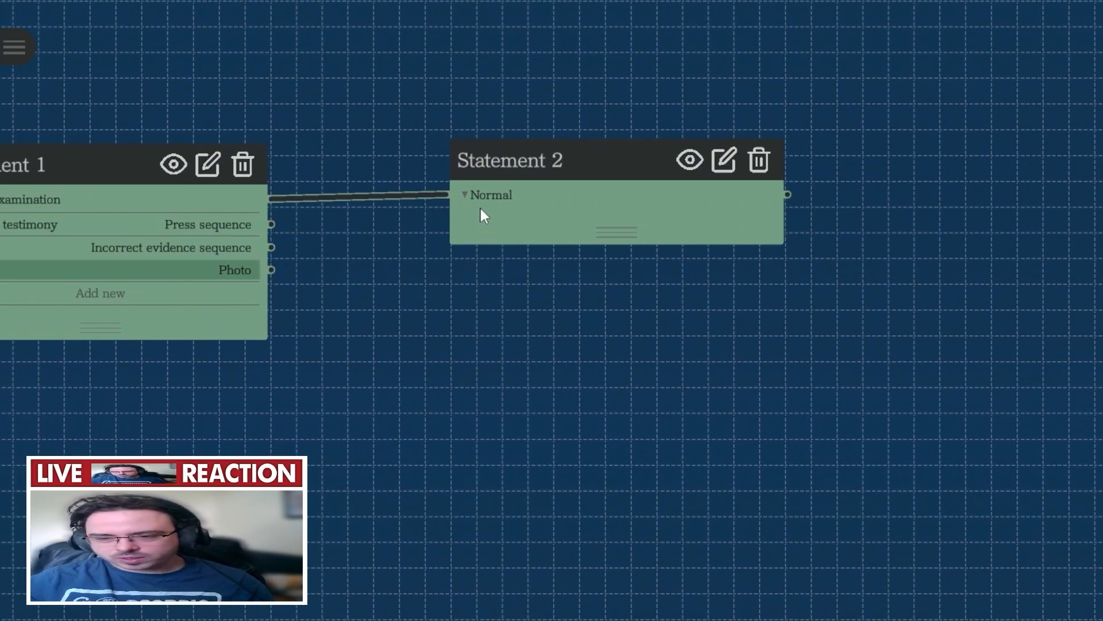
# - Change Statement 2's type to Cross-Examination and reposition the node level with Statement 1
pyautogui.click(483, 207)
pyautogui.click(500, 241)
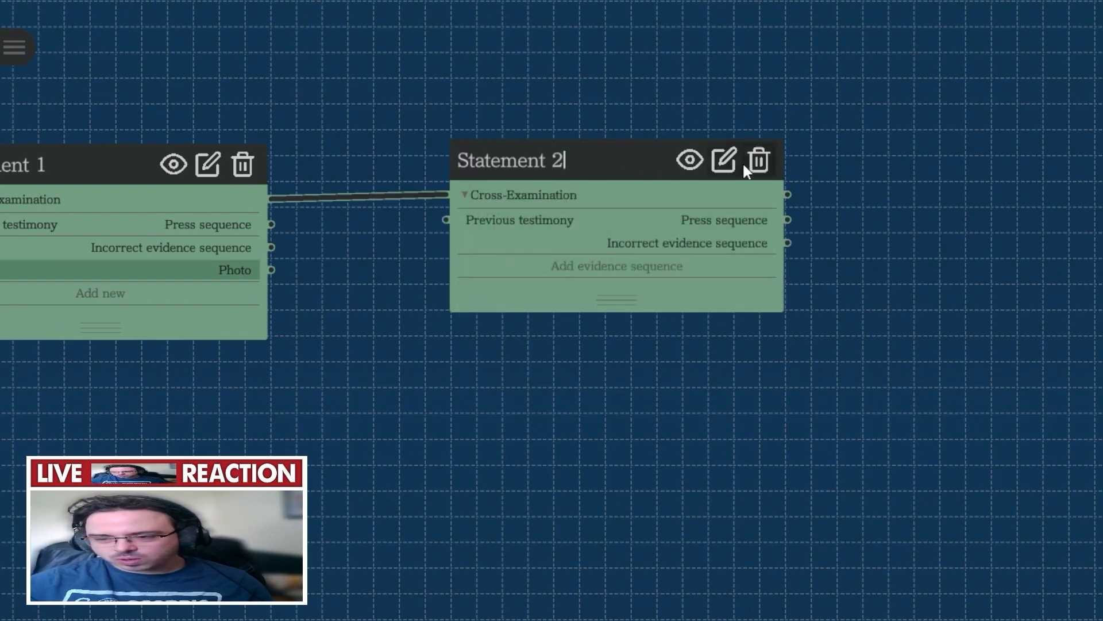
pyautogui.moveTo(616, 298); pyautogui.dragTo(178, 365)
# - Create a sequence node named "Co-counsel seq." beside Statement 2, level with it
pyautogui.doubleClick(510, 189)
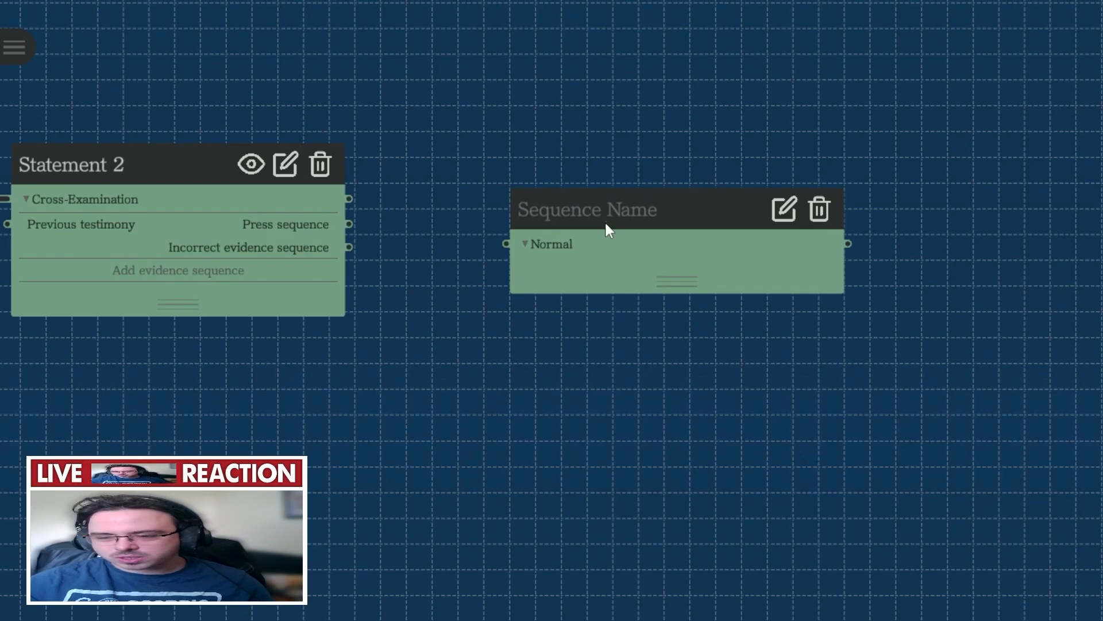
pyautogui.moveTo(676, 277); pyautogui.dragTo(675, 231)
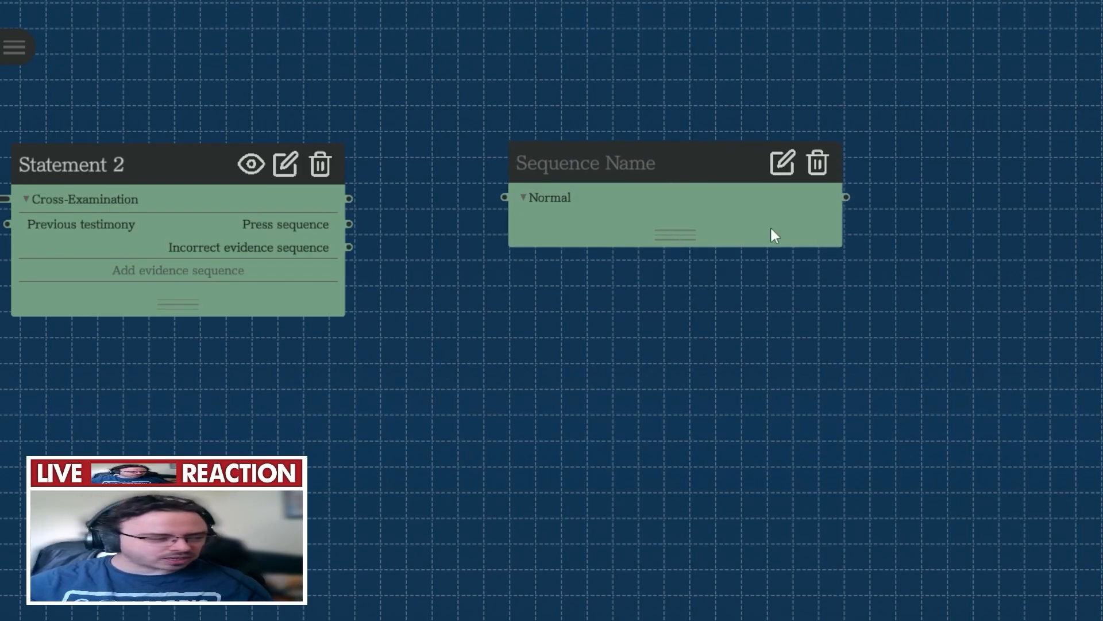
pyautogui.write('Co-counsel seq.')
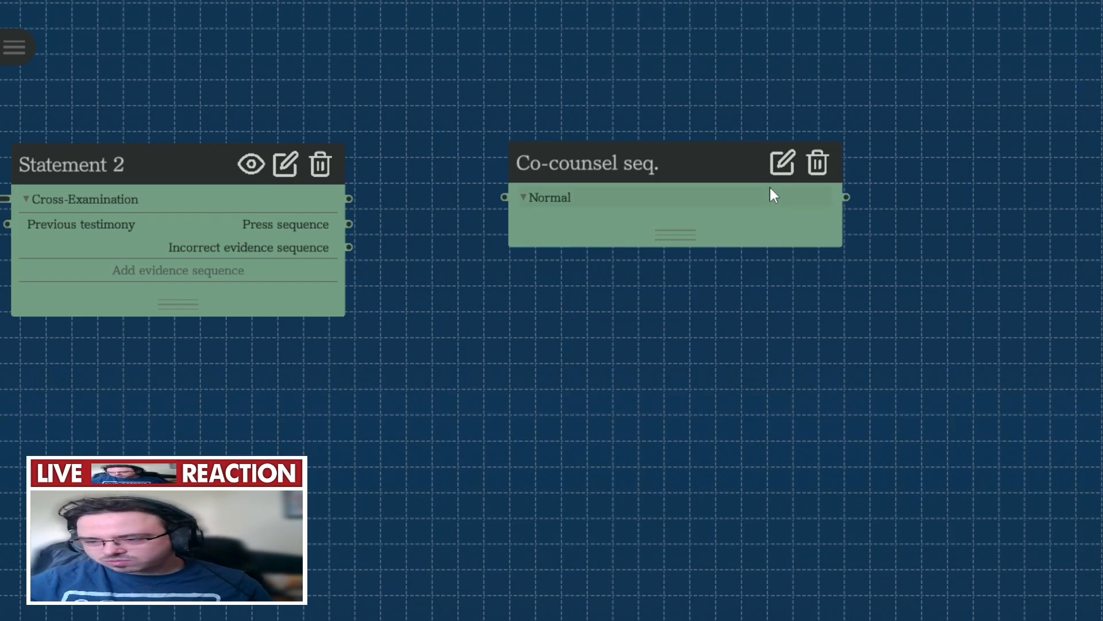
# - Edit the first line of Co-counsel seq. so that Maya says "burger" at the counsel bench
pyautogui.click(781, 166)
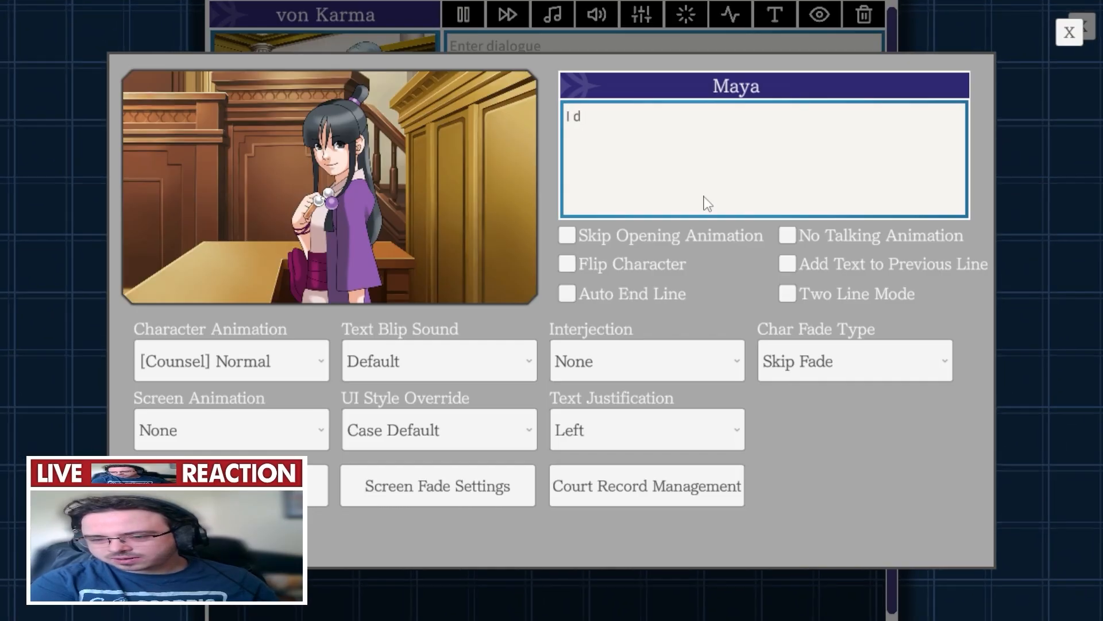
pyautogui.hotkey('ctrl', 'a')
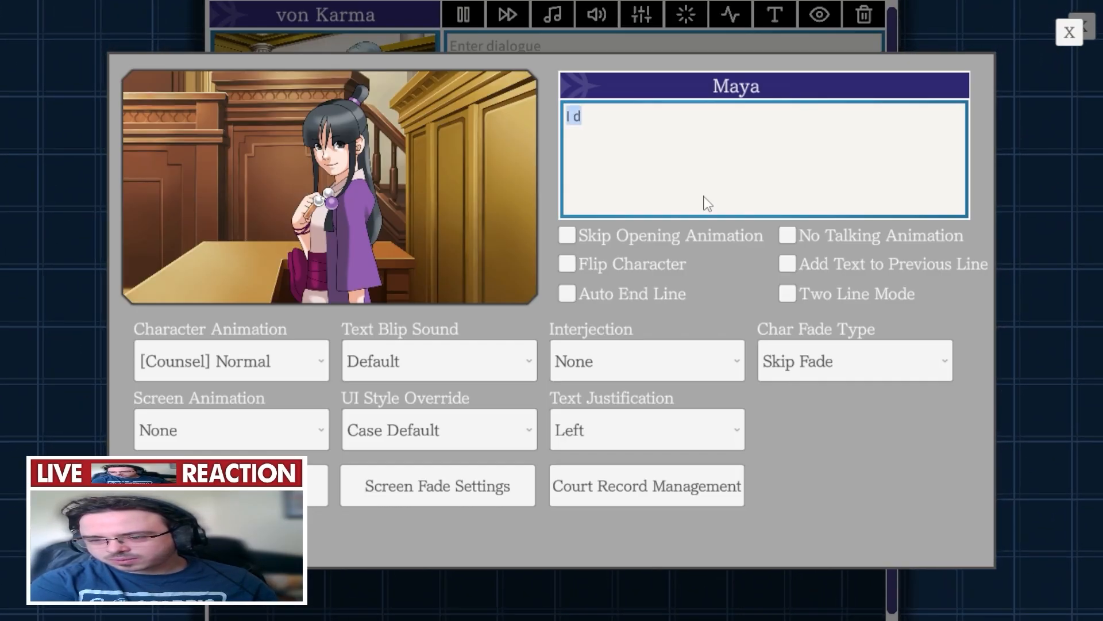
pyautogui.write('burger')
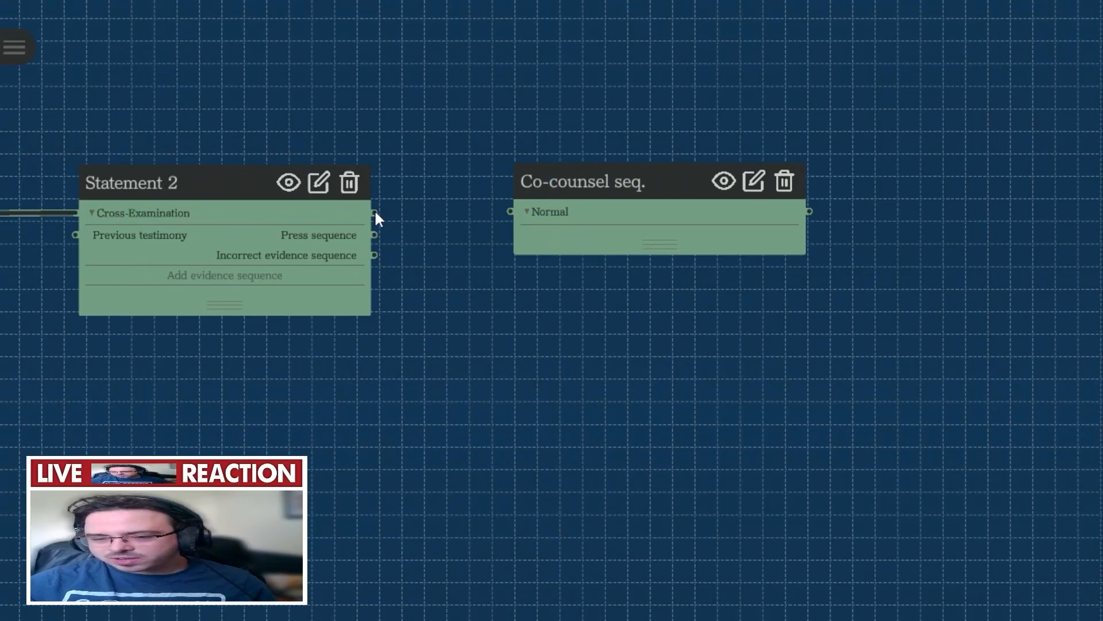
# - Connect Statement 2's main output to Co-counsel seq. and loop Co-counsel seq.'s output back to Statement 1's input
pyautogui.moveTo(513, 206); pyautogui.dragTo(512, 205)
pyautogui.moveTo(473, 256); pyautogui.dragTo(721, 340)
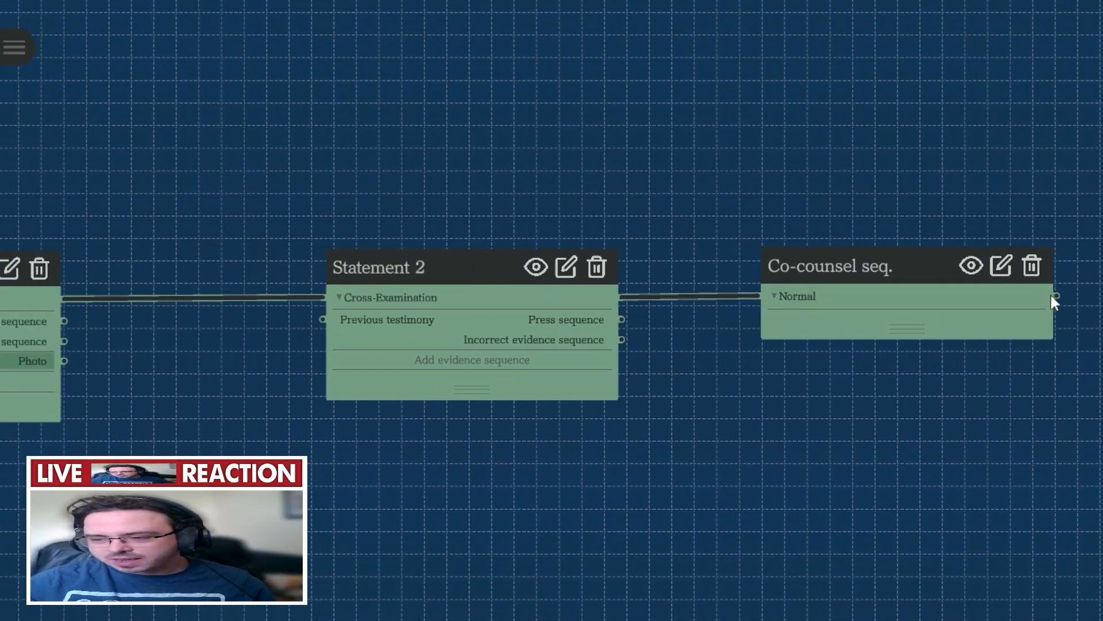
pyautogui.moveTo(110, 269); pyautogui.dragTo(419, 276)
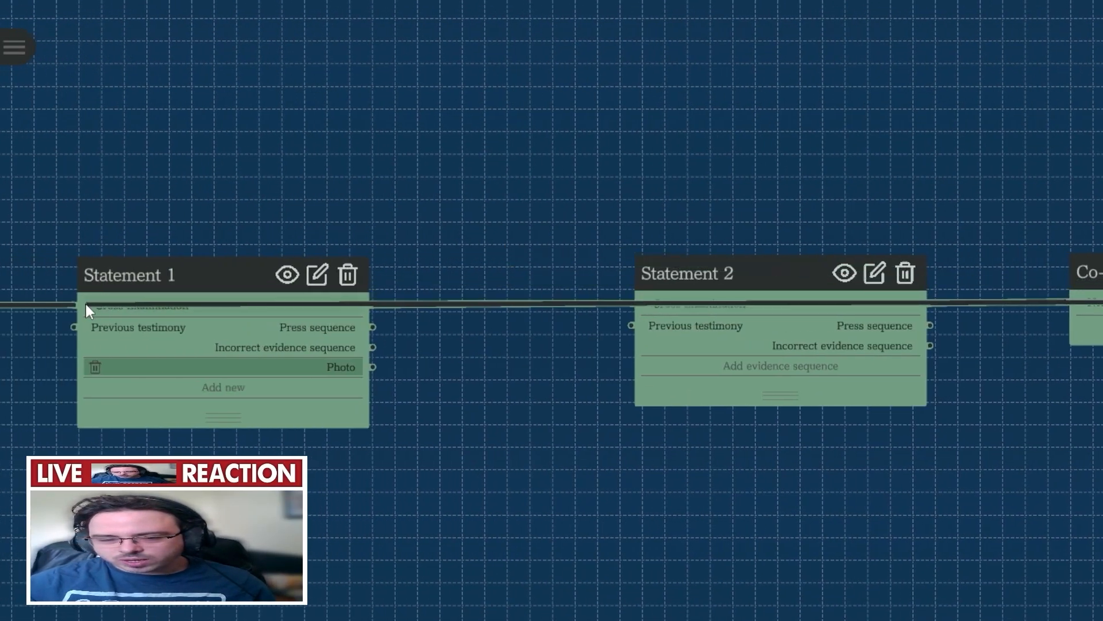
# - Rearrange the graph by placing Statement 2 lower and Co-counsel seq. higher so their connection lines are separated
pyautogui.moveTo(645, 205); pyautogui.dragTo(587, 109)
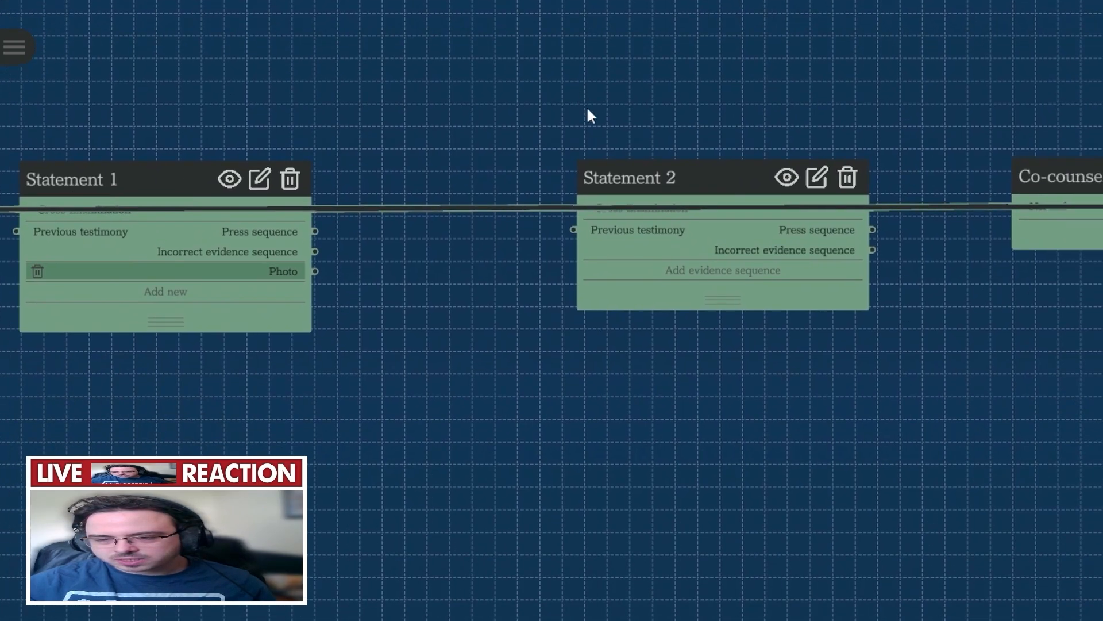
pyautogui.moveTo(687, 270); pyautogui.dragTo(655, 369)
pyautogui.moveTo(650, 88); pyautogui.dragTo(398, 55)
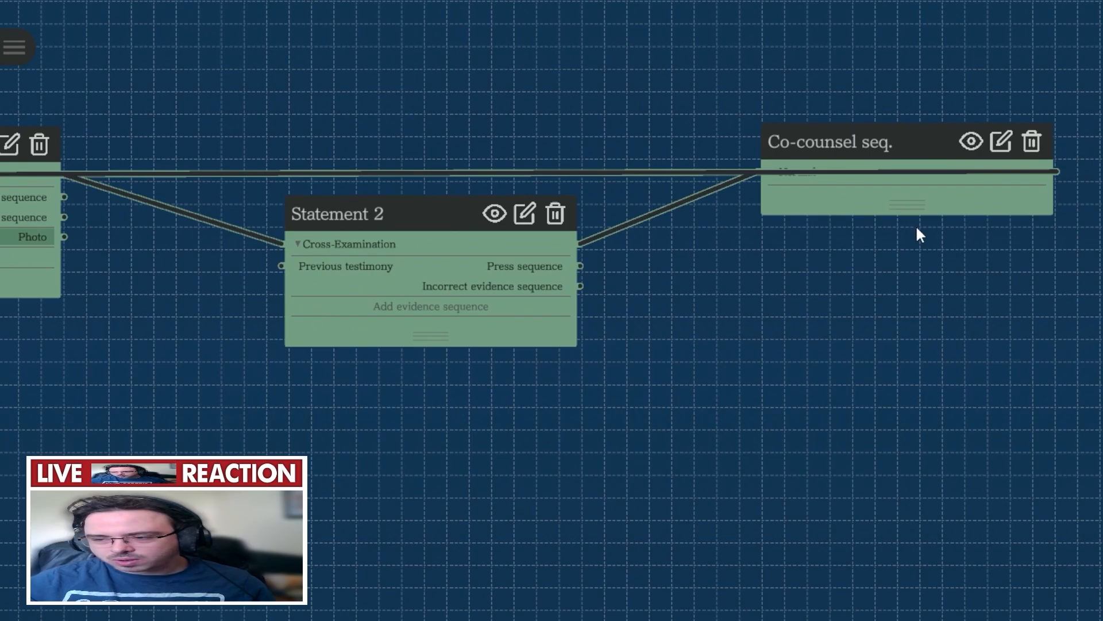
pyautogui.moveTo(913, 208); pyautogui.dragTo(849, 138)
pyautogui.moveTo(671, 250); pyautogui.dragTo(881, 281)
pyautogui.moveTo(668, 371); pyautogui.dragTo(558, 376)
pyautogui.moveTo(1002, 174); pyautogui.dragTo(885, 179)
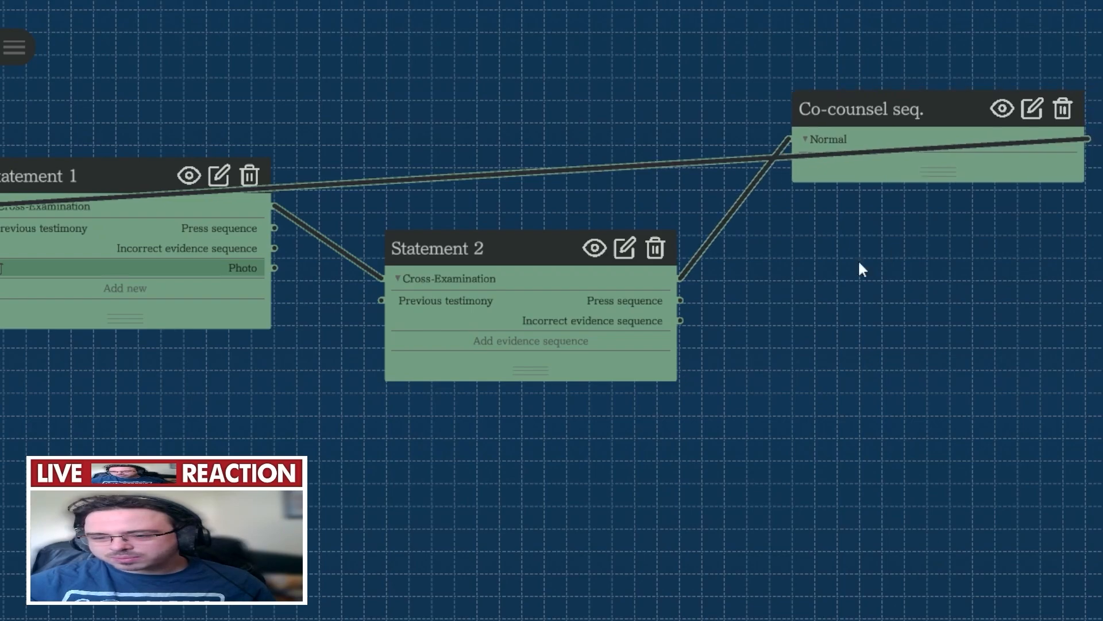
pyautogui.scroll(-4, 790, 279)
pyautogui.moveTo(867, 220); pyautogui.dragTo(901, 184)
pyautogui.scroll(1, 282, 235)
pyautogui.moveTo(308, 253); pyautogui.dragTo(388, 264)
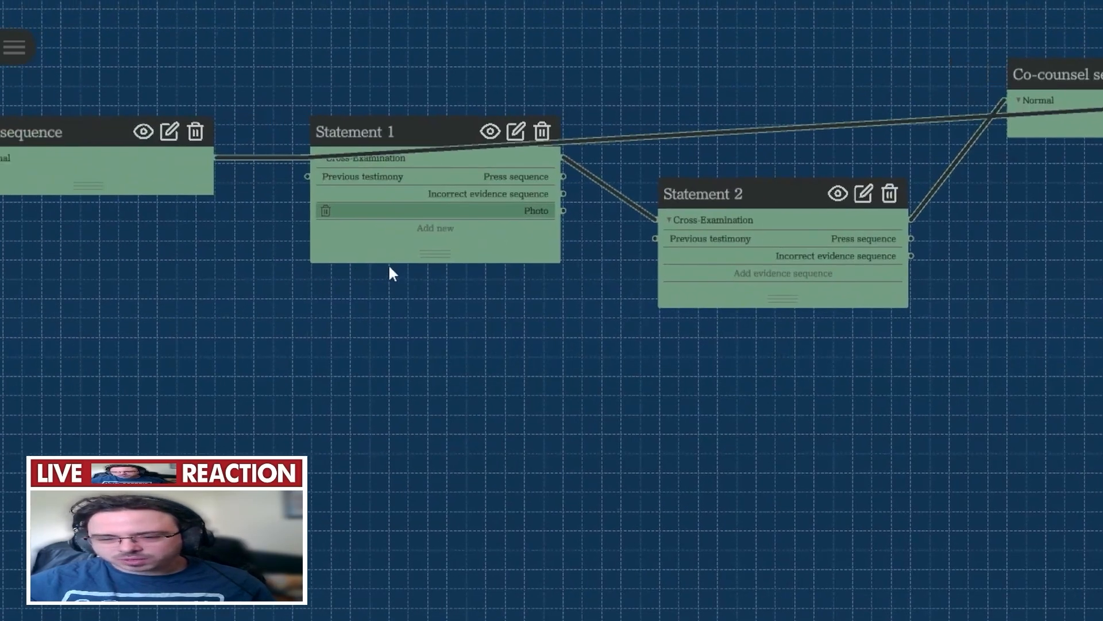
# - Create a sequence node named "Statement 1 Press Seq." below Statement 2 and open its first line for editing
pyautogui.moveTo(709, 306); pyautogui.dragTo(527, 297)
pyautogui.moveTo(380, 166); pyautogui.dragTo(494, 356)
pyautogui.doubleClick(494, 354)
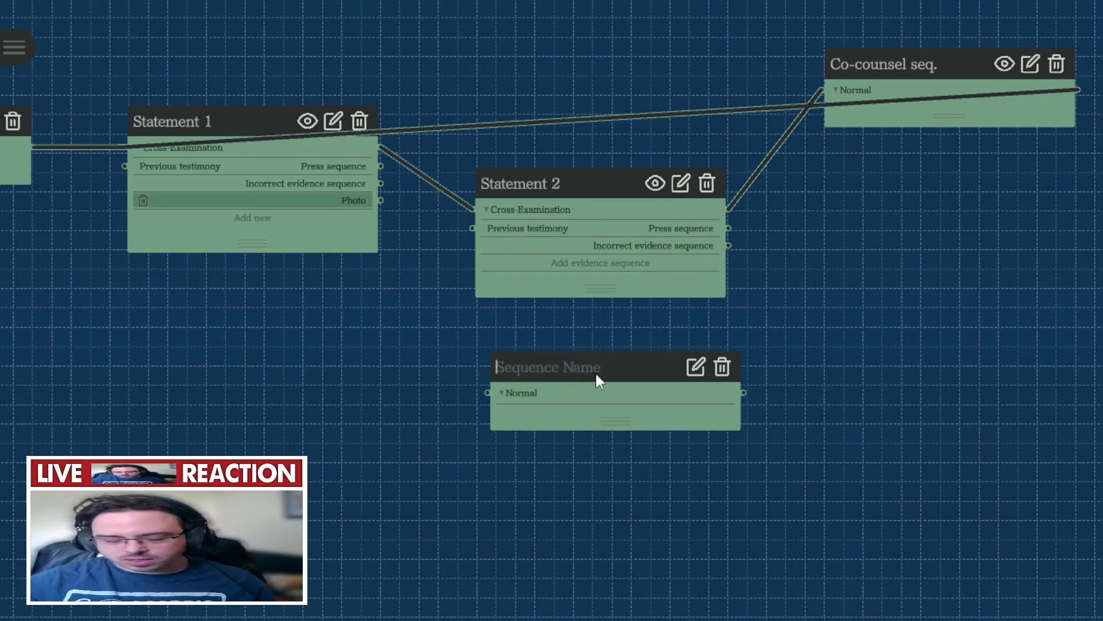
pyautogui.write('Statement 1 Press ')
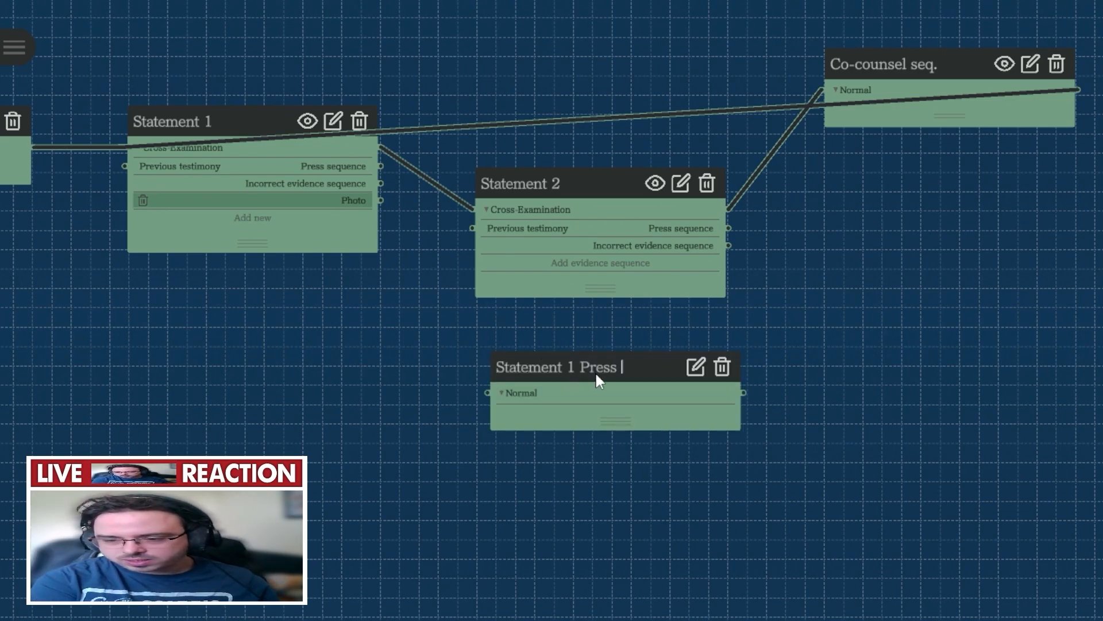
pyautogui.write('Seq.')
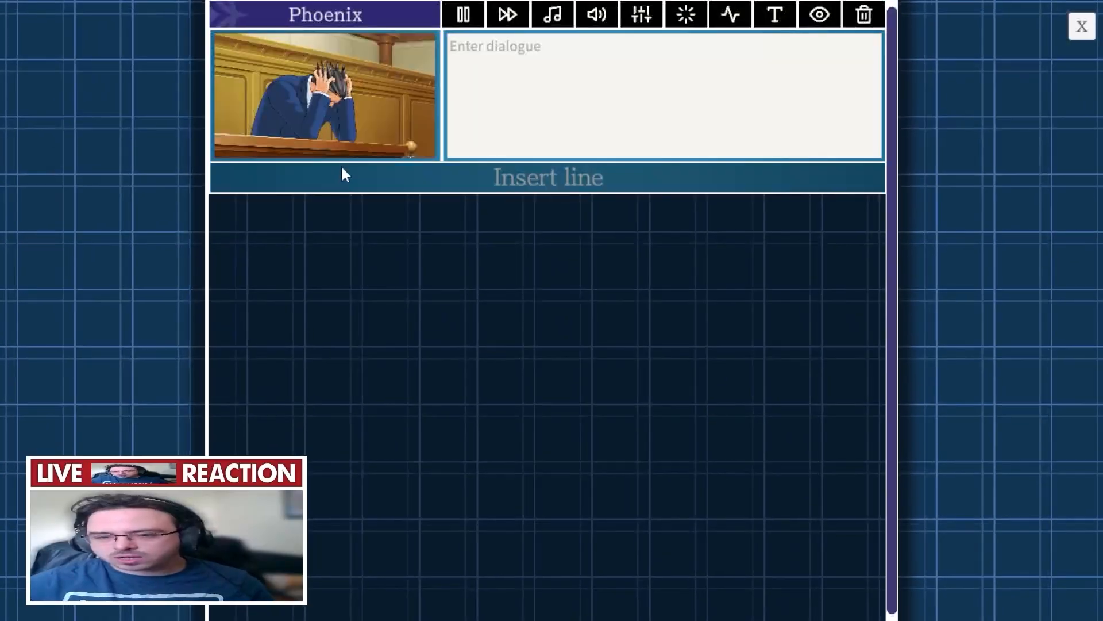
pyautogui.click(359, 137)
# - Change the press sequence line's character to Shelly de Killer
pyautogui.click(351, 198)
pyautogui.scroll(-5, 367, 322)
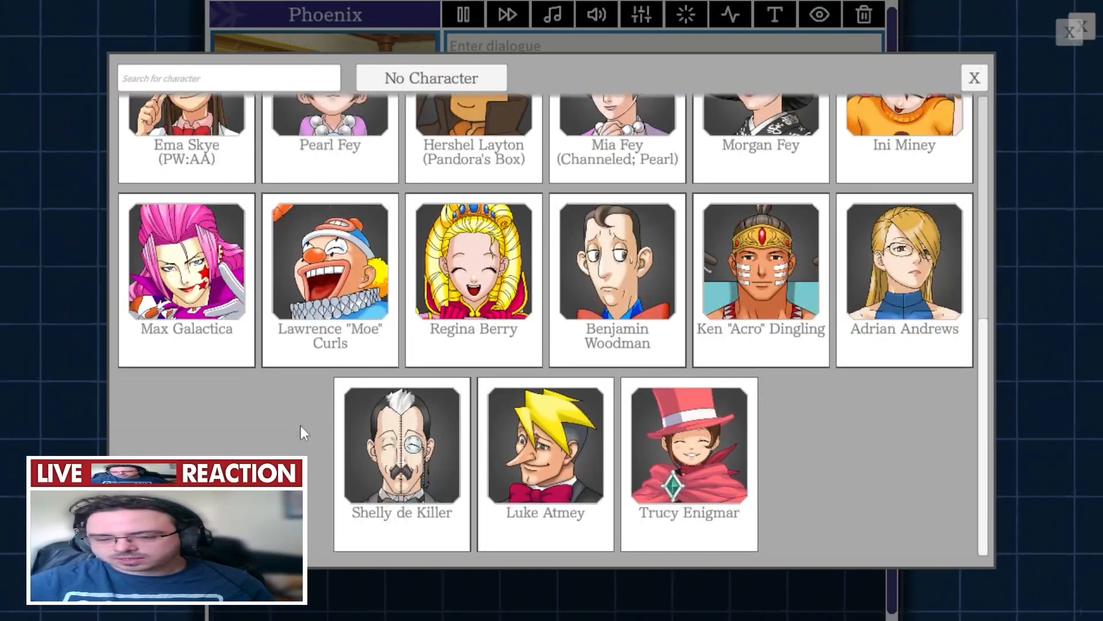
pyautogui.click(367, 414)
# - Set the press sequence line's background to Courtroom (AJ:AA) with both ends of the horizontal pan at 50%
pyautogui.click(467, 185)
pyautogui.scroll(5, 508, 231)
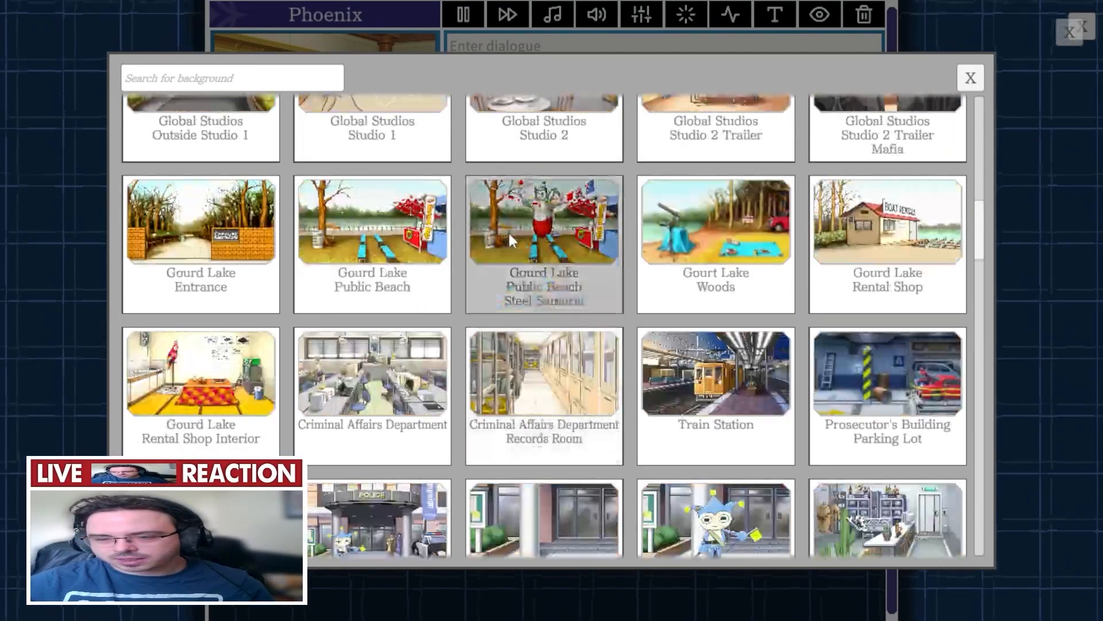
pyautogui.scroll(5, 512, 232)
pyautogui.click(542, 195)
pyautogui.click(541, 313)
pyautogui.click(541, 315)
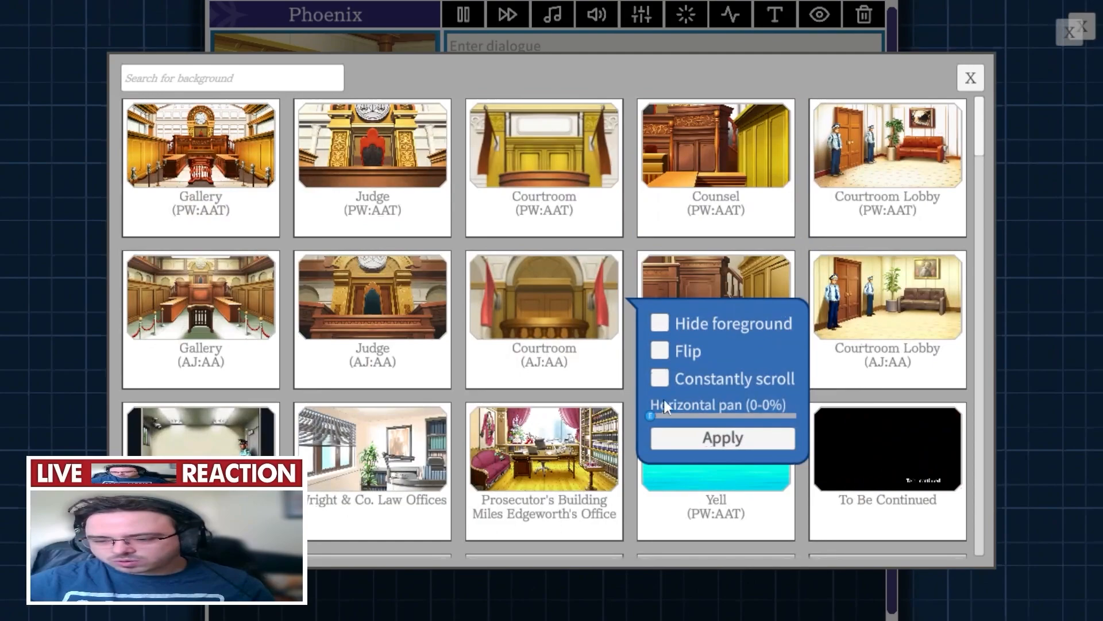
pyautogui.click(677, 415)
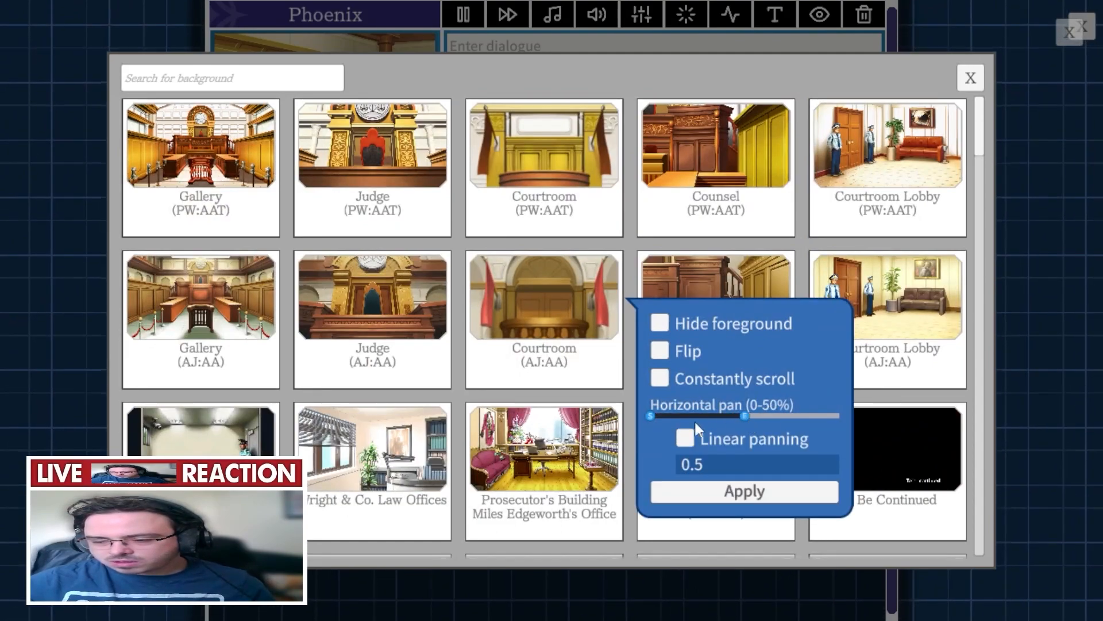
pyautogui.moveTo(651, 416); pyautogui.dragTo(747, 418)
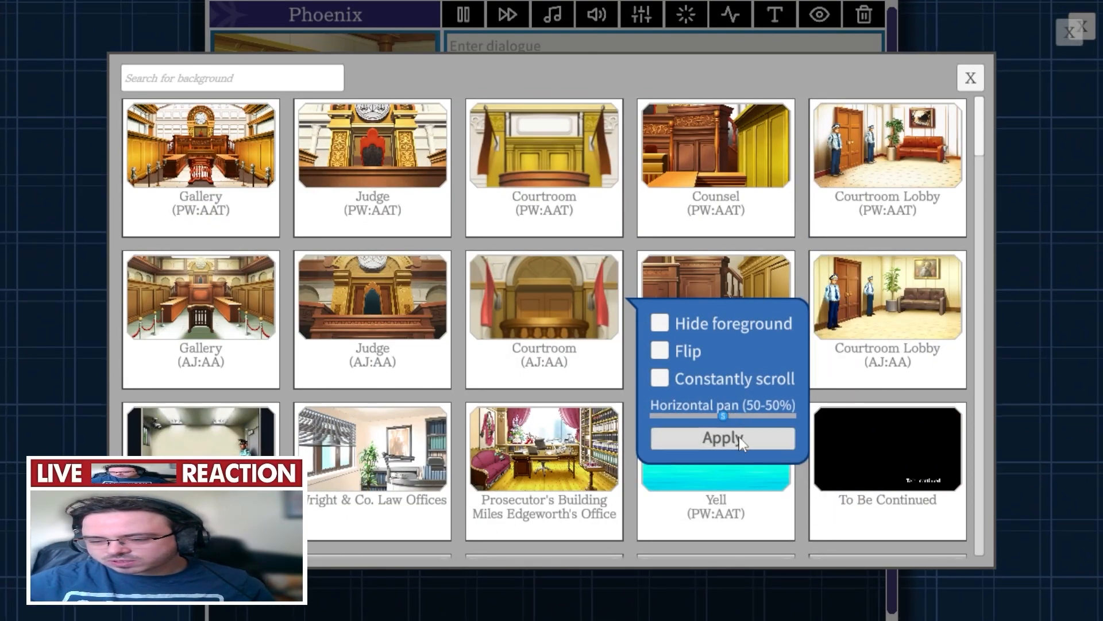
pyautogui.click(739, 440)
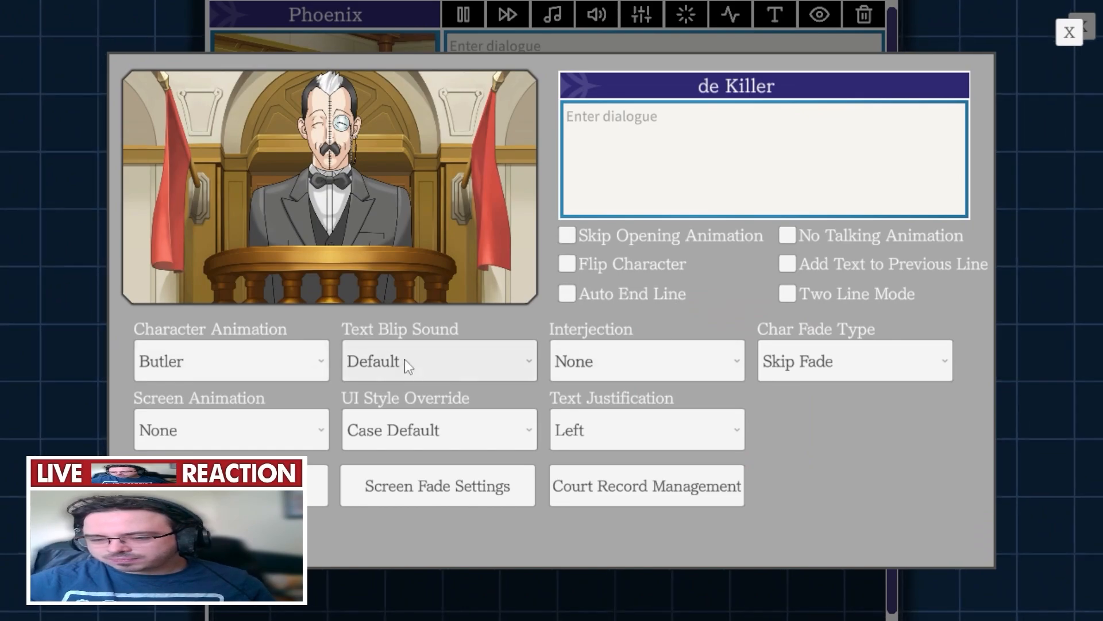
# - Set the line's interjection to Hold It! and change its character to Phoenix
pyautogui.click(651, 369)
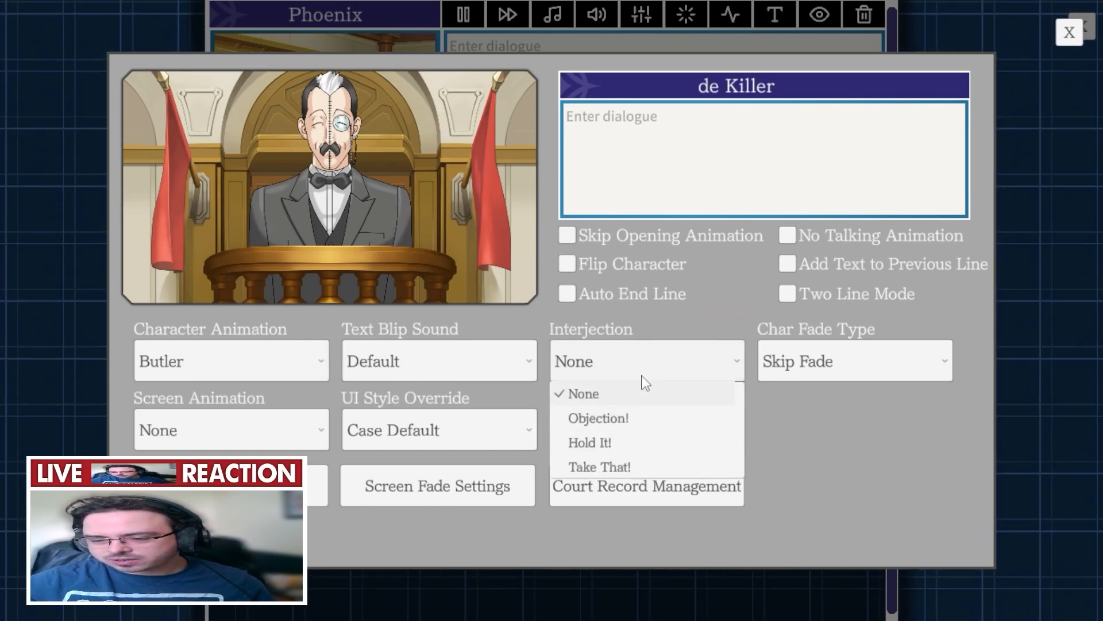
pyautogui.click(641, 447)
pyautogui.moveTo(386, 254)
pyautogui.click(323, 185)
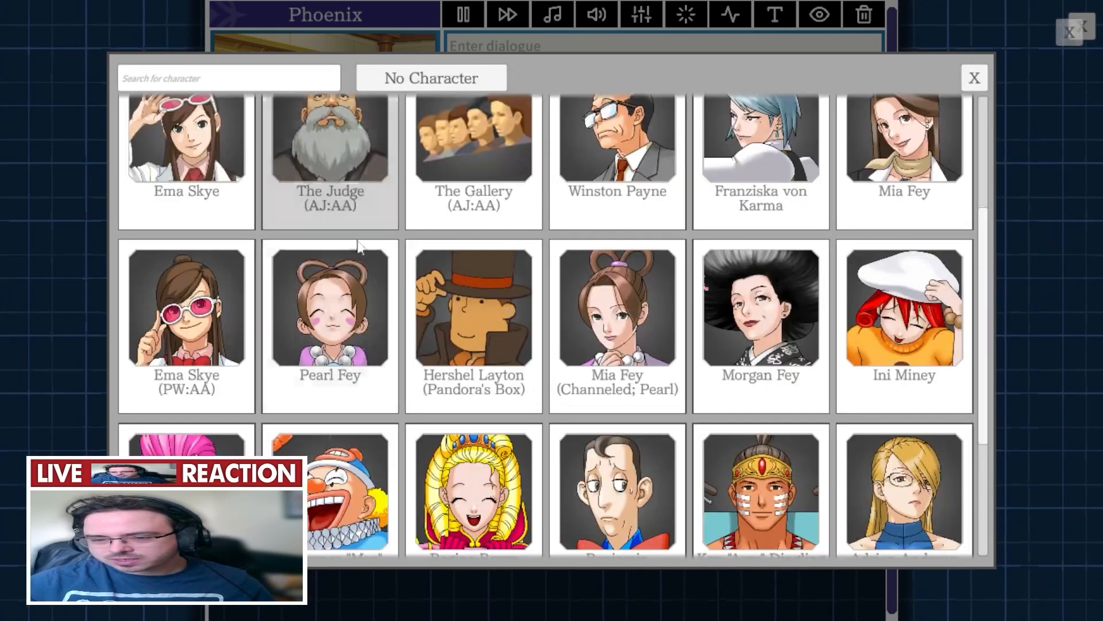
pyautogui.click(187, 201)
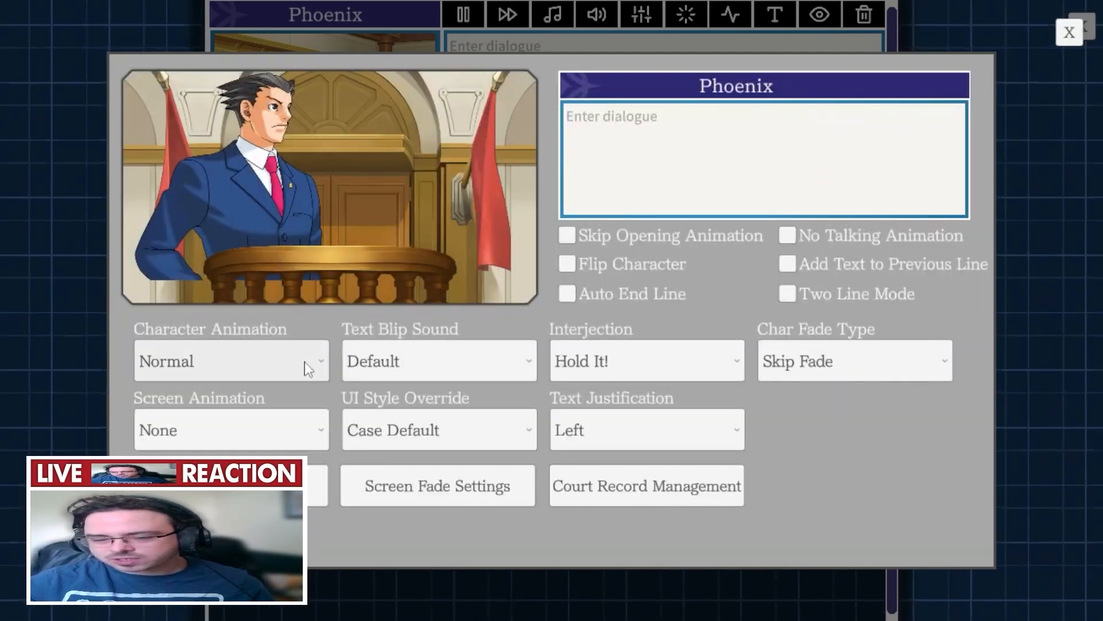
# - Shift the Courtroom (AJ:AA) background's horizontal pan to the defense bench behind Phoenix and apply it
pyautogui.click(470, 188)
pyautogui.scroll(10, 604, 226)
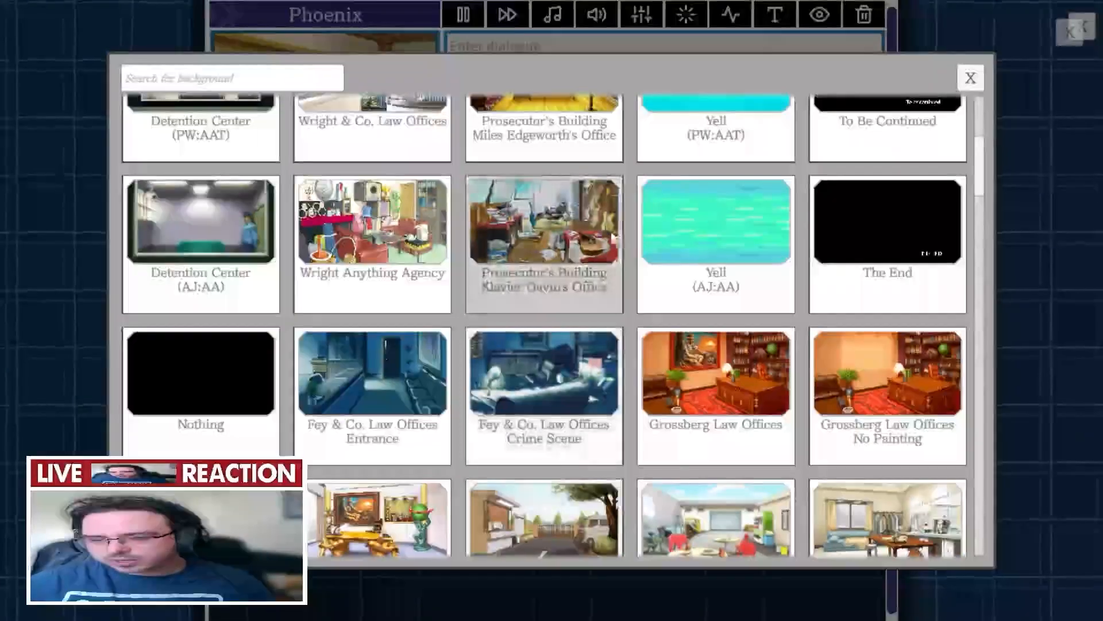
pyautogui.click(684, 345)
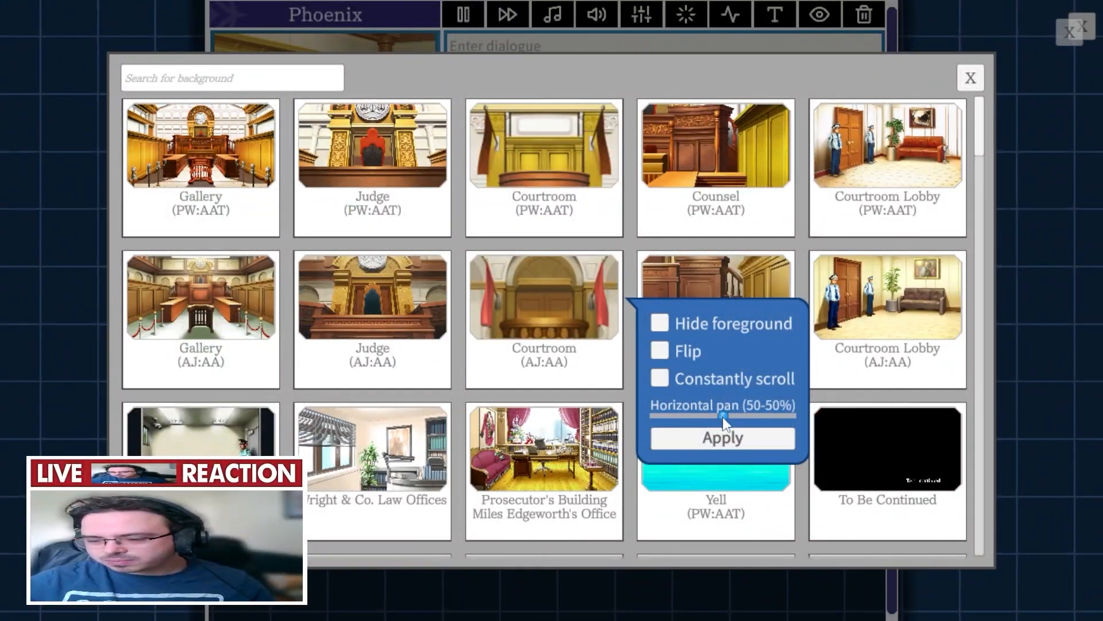
pyautogui.moveTo(723, 417); pyautogui.dragTo(686, 416)
pyautogui.click(687, 495)
# - Enable Auto End Line for the Hold It! line and insert a second line, opening it for editing
pyautogui.moveTo(287, 183)
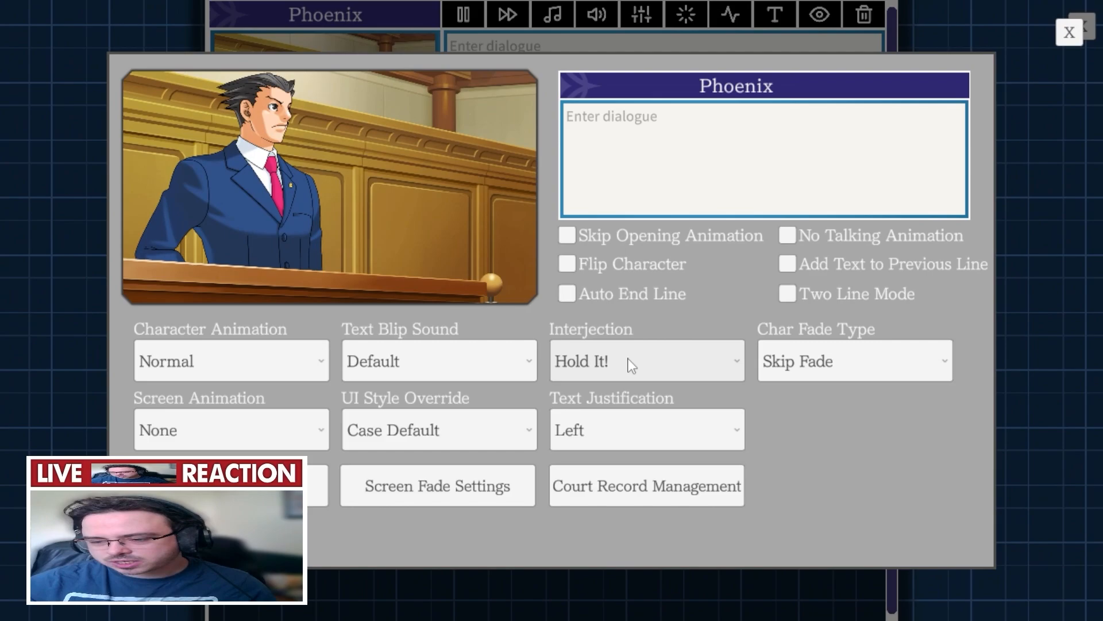
pyautogui.click(1021, 87)
pyautogui.click(460, 177)
pyautogui.click(407, 241)
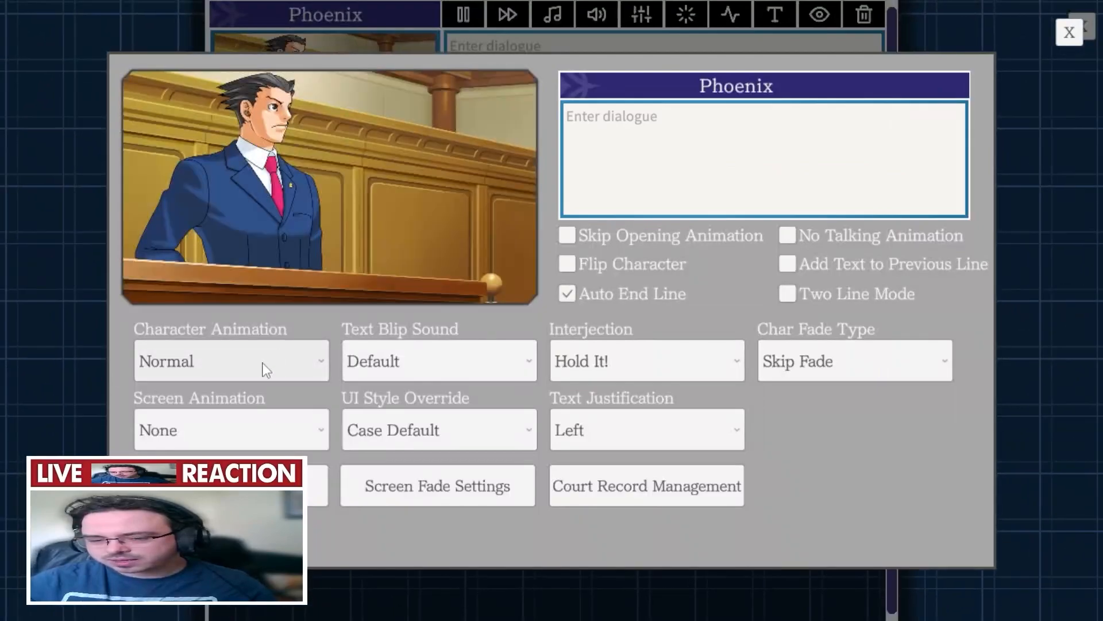
# - Set the second line's character animation to Thinking and enable Skip Opening Animation
pyautogui.click(263, 363)
pyautogui.scroll(-1, 270, 520)
pyautogui.click(270, 526)
pyautogui.click(723, 234)
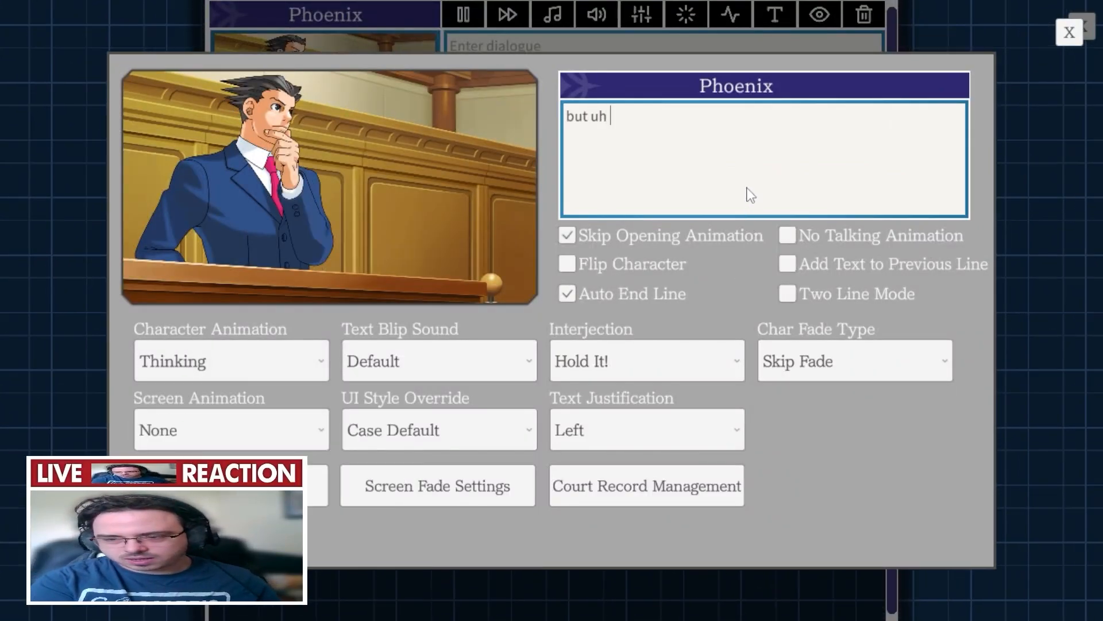
# - Complete Phoenix's second line with rambling filler dialogue ending in "hhhefhehf efm hm." and toggle its Auto End Line and Skip Opening Animation options
pyautogui.write('the the um the uh the ')
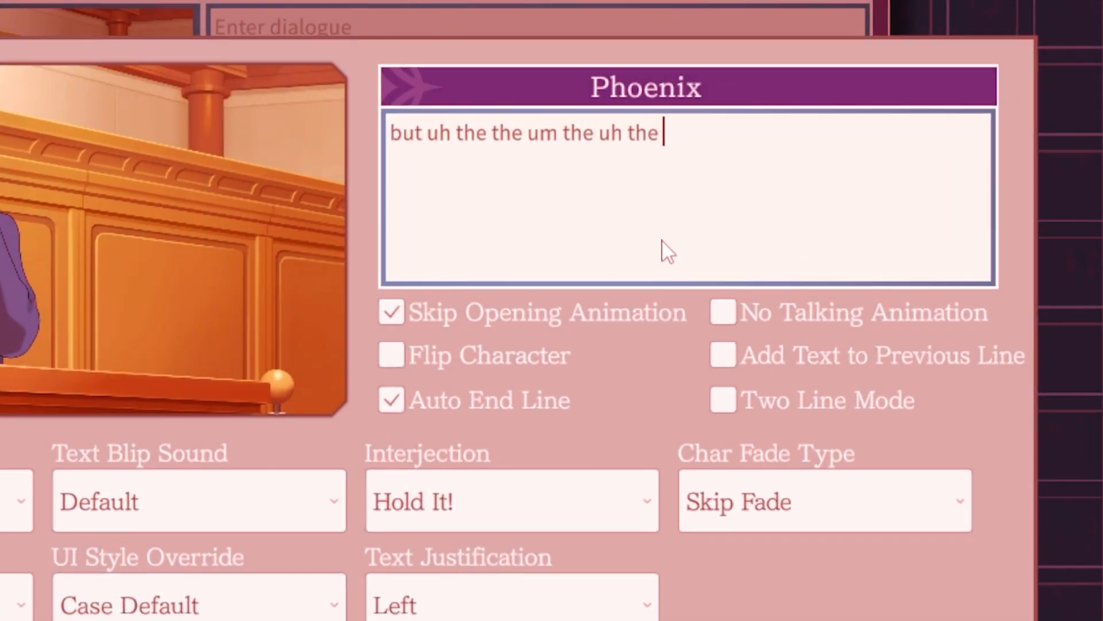
pyautogui.write('the the h uh h hhhefhehf efm hm.')
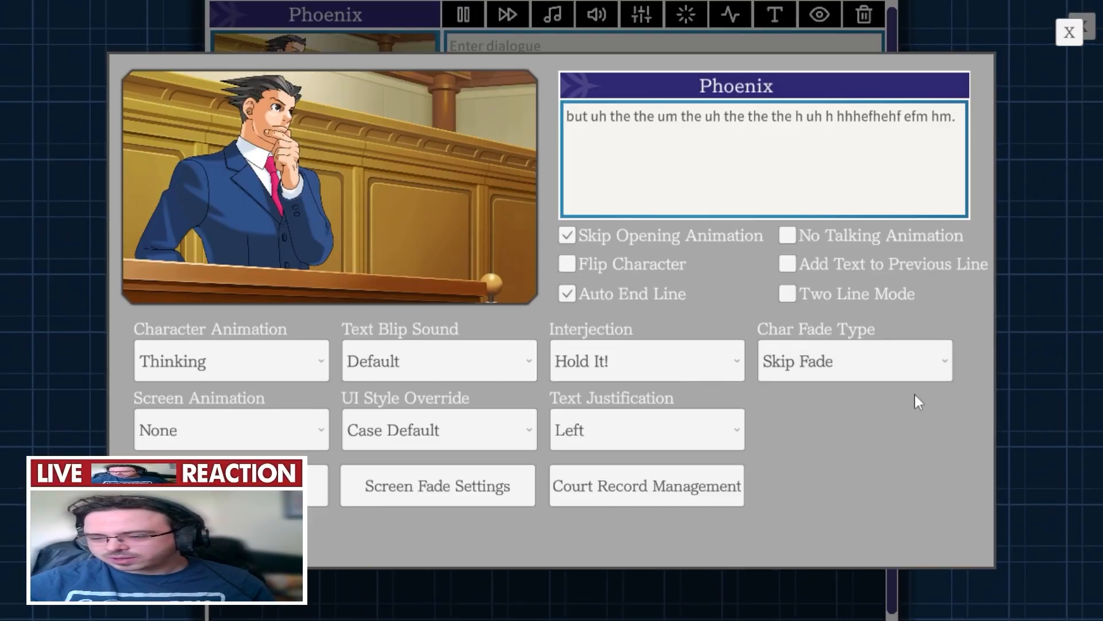
pyautogui.click(644, 272)
pyautogui.click(644, 271)
pyautogui.click(645, 293)
pyautogui.click(650, 239)
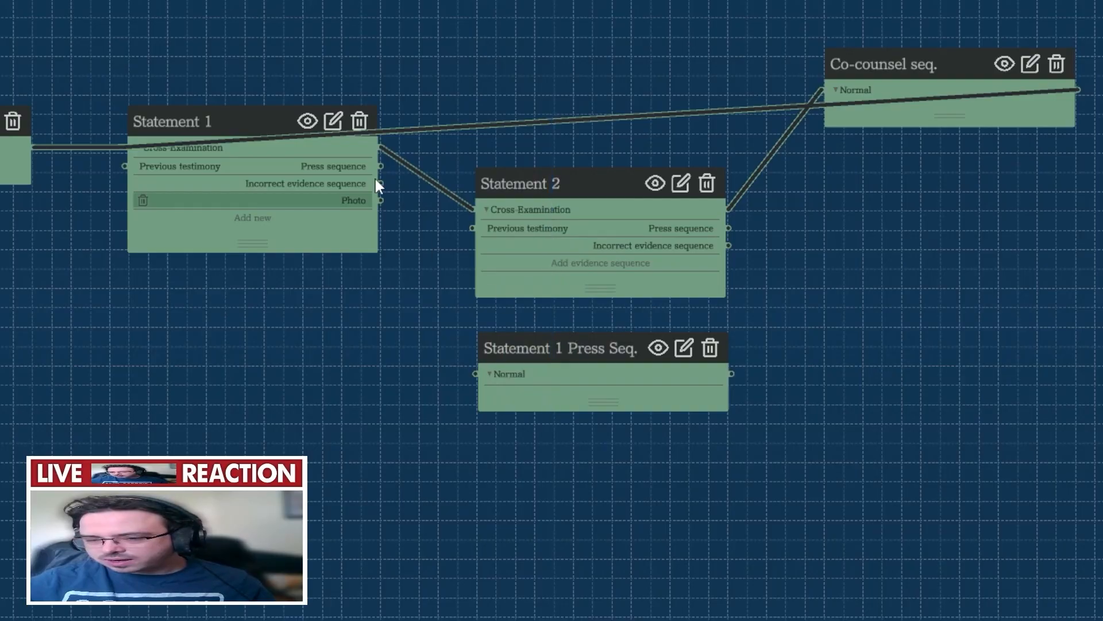
# - Connect Statement 1's Press sequence output to Statement 1 Press Seq., and route that sequence's output to Statement 2
pyautogui.moveTo(384, 168); pyautogui.dragTo(467, 370)
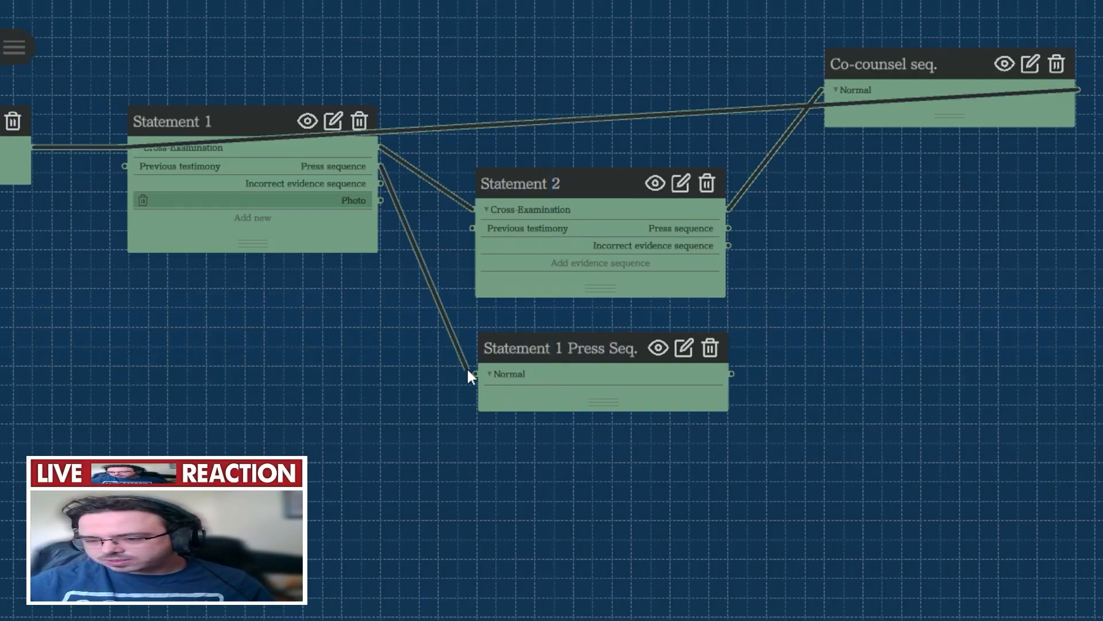
pyautogui.moveTo(380, 167); pyautogui.dragTo(475, 375)
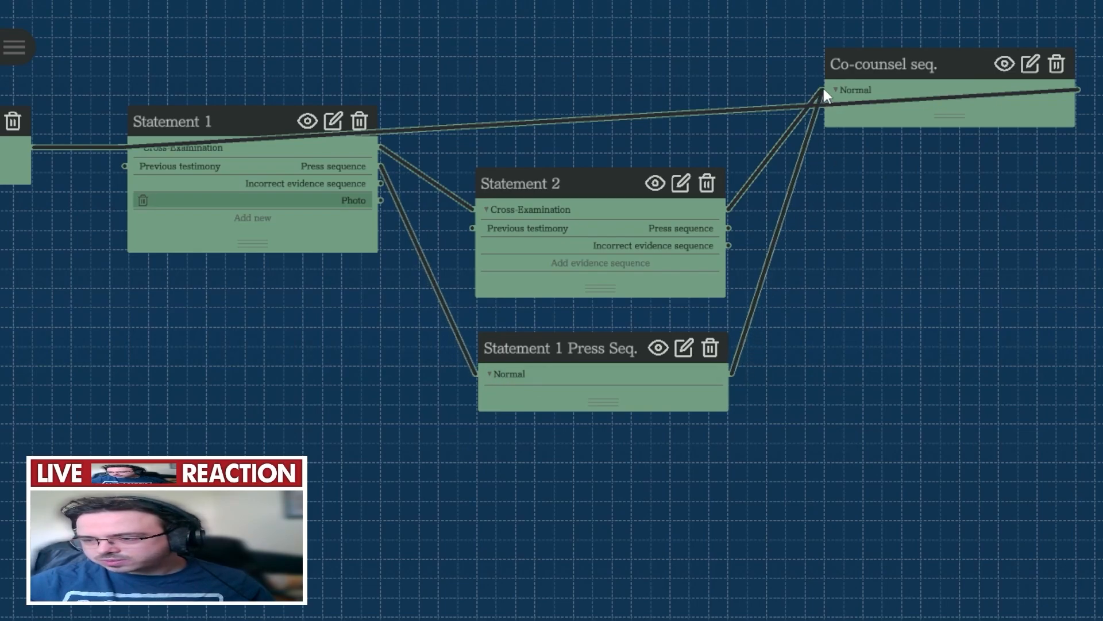
pyautogui.moveTo(822, 89); pyautogui.dragTo(574, 281)
# - Link Statement 2's Previous testimony to Statement 1 and its Press sequence output to Statement 1 Press Seq
pyautogui.scroll(2, 472, 226)
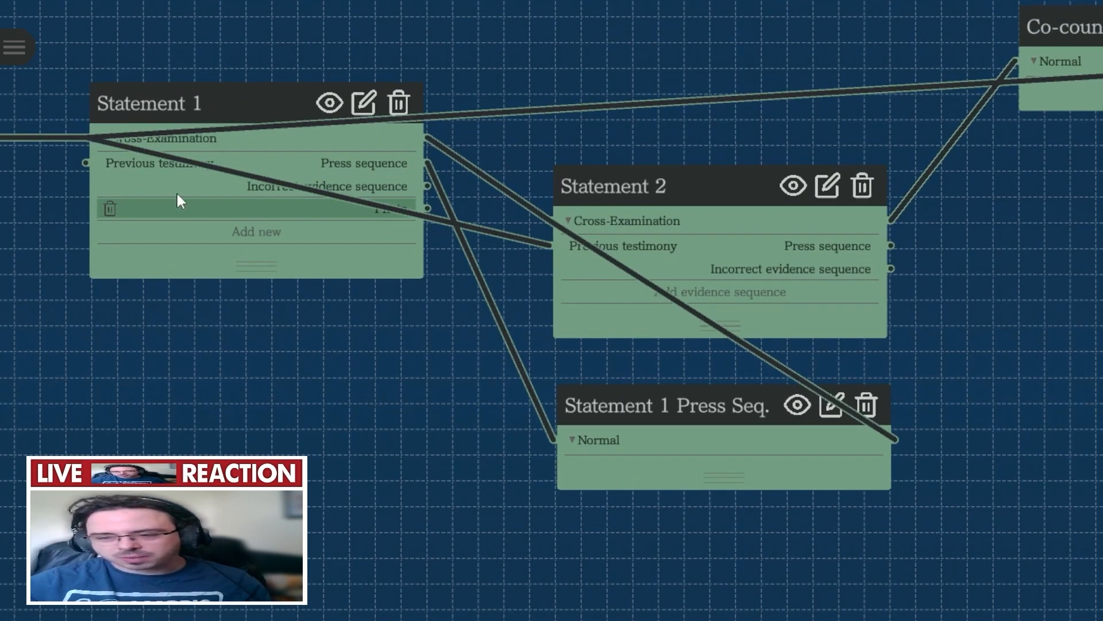
pyautogui.moveTo(746, 238); pyautogui.dragTo(592, 105)
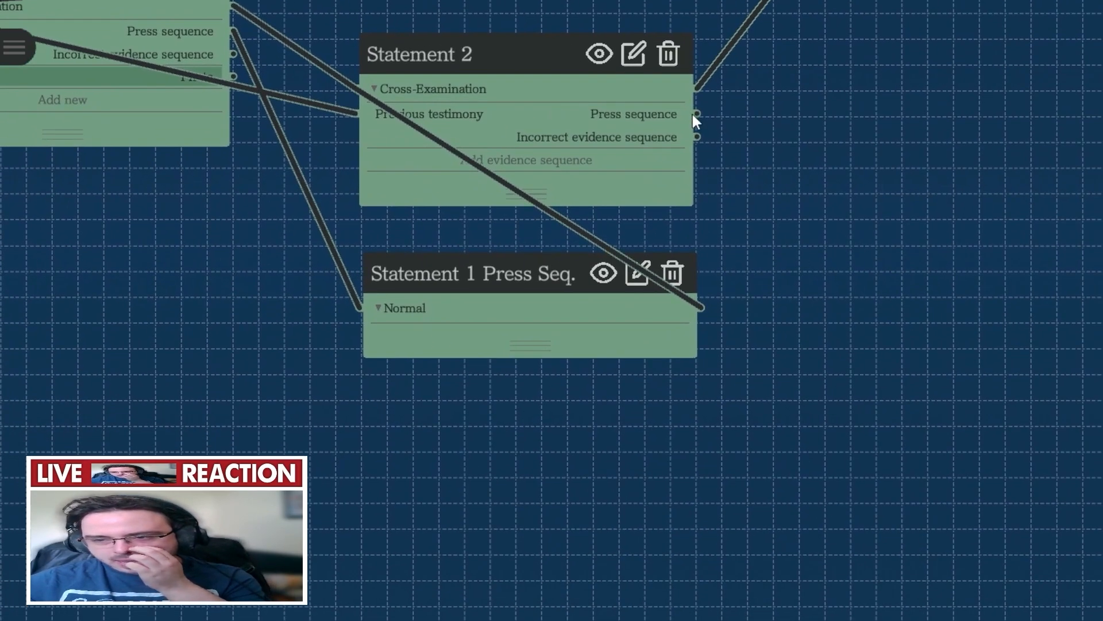
pyautogui.moveTo(697, 114); pyautogui.dragTo(359, 305)
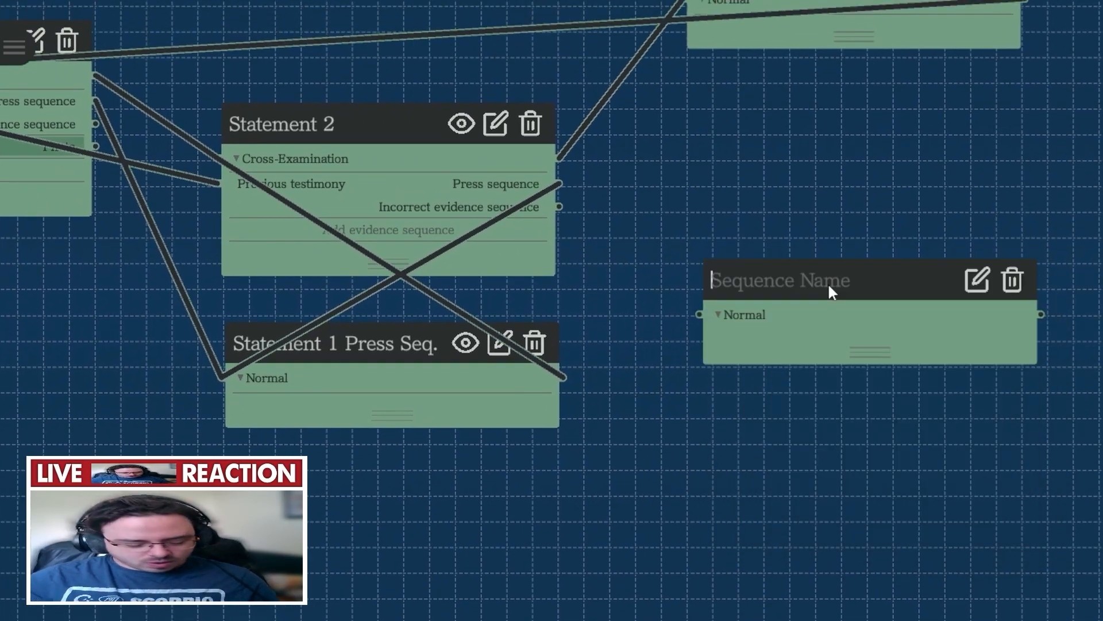
# - Name the new node "Incorrect evidence seq." and connect the Incorrect evidence sequence outputs of both statements to it
pyautogui.write('Inc')
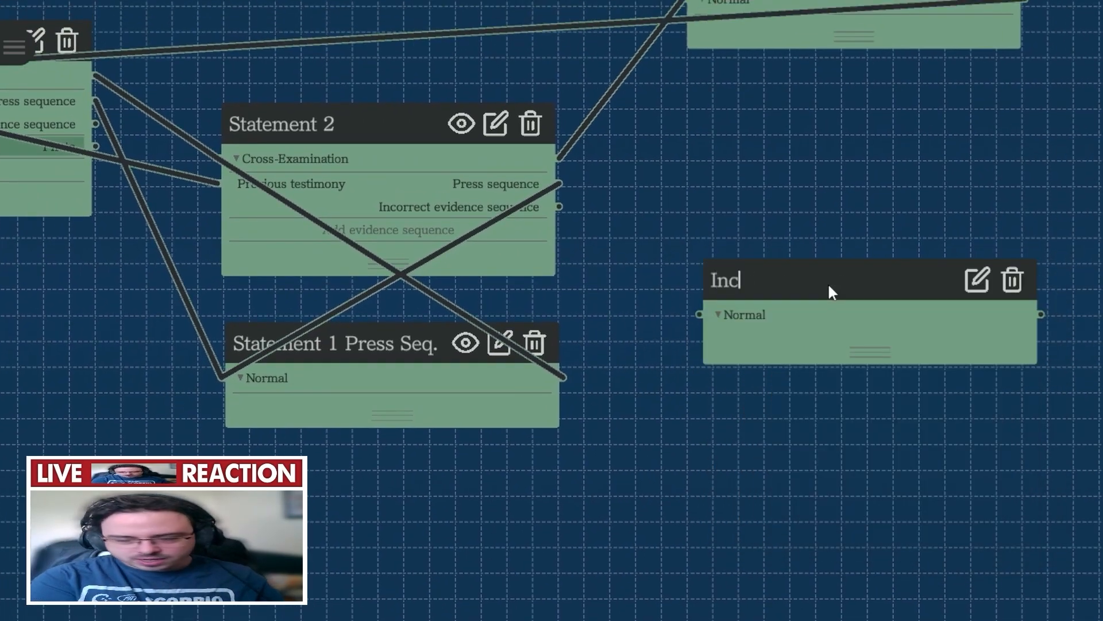
pyautogui.write('orrect evidence sequ')
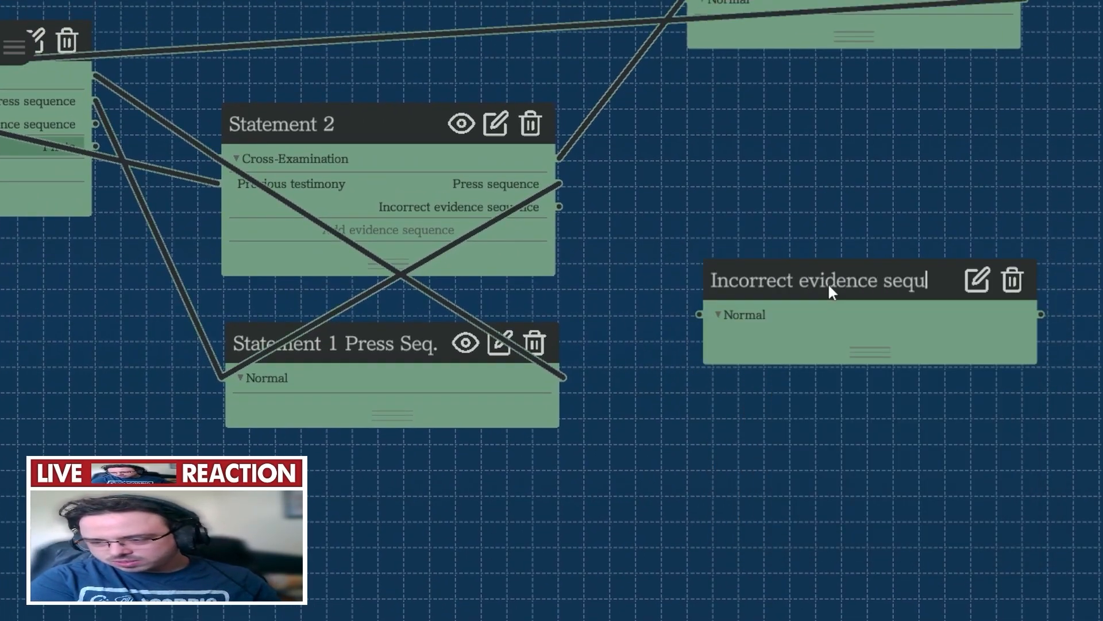
pyautogui.press('BackSpace')
pyautogui.write('.')
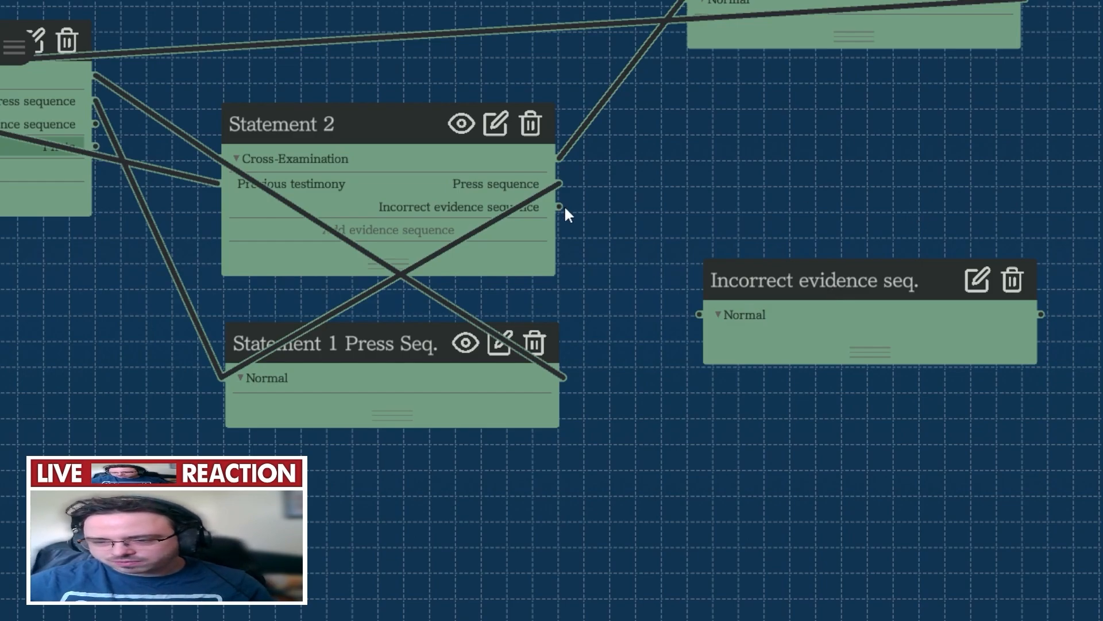
pyautogui.moveTo(559, 207); pyautogui.dragTo(680, 316)
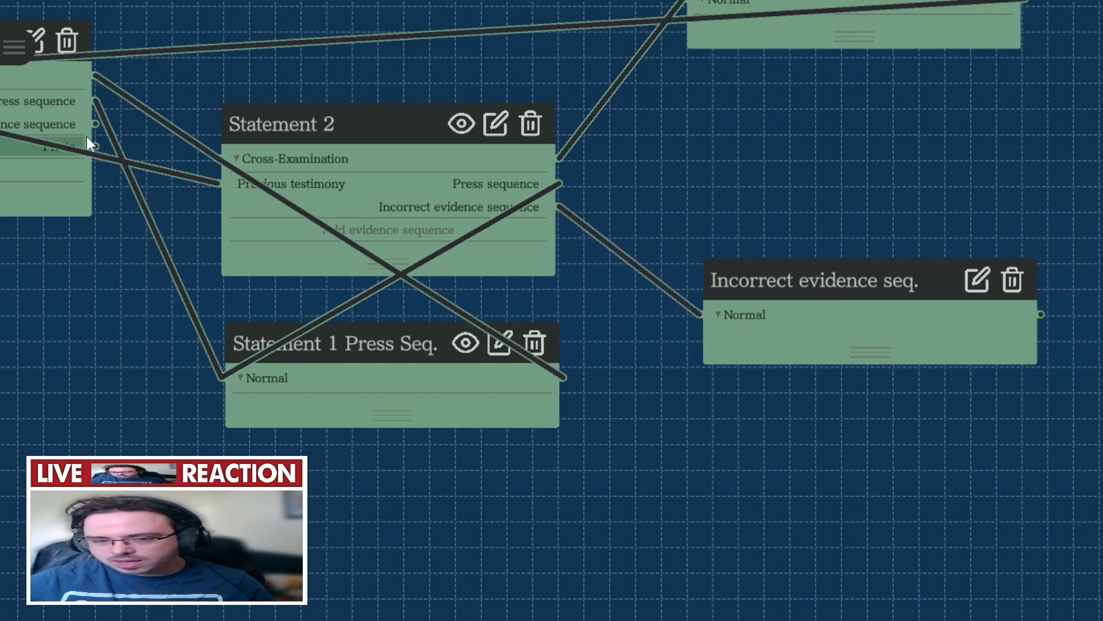
pyautogui.moveTo(106, 127); pyautogui.dragTo(689, 320)
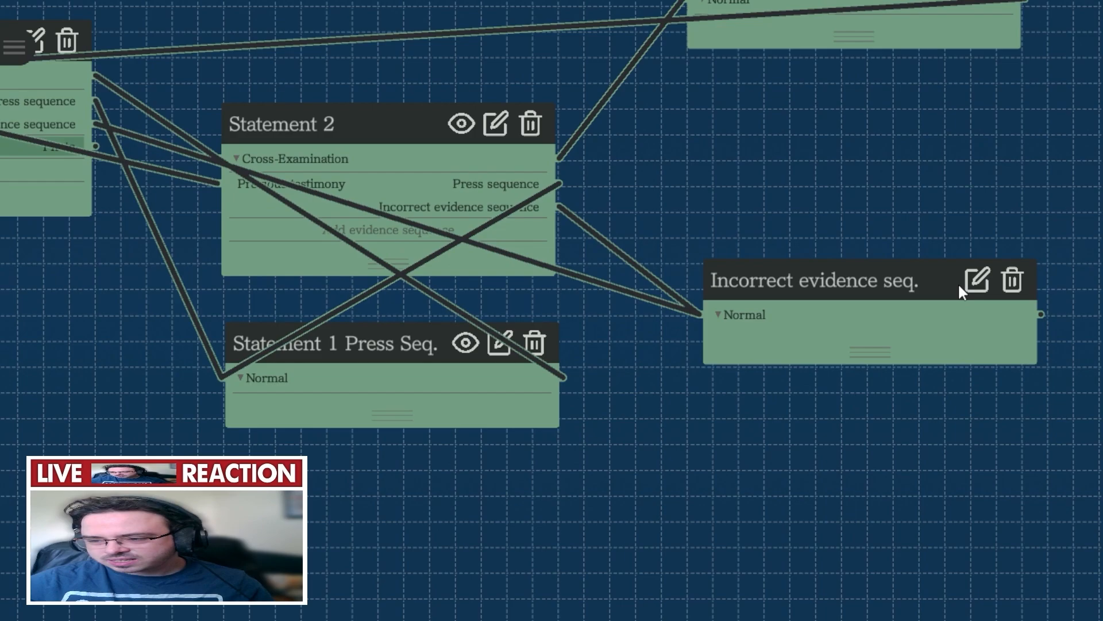
# - Add a Phoenix line to Incorrect evidence seq. with the Objection! character animation and Skip Opening Animation enabled
pyautogui.click(975, 282)
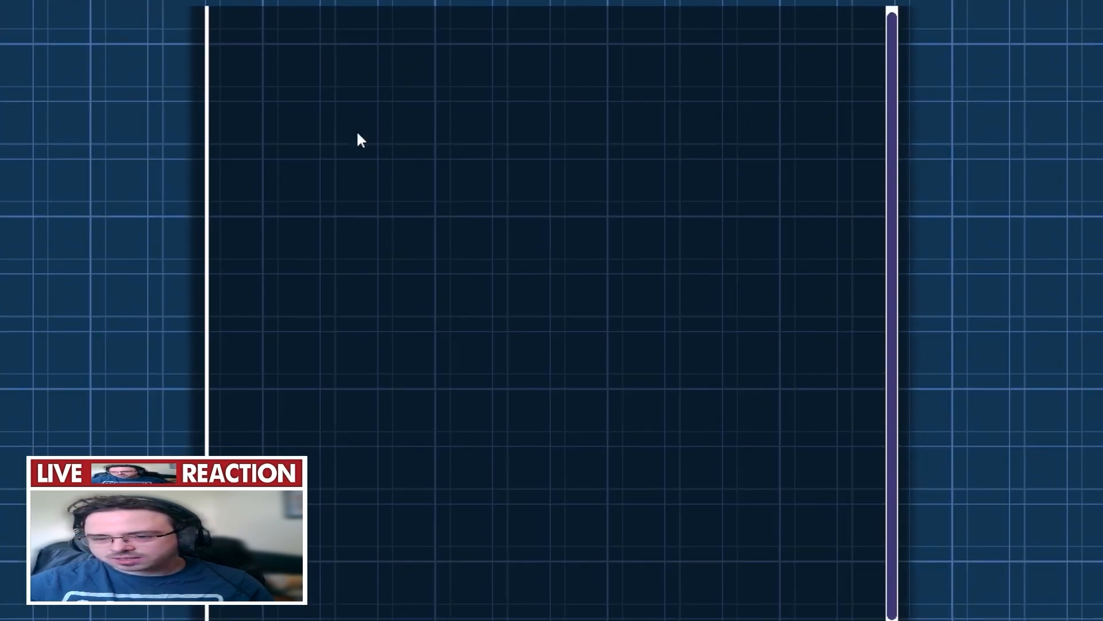
pyautogui.click(357, 121)
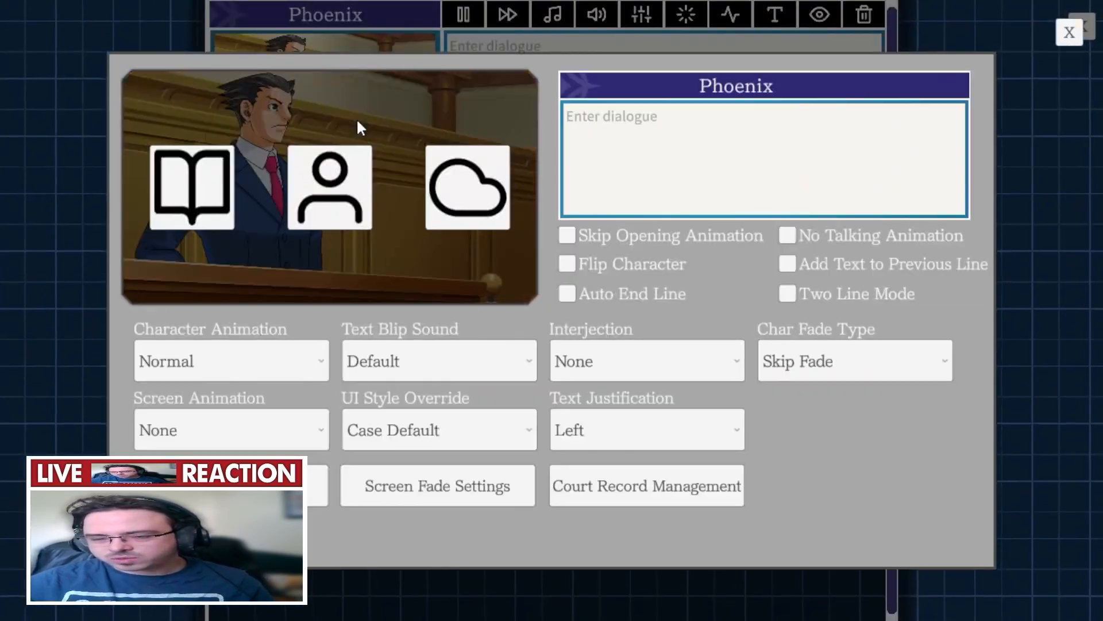
pyautogui.click(259, 362)
pyautogui.scroll(-3, 207, 448)
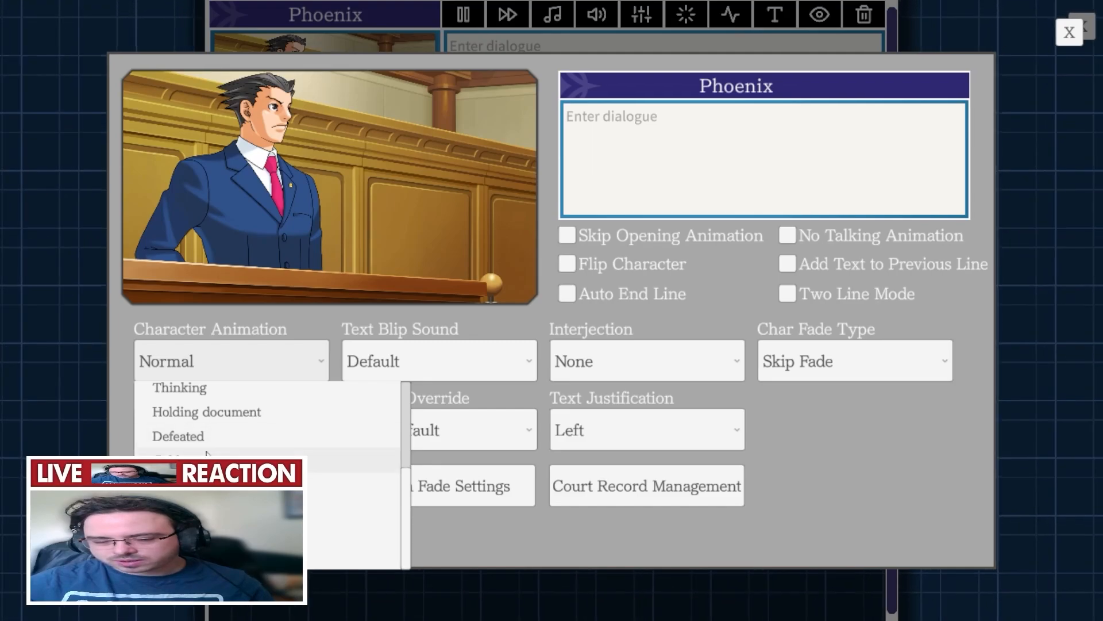
pyautogui.scroll(-2, 207, 448)
pyautogui.click(169, 416)
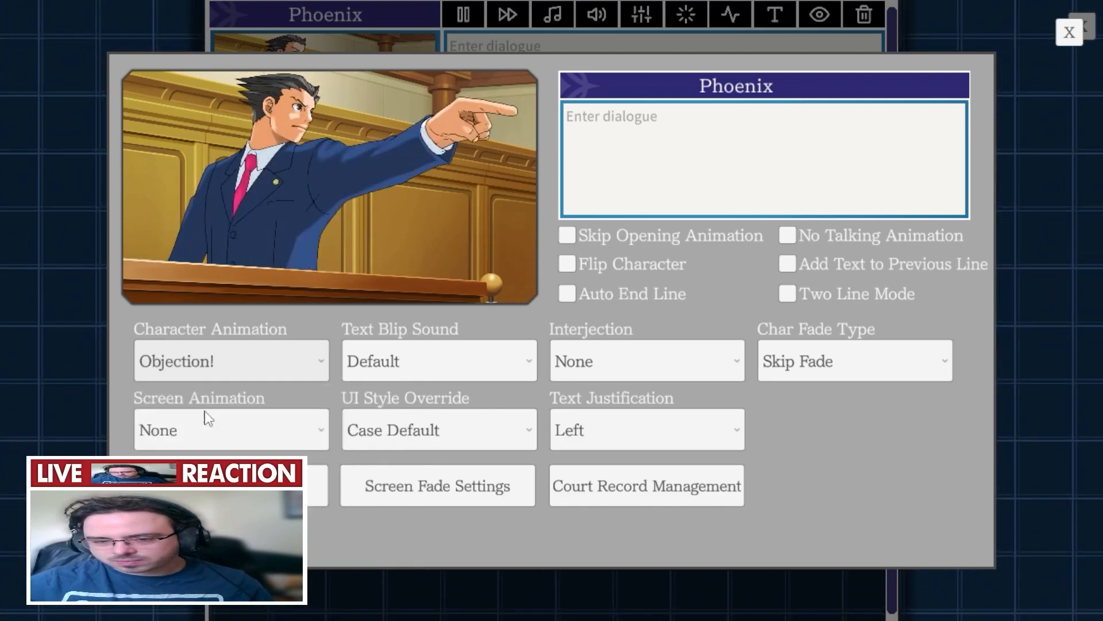
pyautogui.click(618, 240)
# - Enter "Amogus!" as the line's dialogue and set its interjection to Objection!
pyautogui.click(658, 210)
pyautogui.write('Am')
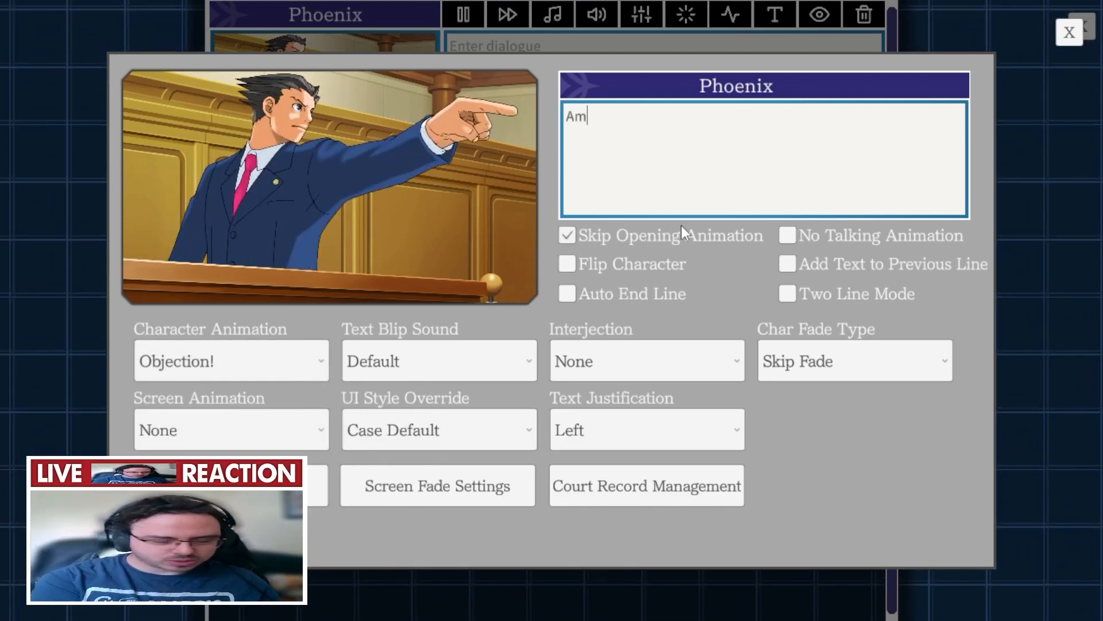
pyautogui.write('ogus!')
pyautogui.click(670, 345)
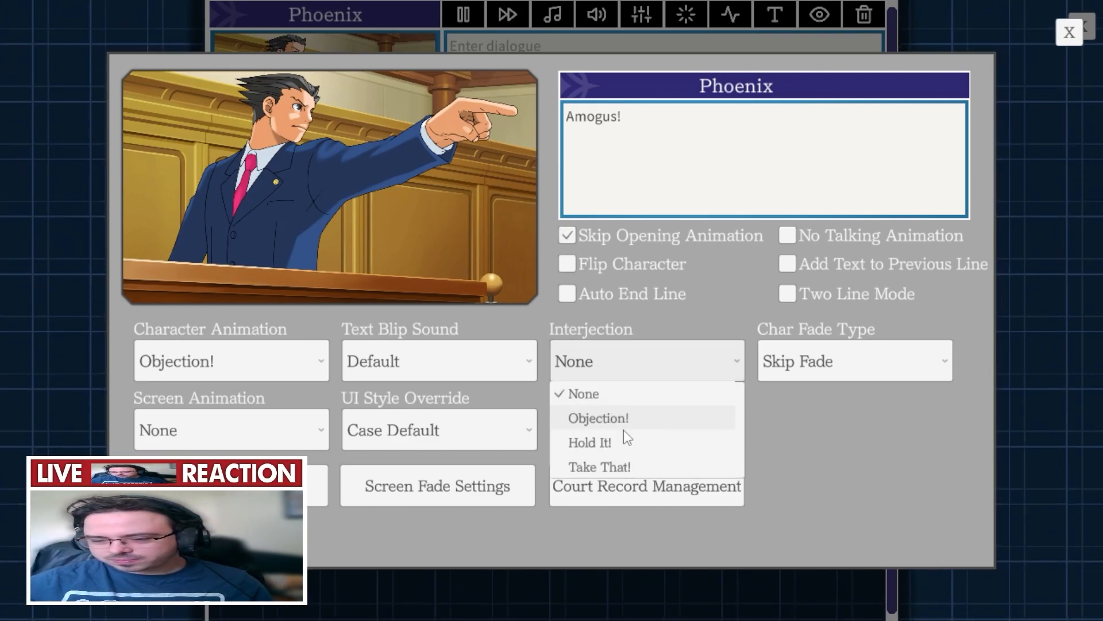
pyautogui.click(623, 428)
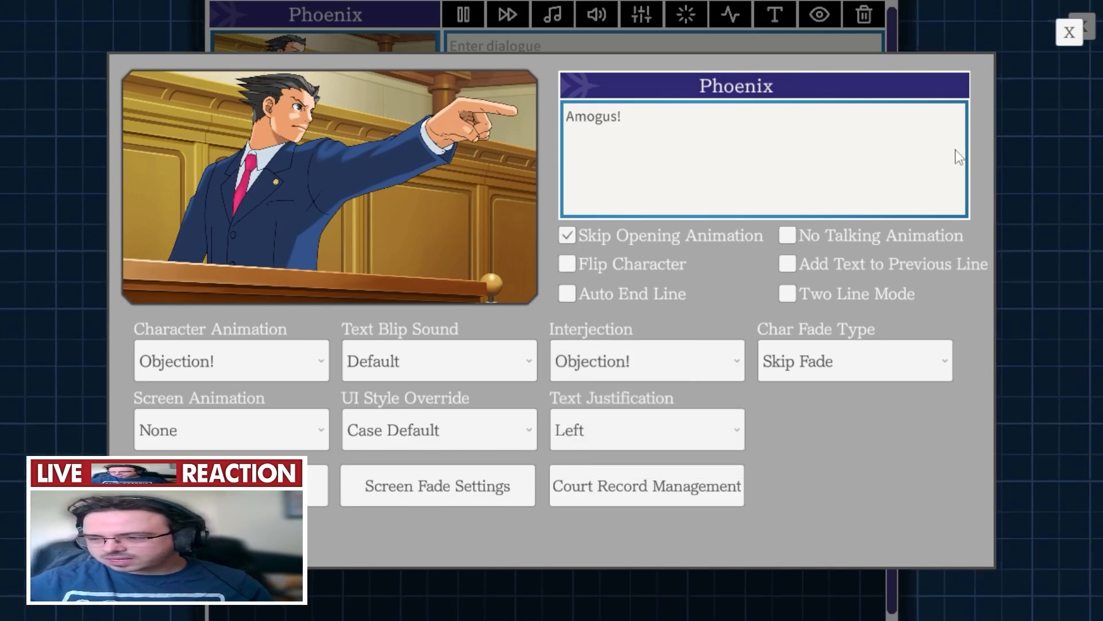
# - Apply the Courtroom (AJ:AA) background with a 50-0% horizontal pan to the Amogus! line and close the sequence
pyautogui.click(441, 213)
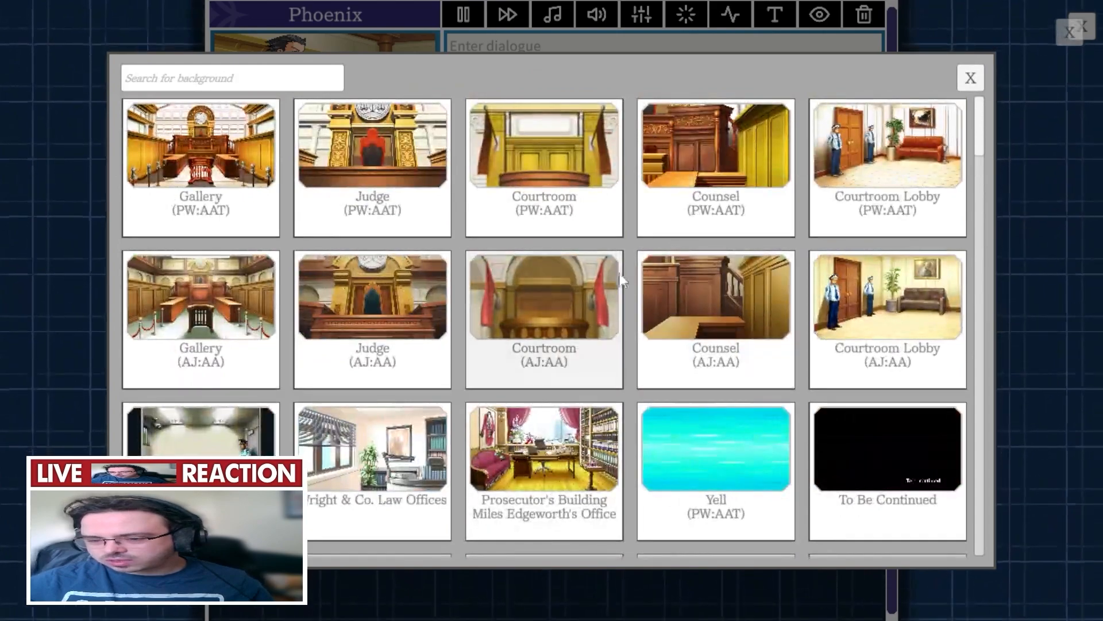
pyautogui.click(647, 290)
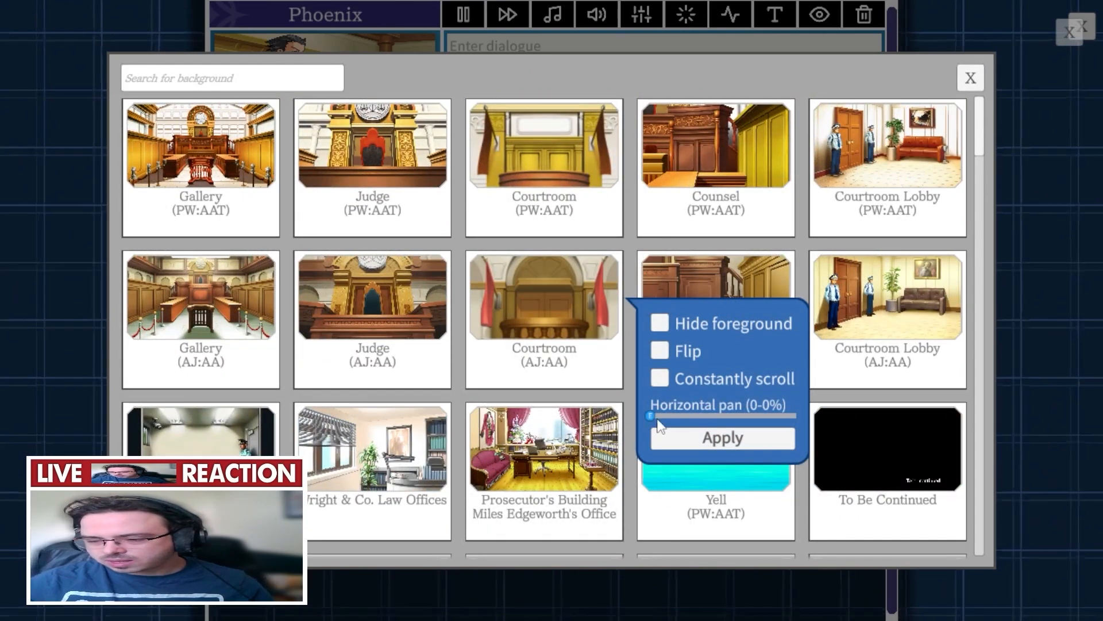
pyautogui.moveTo(652, 416)
pyautogui.mouseDown()
pyautogui.moveTo(745, 419)
pyautogui.moveTo(650, 416)
pyautogui.mouseUp()
pyautogui.click(730, 490)
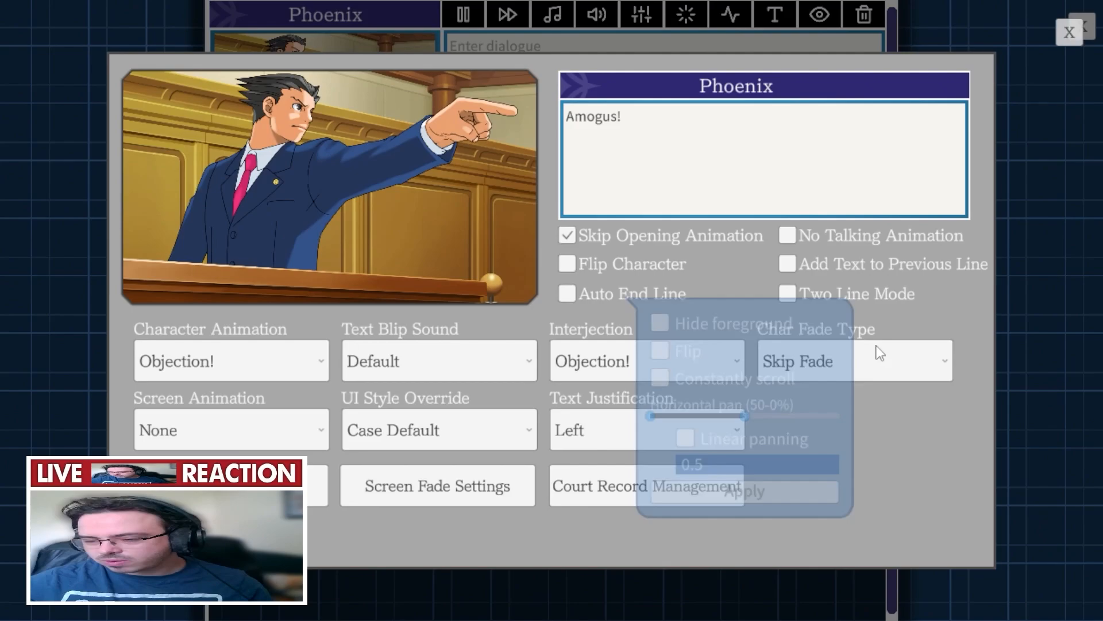
pyautogui.click(1069, 32)
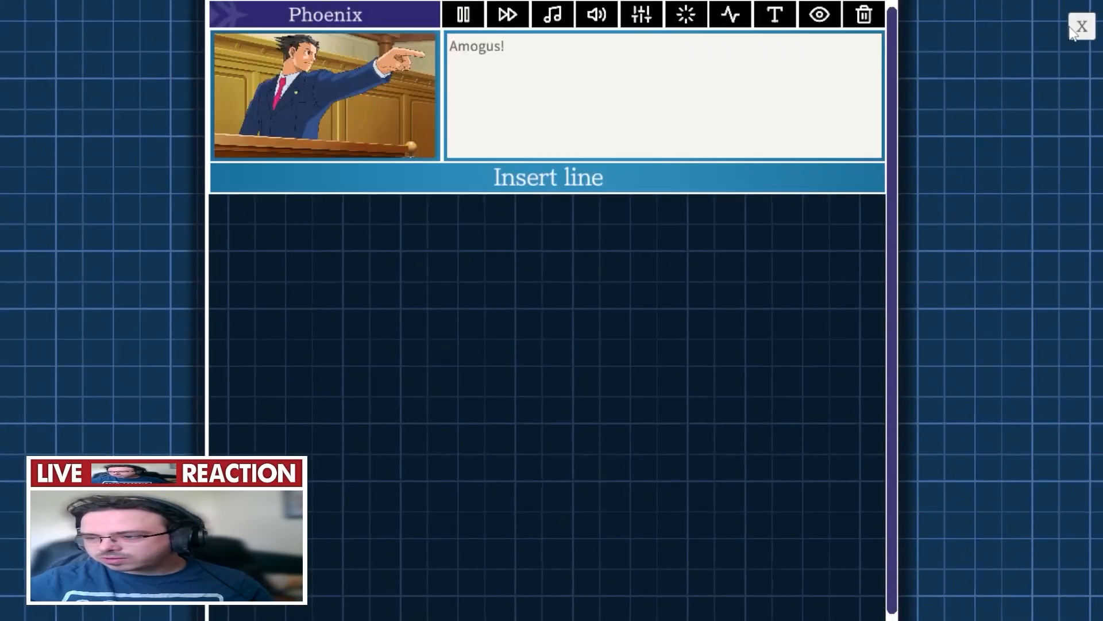
pyautogui.click(1083, 28)
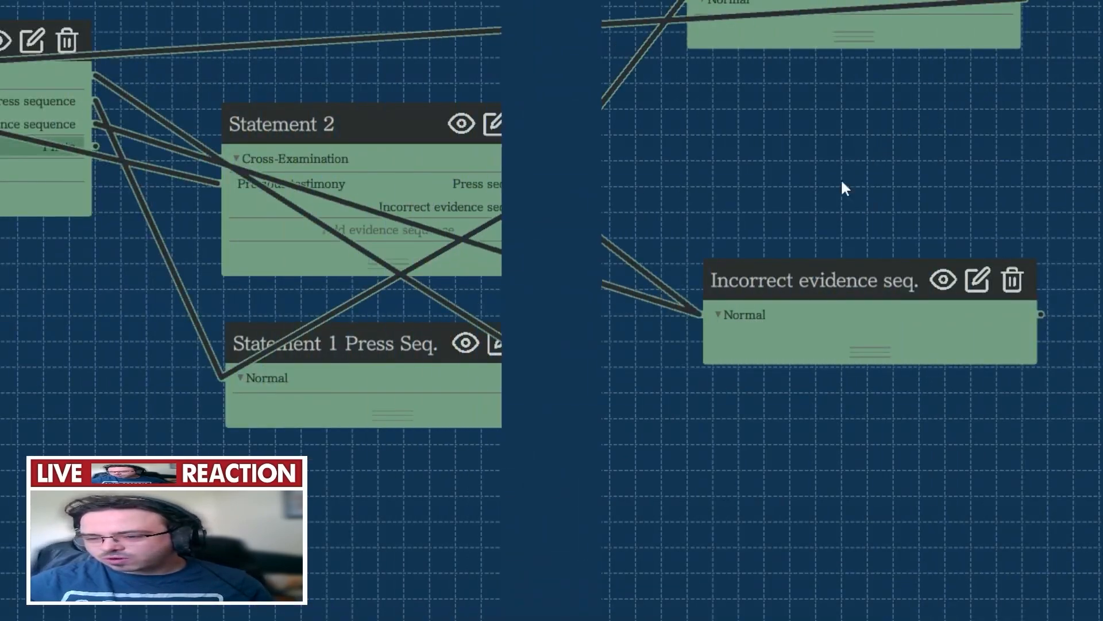
# - Reopen the Amogus! line in Incorrect evidence seq. and change its background to Judge (AJ:AA)
pyautogui.click(976, 282)
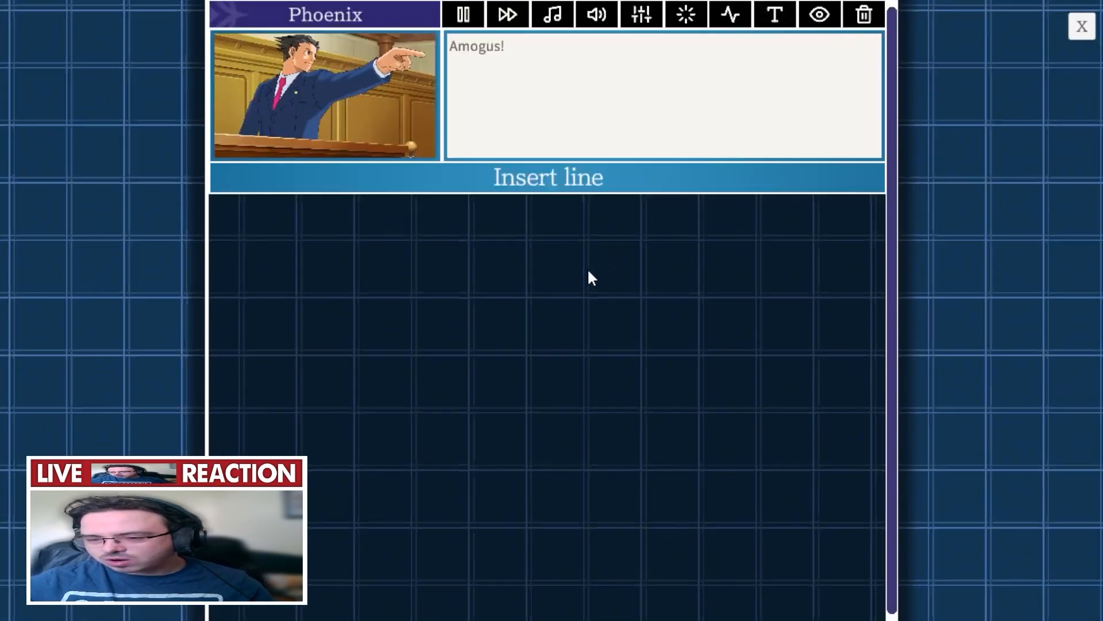
pyautogui.click(368, 118)
pyautogui.click(466, 190)
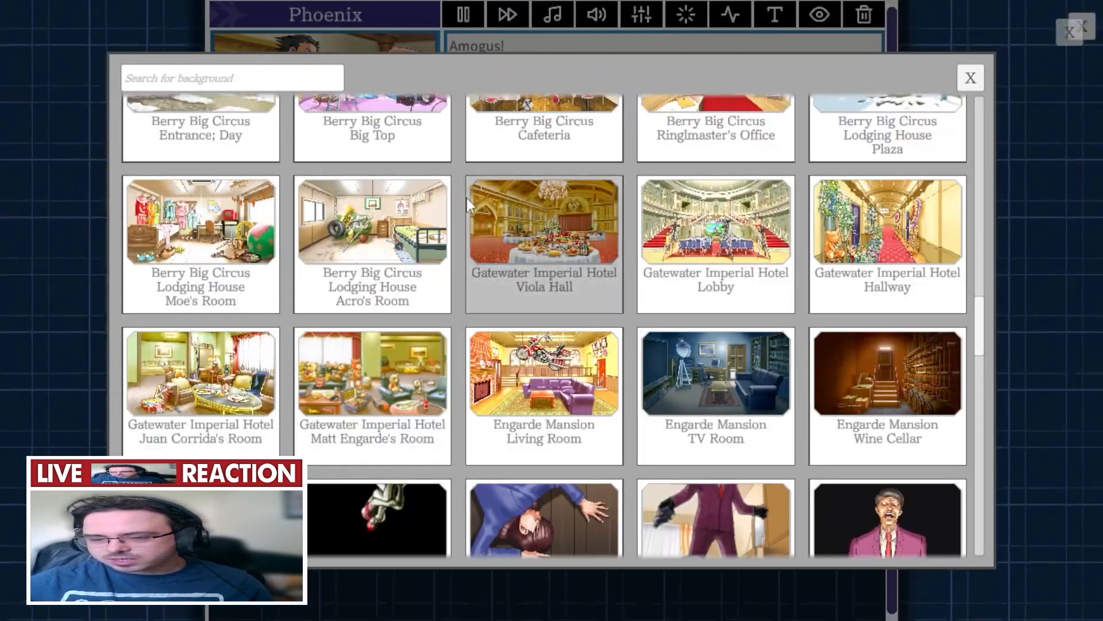
pyautogui.scroll(10, 448, 259)
pyautogui.click(463, 311)
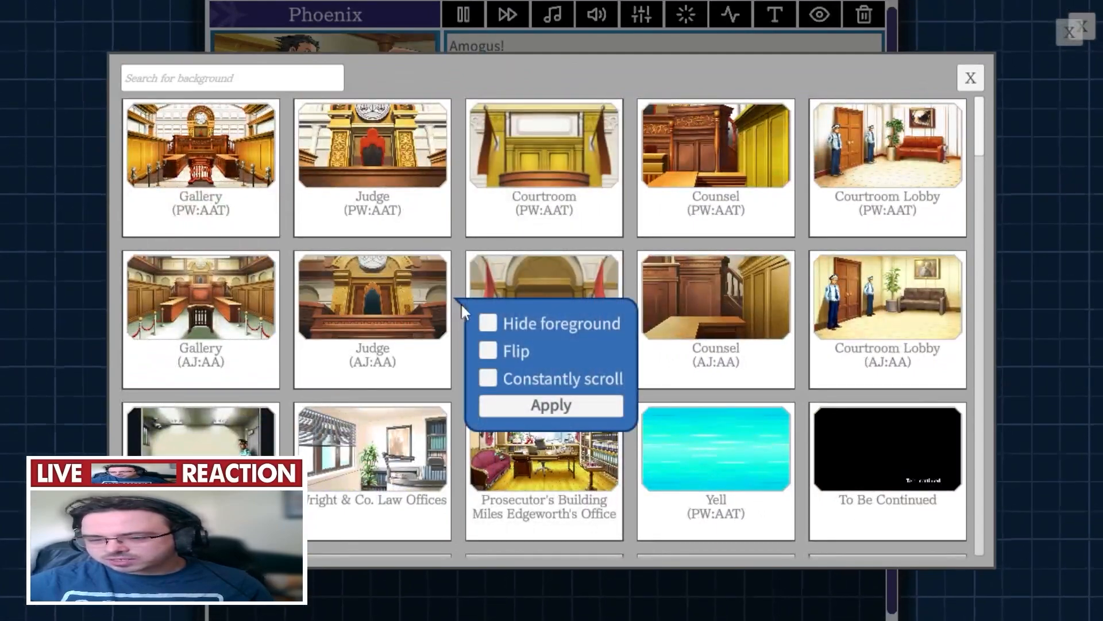
pyautogui.click(503, 406)
# - Change the line's character to the Judge and replace its dialogue with "no"
pyautogui.click(327, 180)
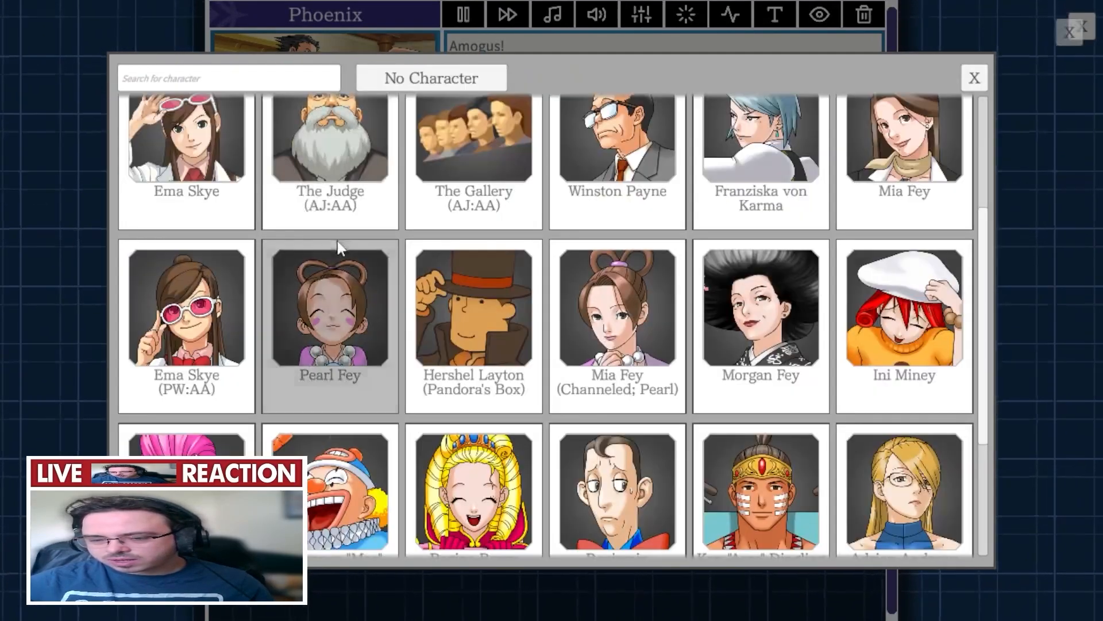
pyautogui.scroll(4, 340, 287)
pyautogui.click(463, 205)
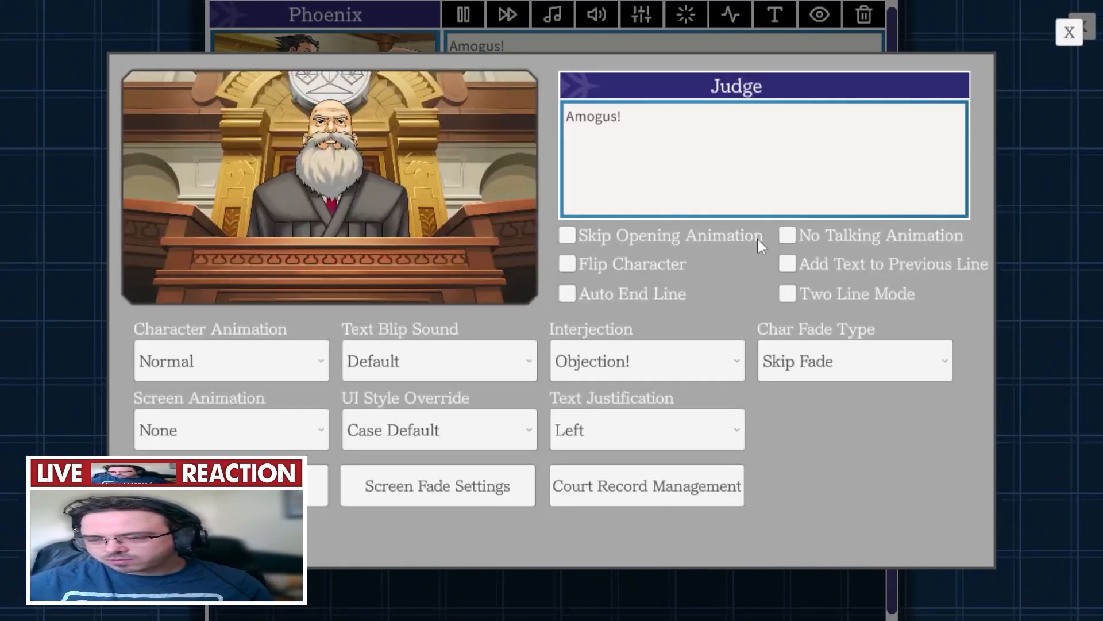
pyautogui.click(710, 156)
pyautogui.write('no')
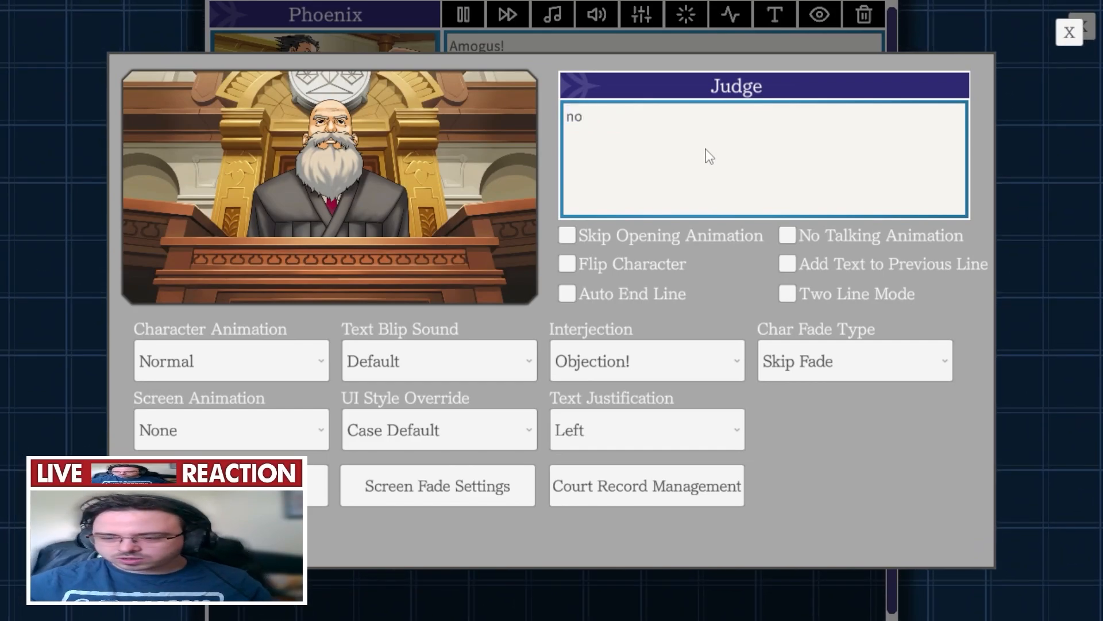
# - Give the Judge's line a large negative health change as the penalty and apply it
pyautogui.click(306, 484)
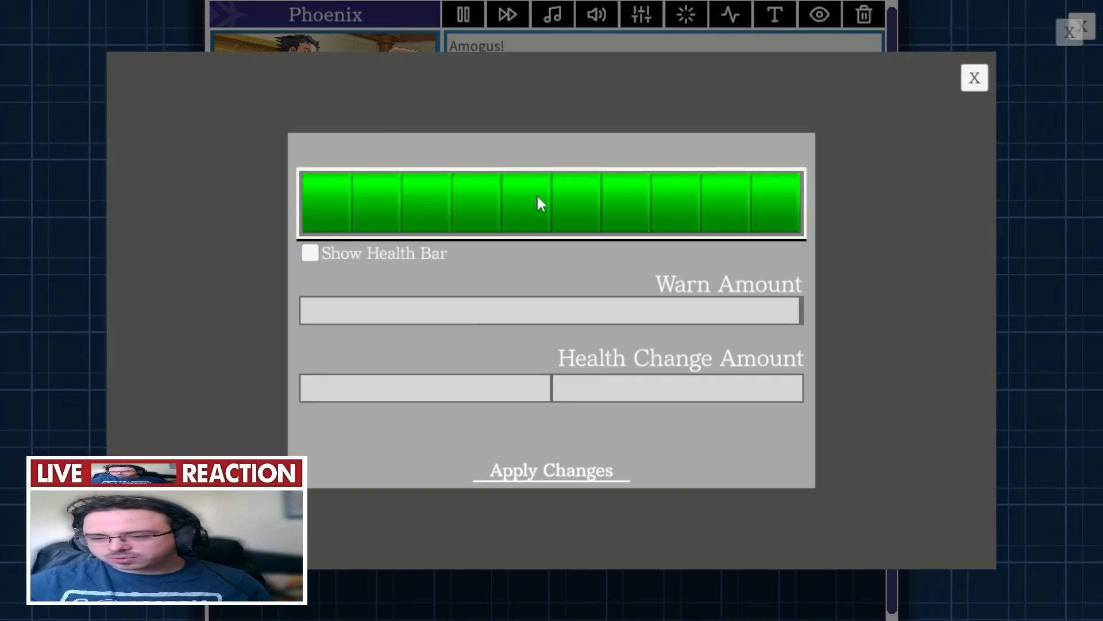
pyautogui.moveTo(746, 391); pyautogui.dragTo(338, 396)
pyautogui.click(532, 467)
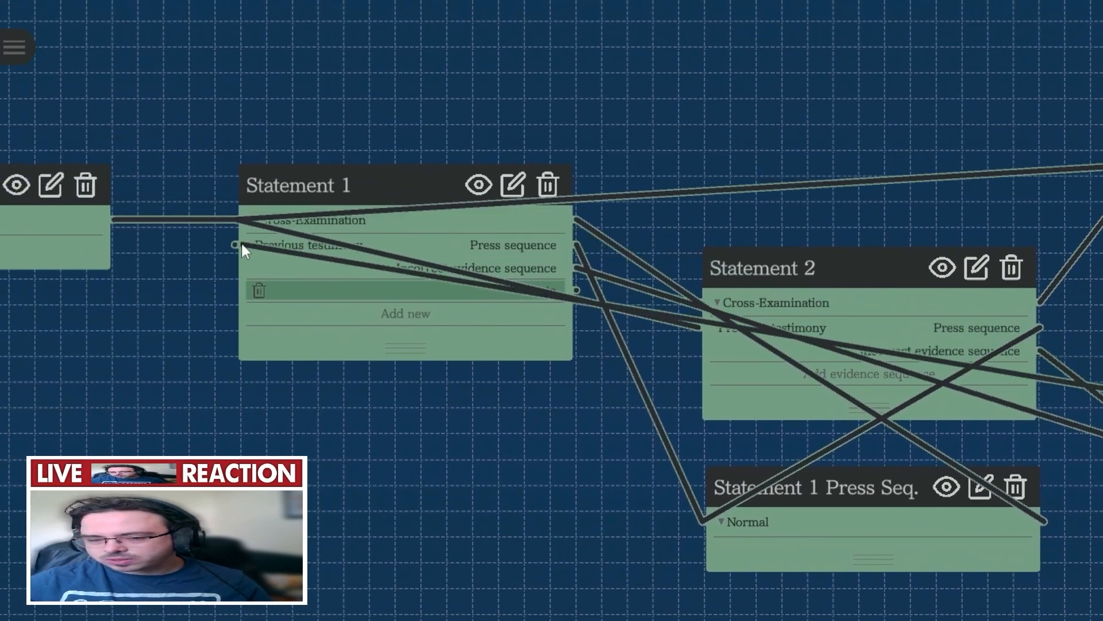
# - Reroute the Incorrect evidence seq. output from Statement 1's Previous testimony to its Cross-Examination input
pyautogui.moveTo(242, 243); pyautogui.dragTo(239, 220)
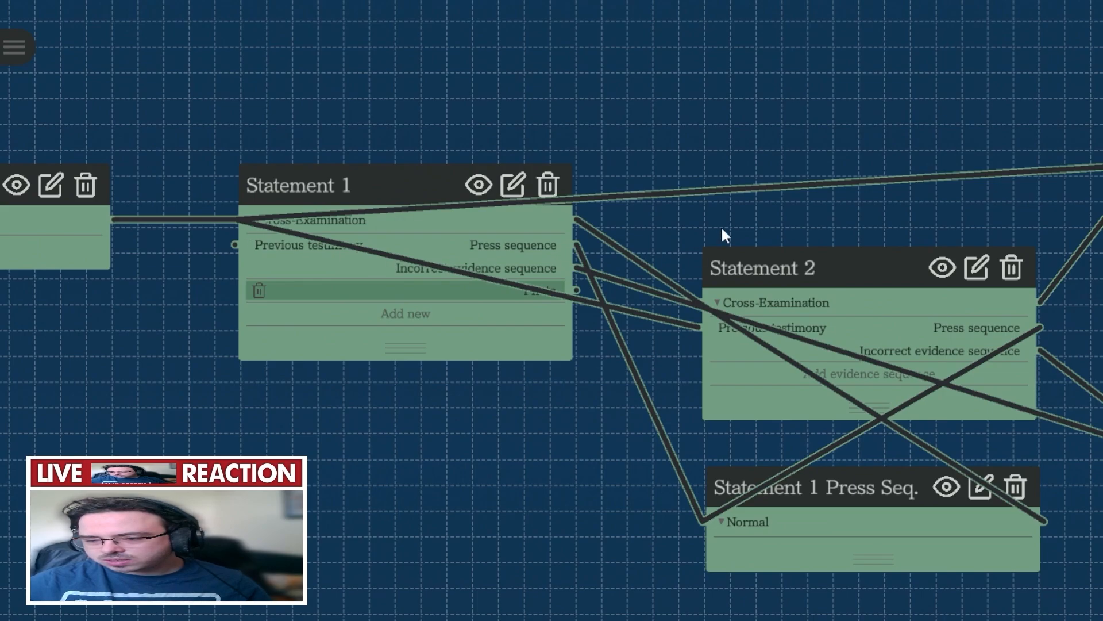
pyautogui.moveTo(860, 304); pyautogui.dragTo(418, 180)
pyautogui.moveTo(1078, 333); pyautogui.dragTo(284, 189)
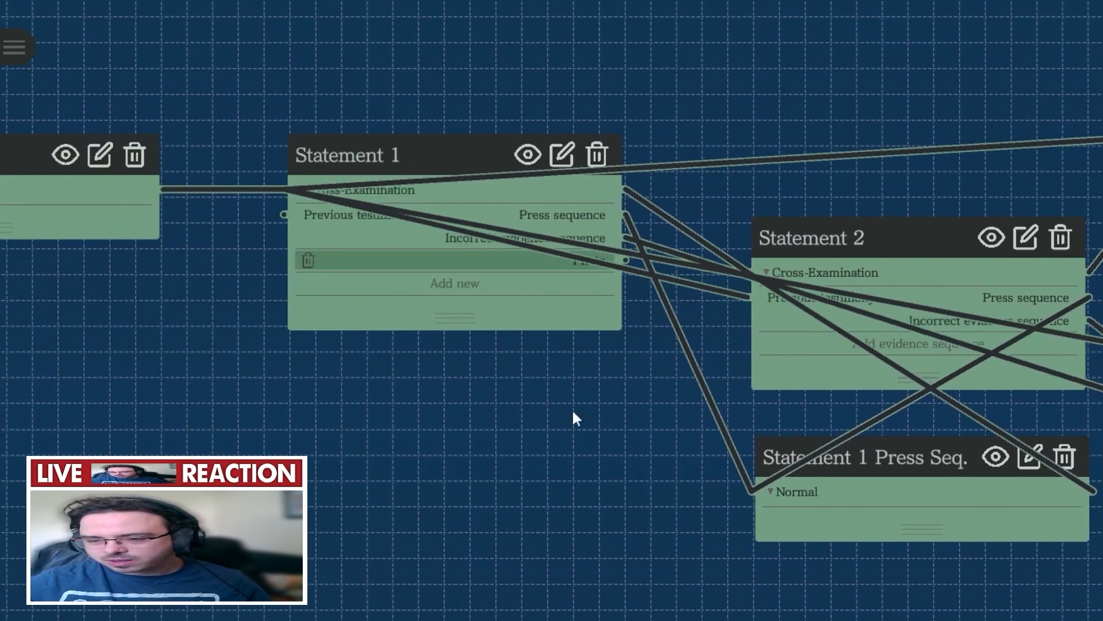
# - Move the Statement 1 node slightly up and left on the canvas, clear of the neighbouring sequences
pyautogui.moveTo(572, 410); pyautogui.dragTo(236, 372)
pyautogui.scroll(-1, 242, 371)
pyautogui.scroll(-2, 245, 377)
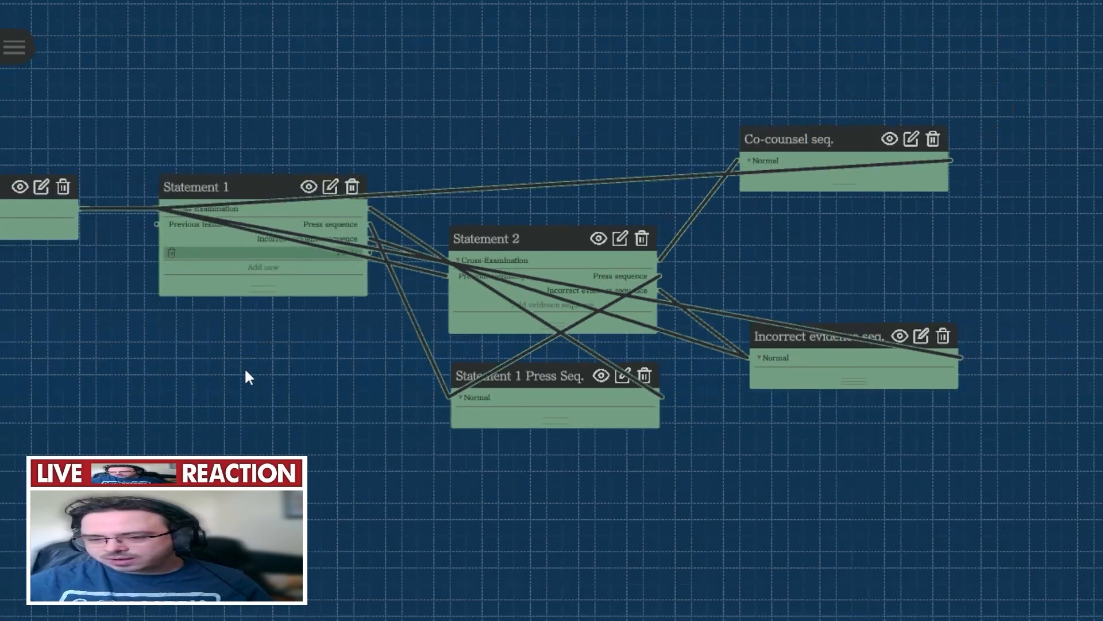
pyautogui.scroll(1, 246, 376)
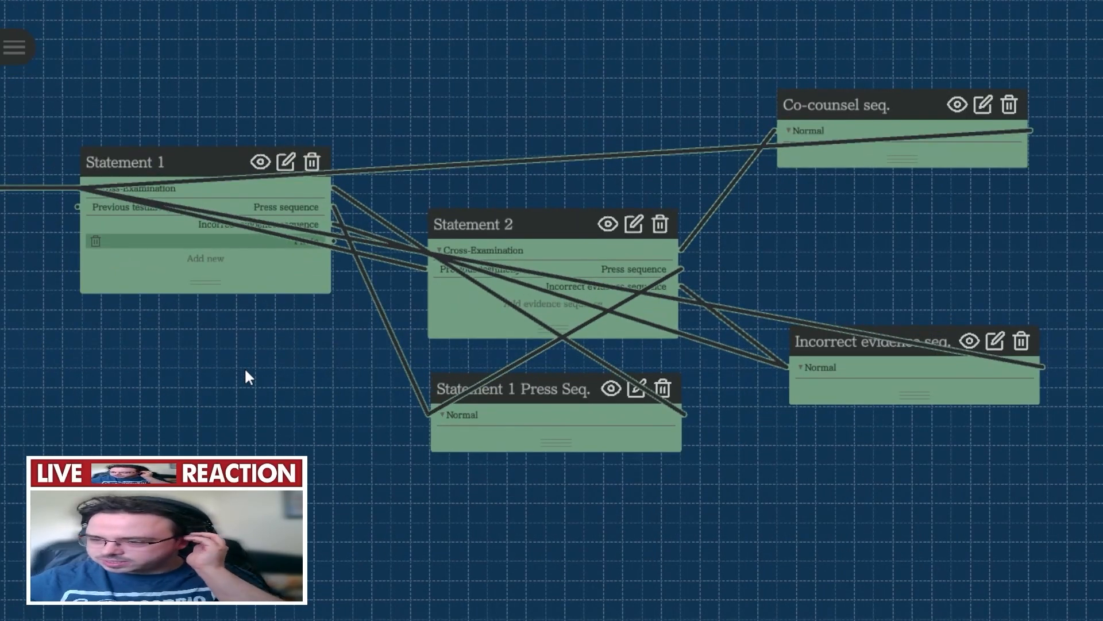
pyautogui.moveTo(244, 371); pyautogui.dragTo(361, 376)
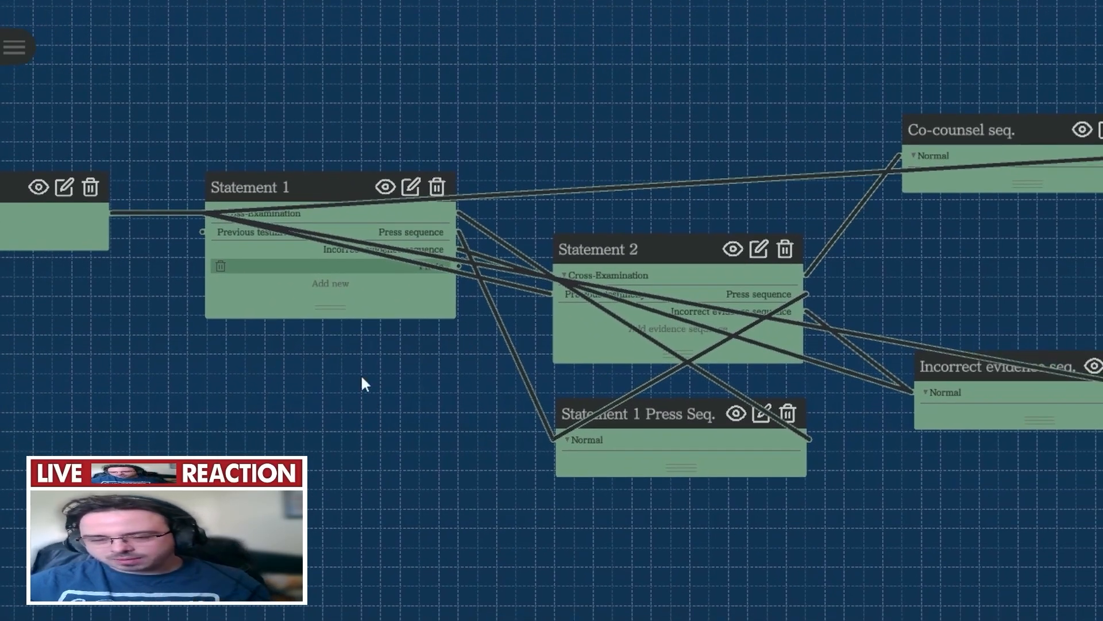
pyautogui.moveTo(326, 311); pyautogui.dragTo(308, 297)
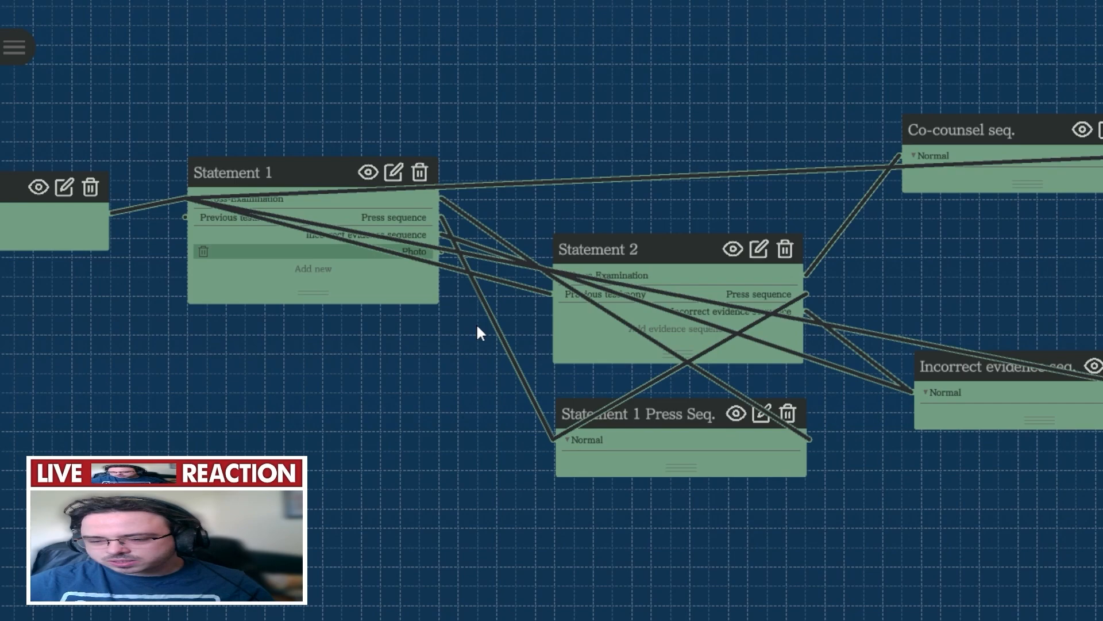
# - Review the dialogue lines in Statement 1 Press Seq. and close the sequence
pyautogui.click(758, 415)
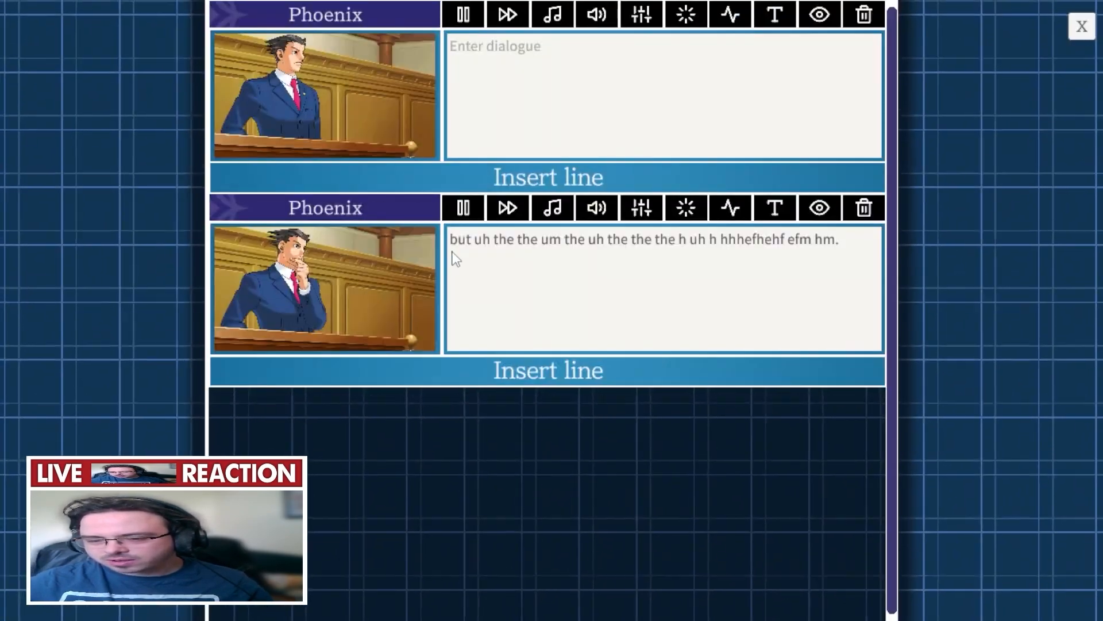
pyautogui.moveTo(846, 243)
pyautogui.mouseDown()
pyautogui.moveTo(528, 244)
pyautogui.moveTo(840, 241)
pyautogui.mouseUp()
pyautogui.click(1082, 26)
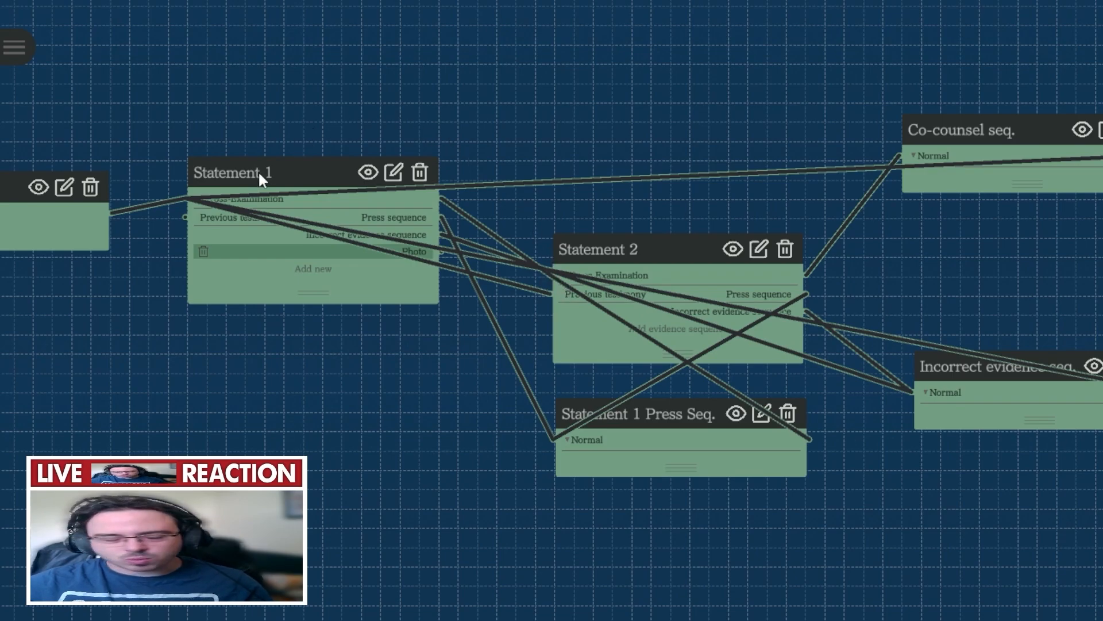
# - Playtest from the sequence before Statement 1, trigger Statement 1's press sequence, and advance through Statement 2 and the co-counsel line
pyautogui.moveTo(911, 239); pyautogui.dragTo(635, 223)
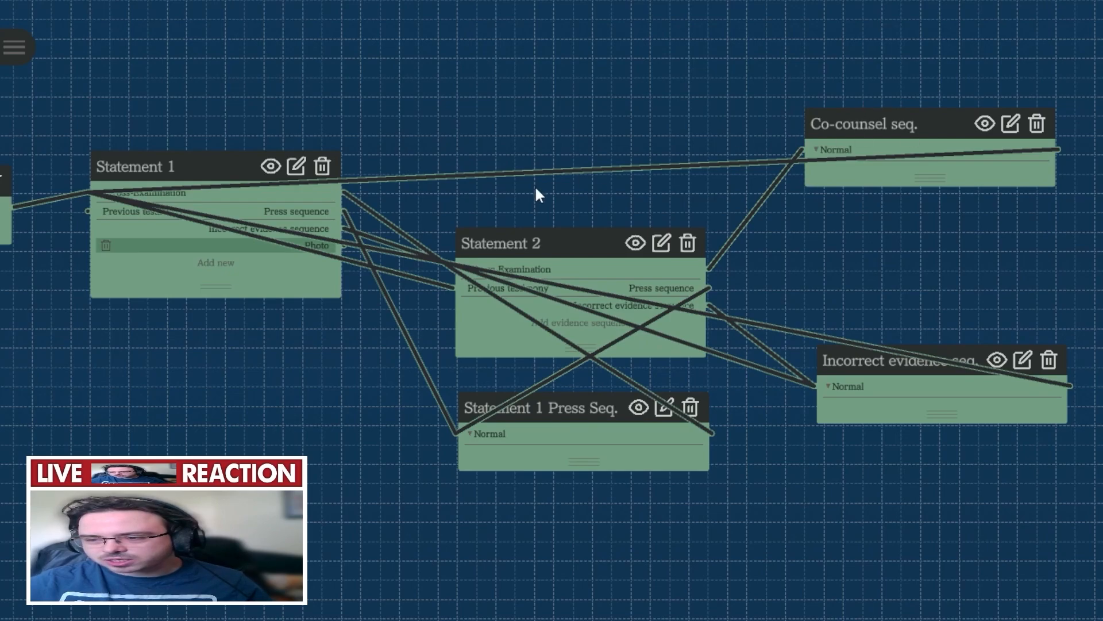
pyautogui.moveTo(525, 229); pyautogui.dragTo(713, 249)
pyautogui.click(148, 200)
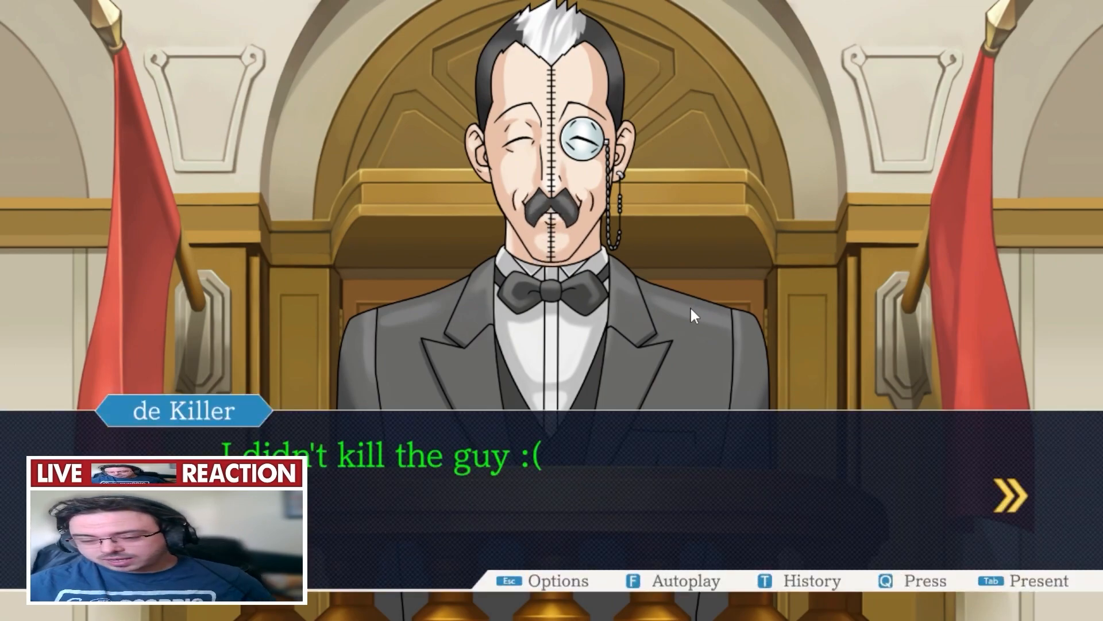
pyautogui.press('q')
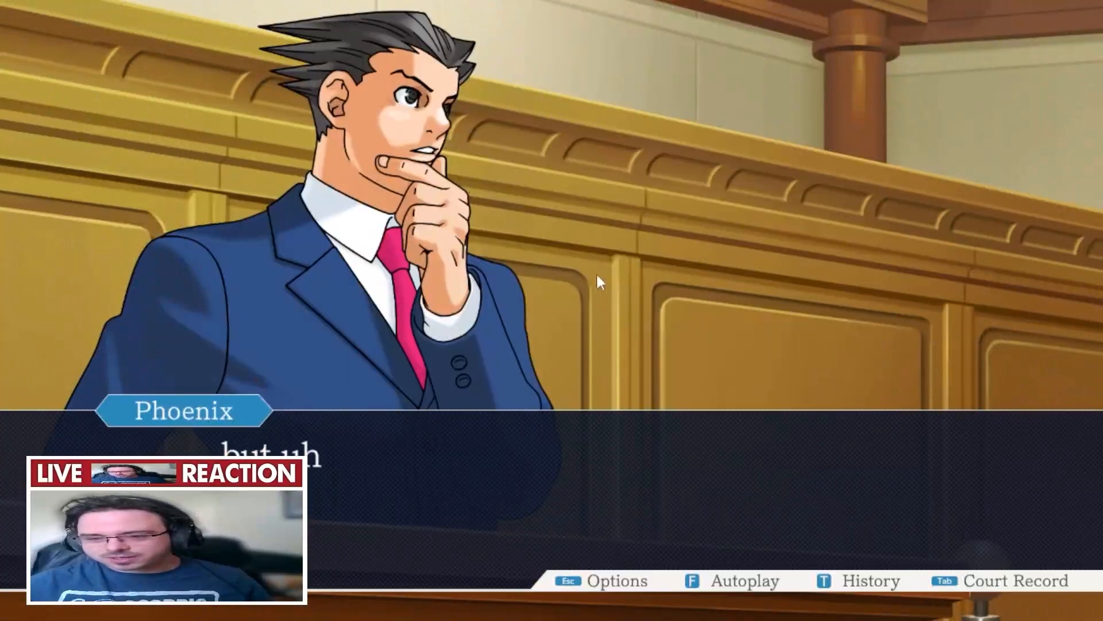
pyautogui.click(671, 270)
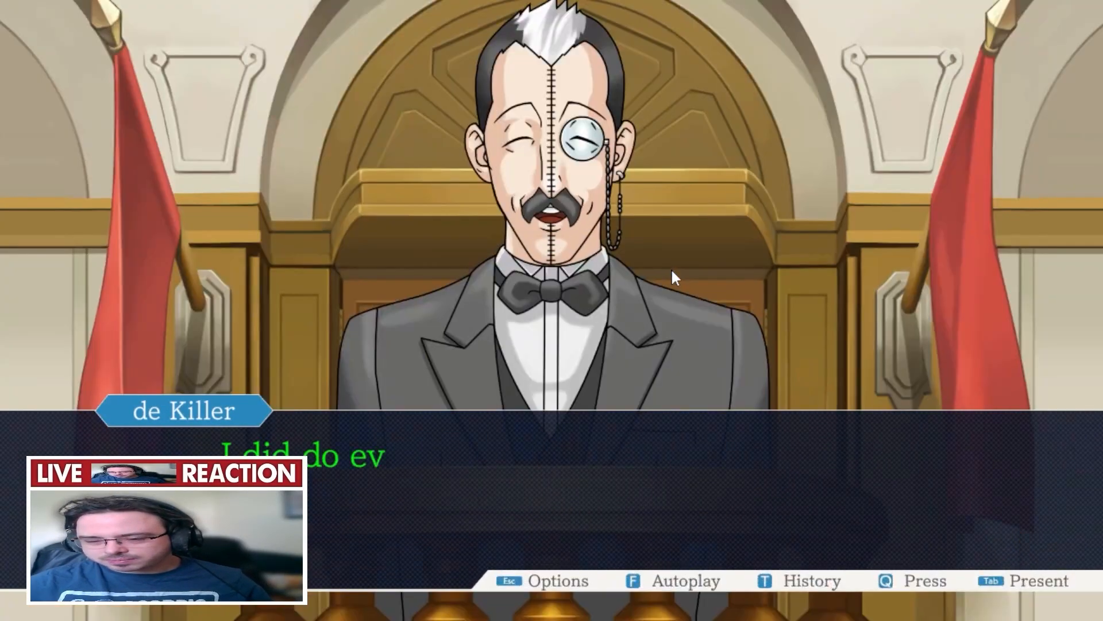
pyautogui.click(800, 269)
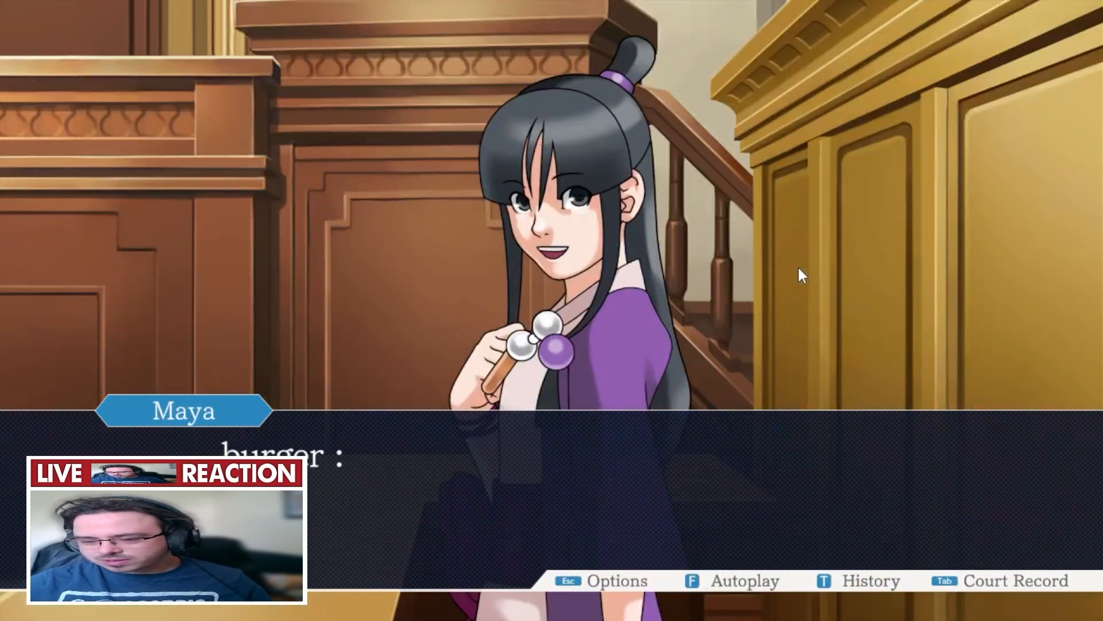
pyautogui.click(799, 269)
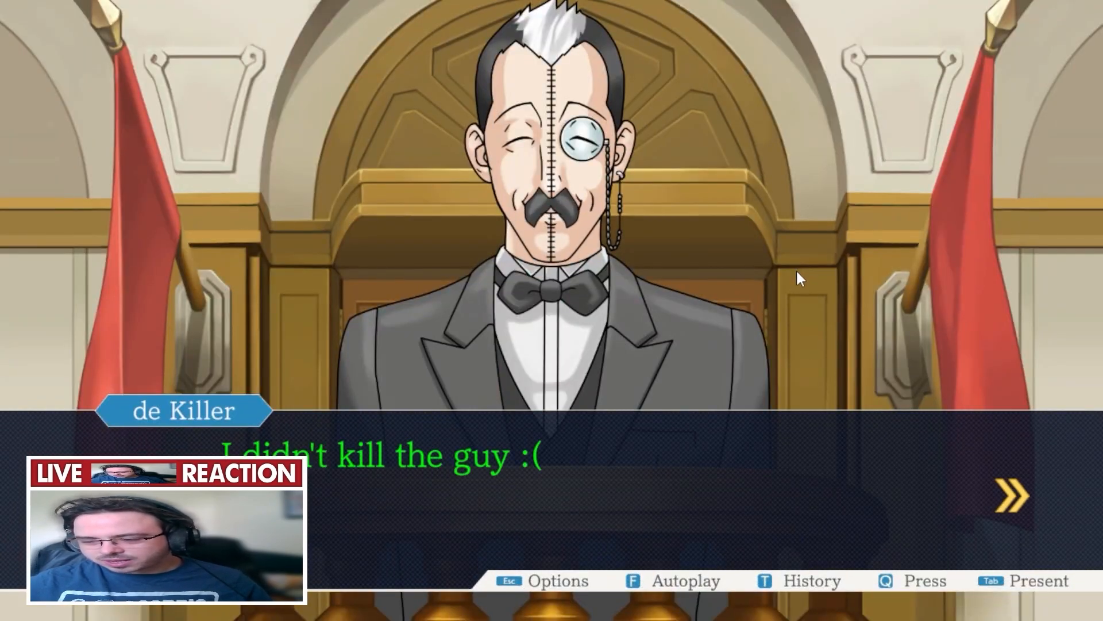
# - Present the Badge against Statement 1 in the playtest, advance through the incorrect-evidence lines, and return to the editor
pyautogui.press('Tab')
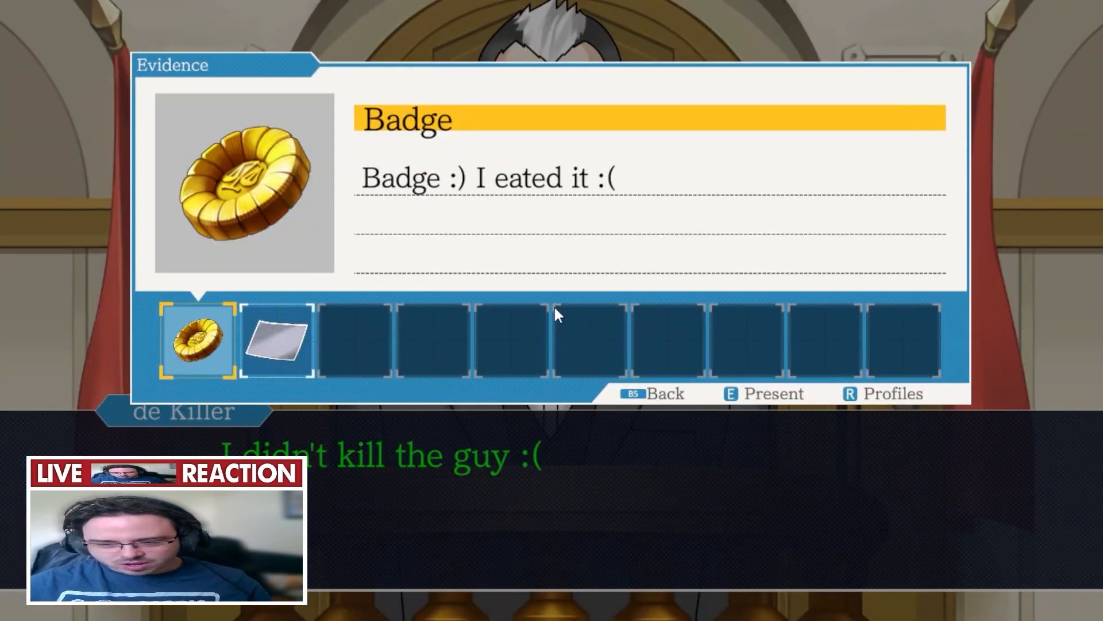
pyautogui.press('e')
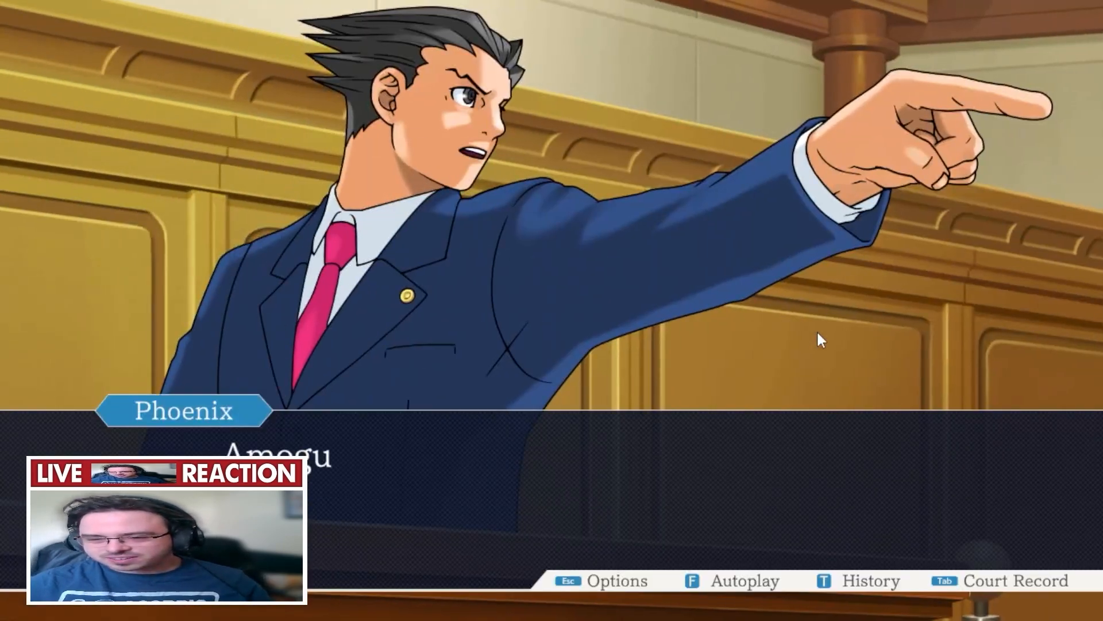
pyautogui.click(814, 332)
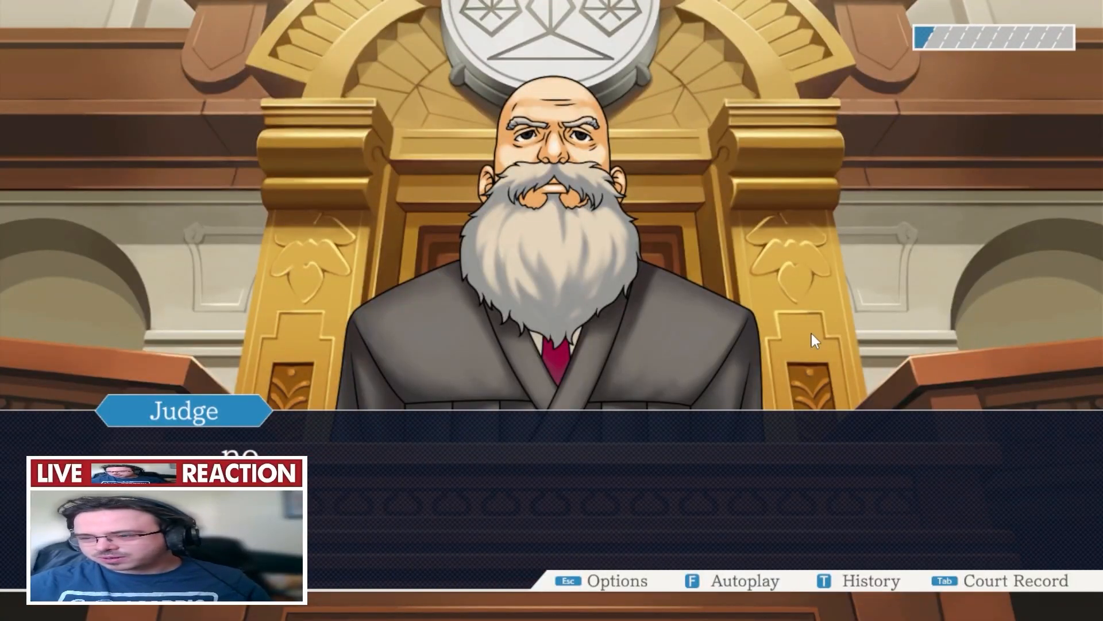
pyautogui.click(807, 333)
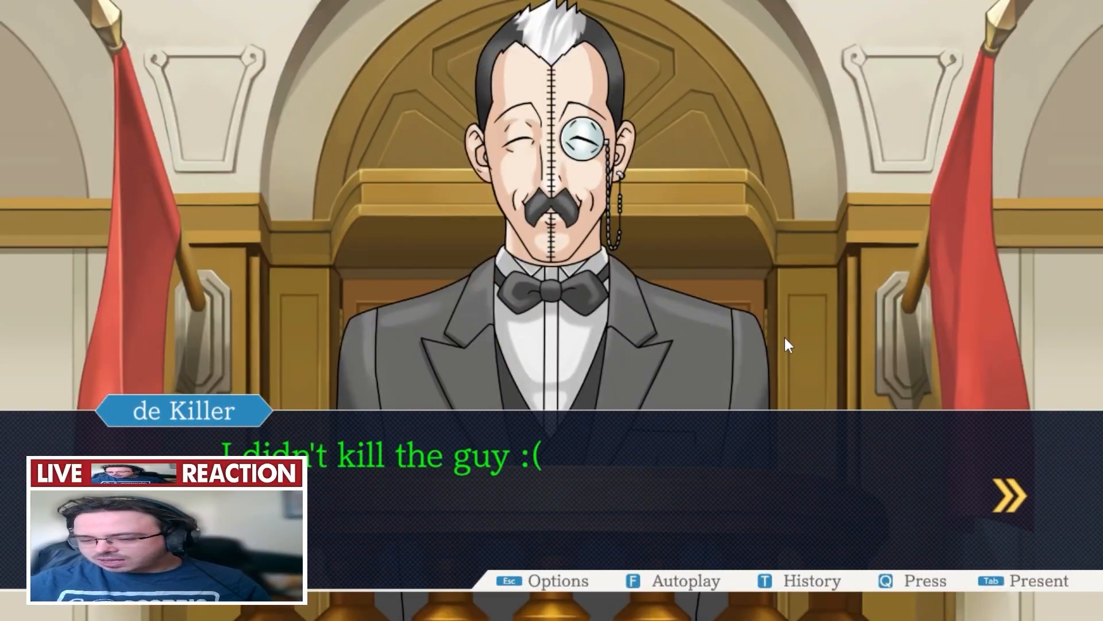
pyautogui.press('Escape')
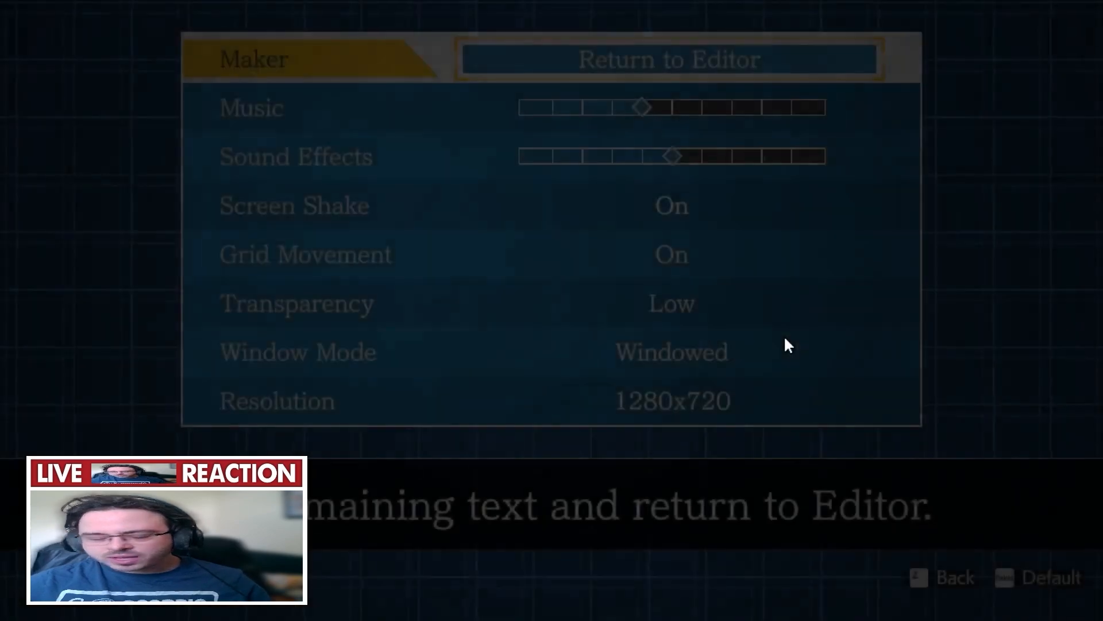
pyautogui.press('Return')
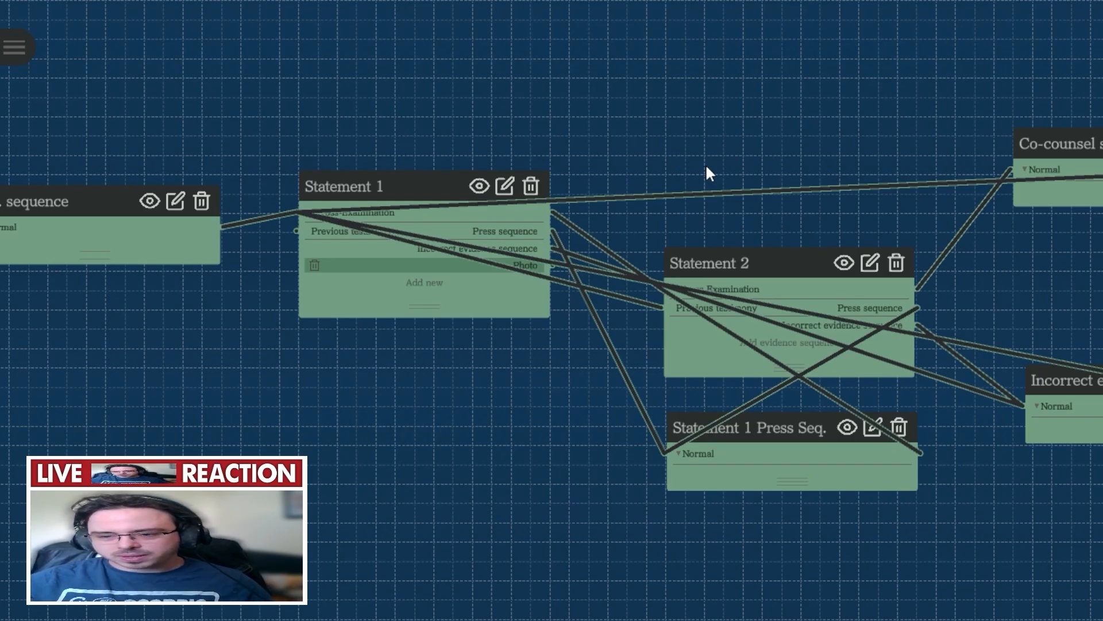
# - Add a sequence named "Present correct evidence" below Statement 1 Press Seq. and connect Statement 1's Photo output to its Normal input
pyautogui.moveTo(706, 166); pyautogui.dragTo(575, 66)
pyautogui.moveTo(423, 168); pyautogui.dragTo(535, 436)
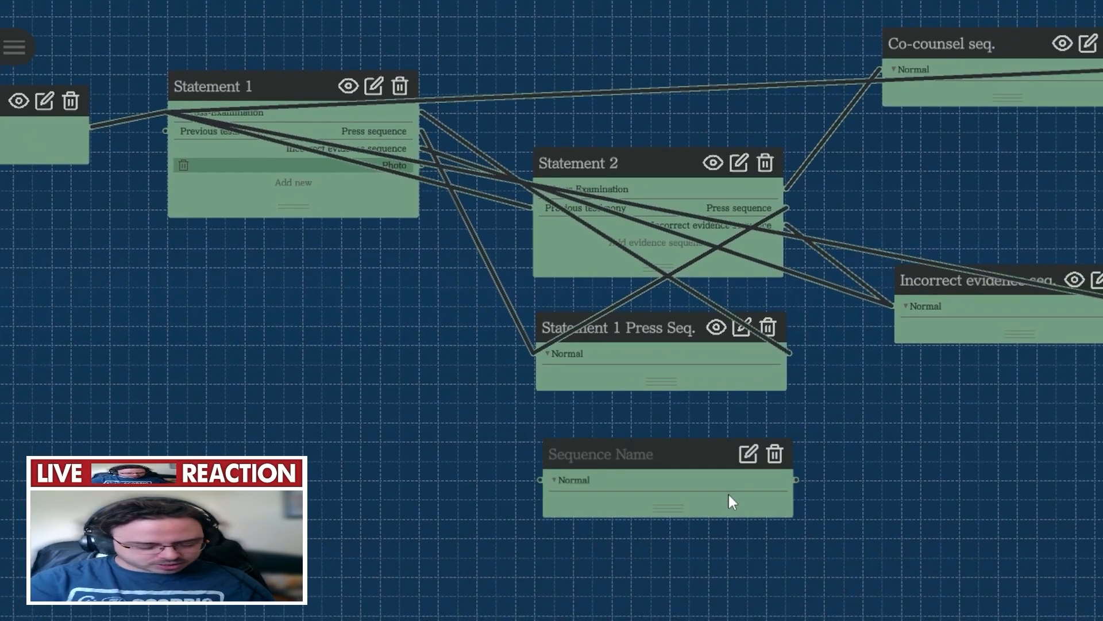
pyautogui.write('Present correct evidence')
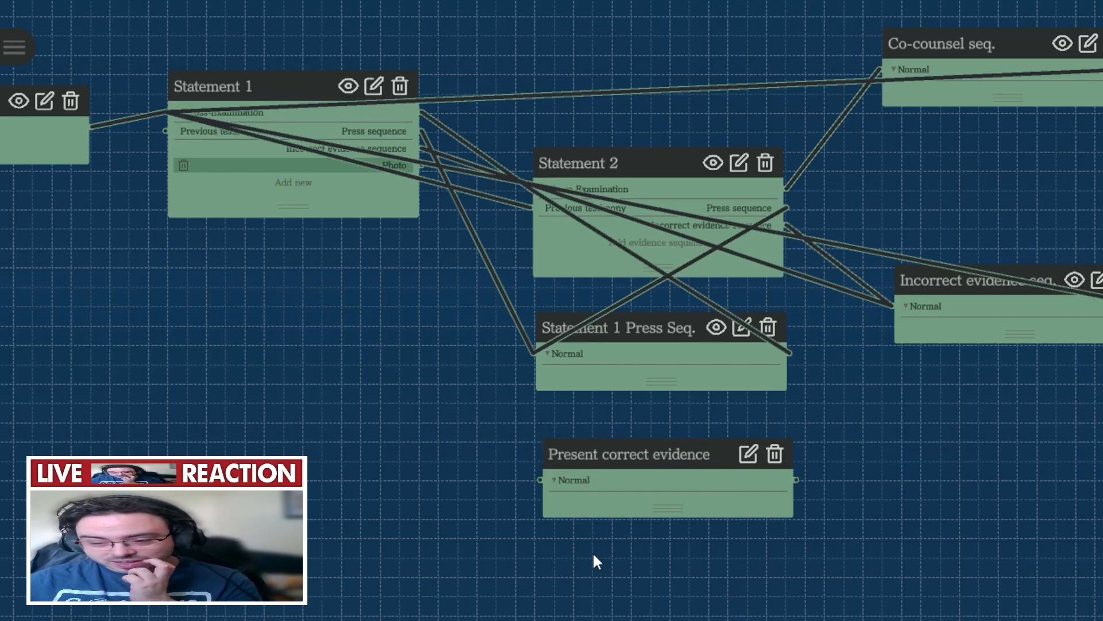
pyautogui.moveTo(641, 515); pyautogui.dragTo(632, 516)
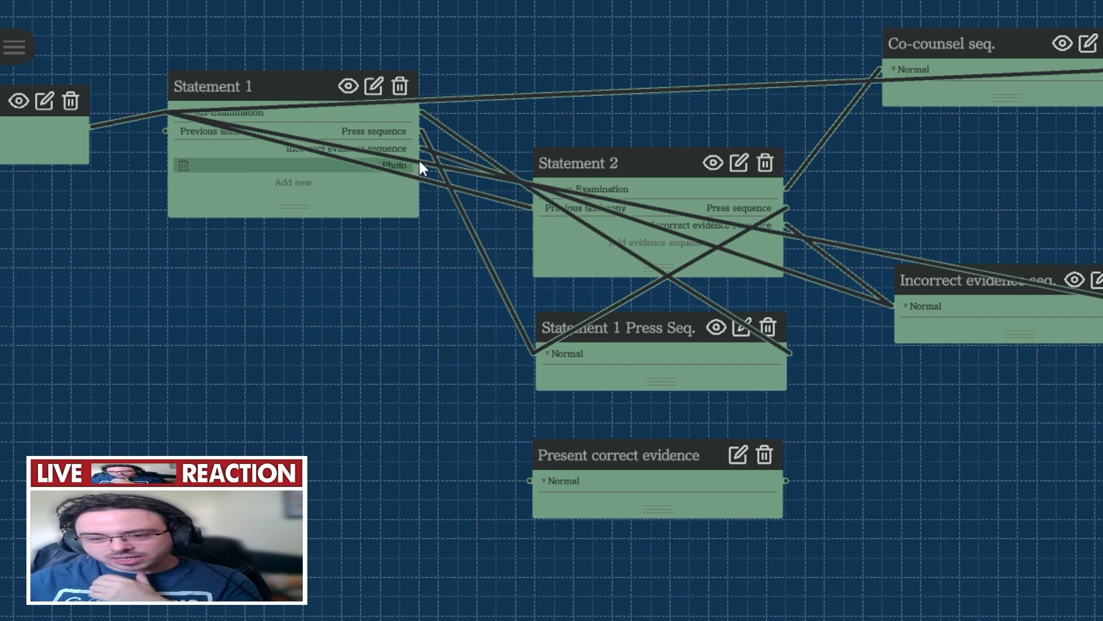
pyautogui.moveTo(422, 163); pyautogui.dragTo(532, 479)
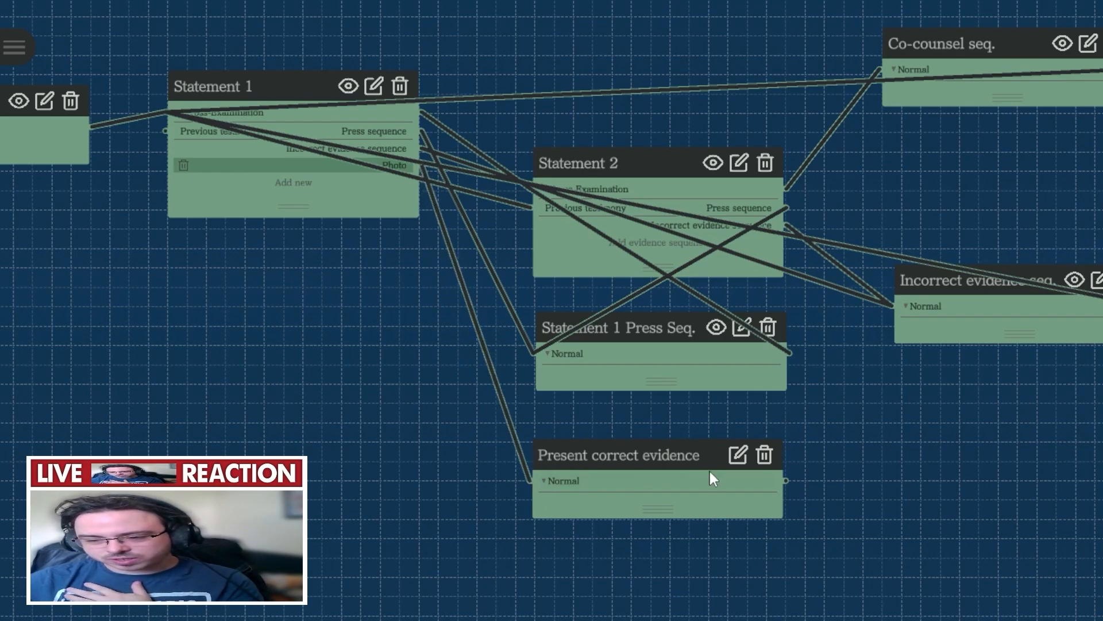
# - Open the Present correct evidence sequence for editing and set its first line's character to de Killer
pyautogui.click(737, 455)
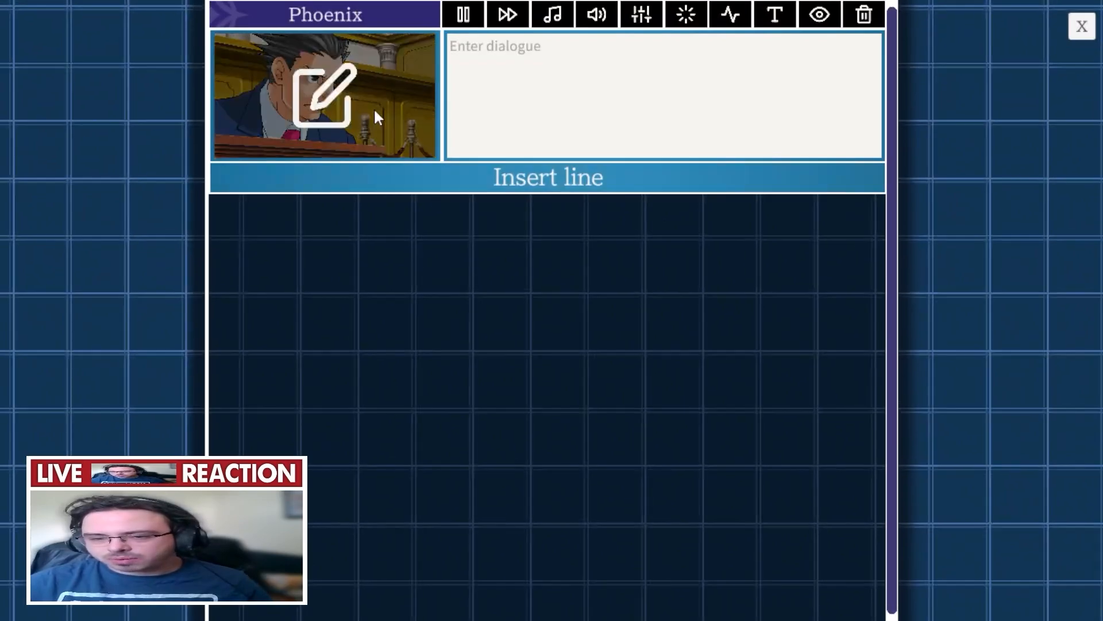
pyautogui.click(374, 112)
pyautogui.click(366, 198)
pyautogui.scroll(-3, 291, 330)
pyautogui.scroll(3, 292, 330)
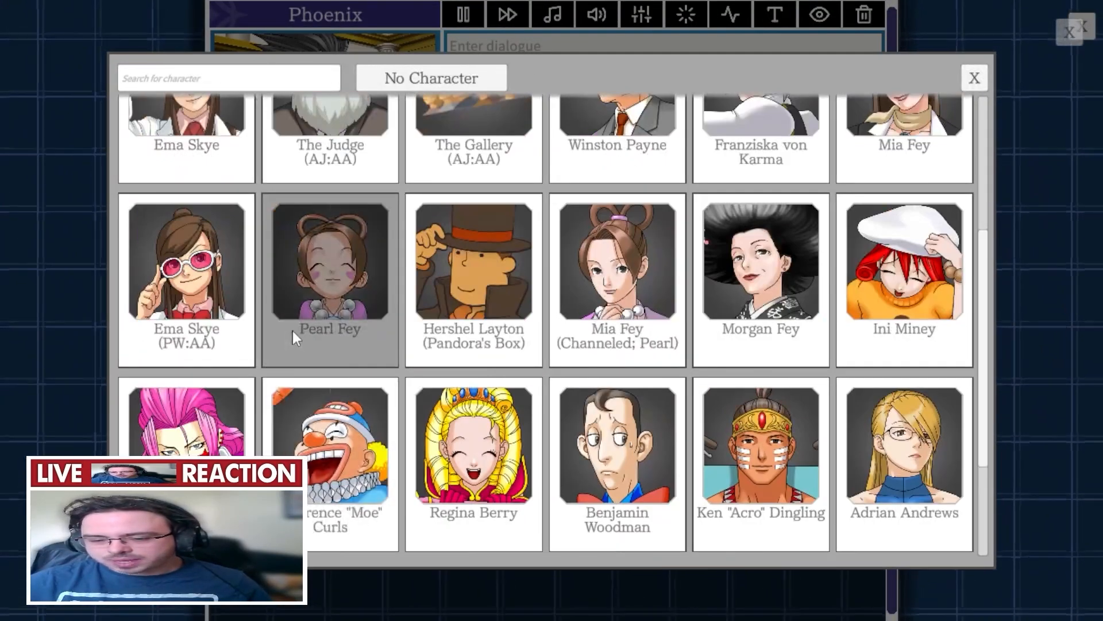
pyautogui.scroll(-3, 292, 329)
pyautogui.click(377, 426)
# - Set the line's background to Courtroom (AJ:AA) with a 50-50% horizontal pan, apply it and close the line settings
pyautogui.click(458, 187)
pyautogui.scroll(5, 475, 215)
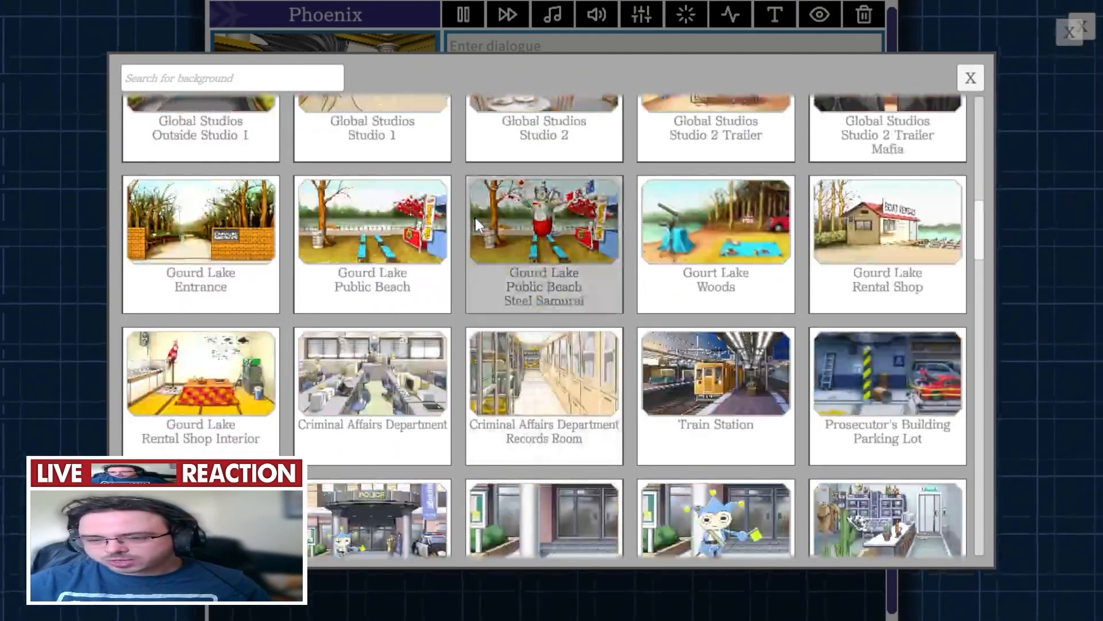
pyautogui.scroll(10, 474, 215)
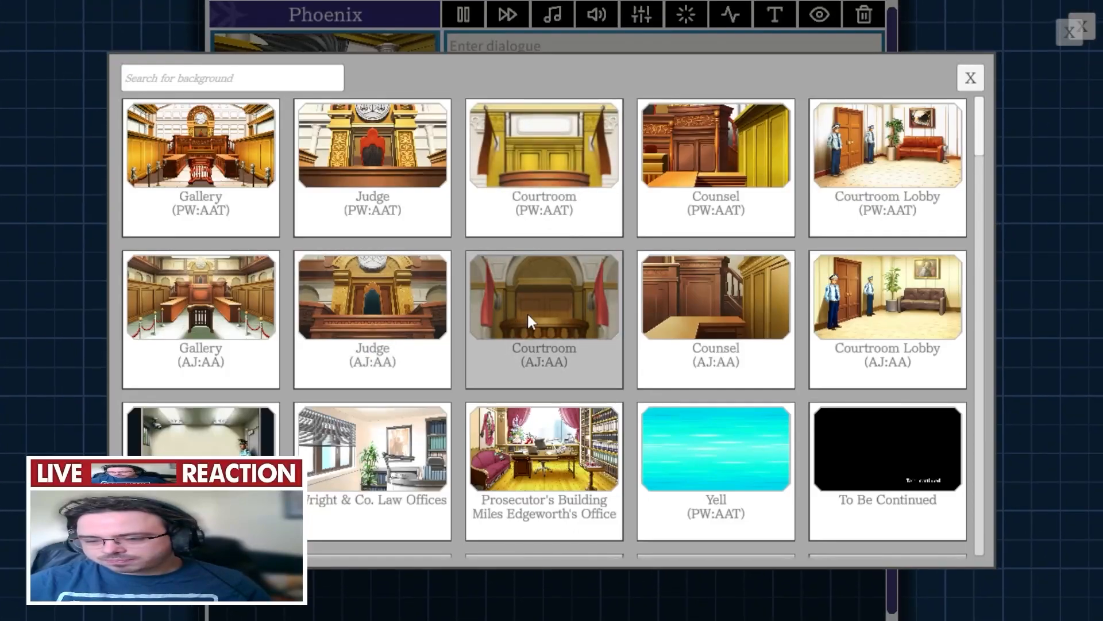
pyautogui.click(528, 274)
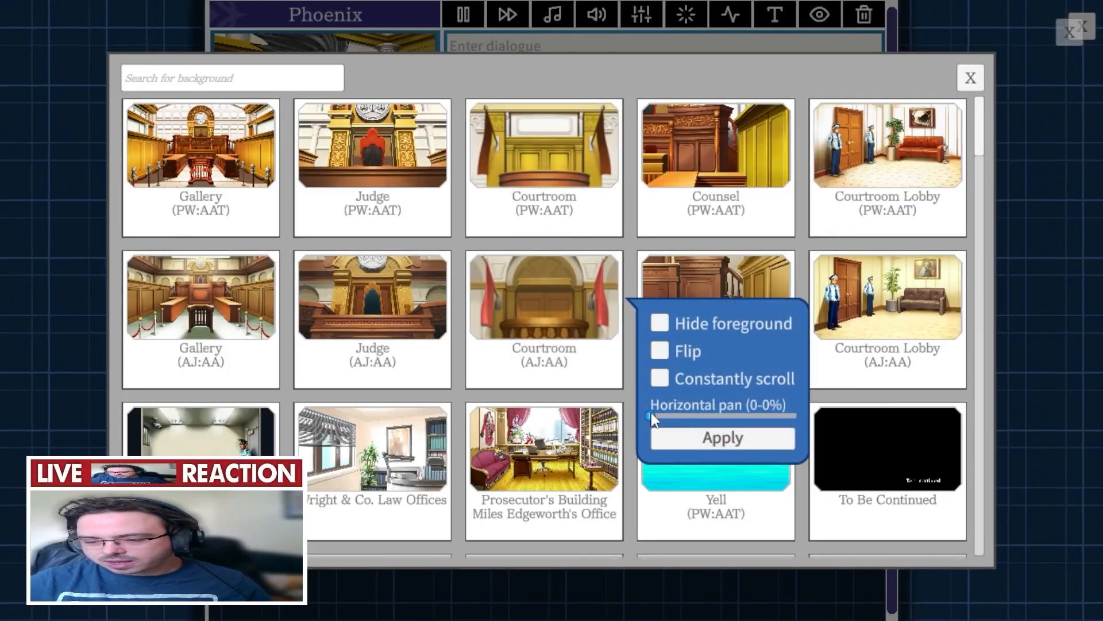
pyautogui.moveTo(651, 415); pyautogui.dragTo(732, 416)
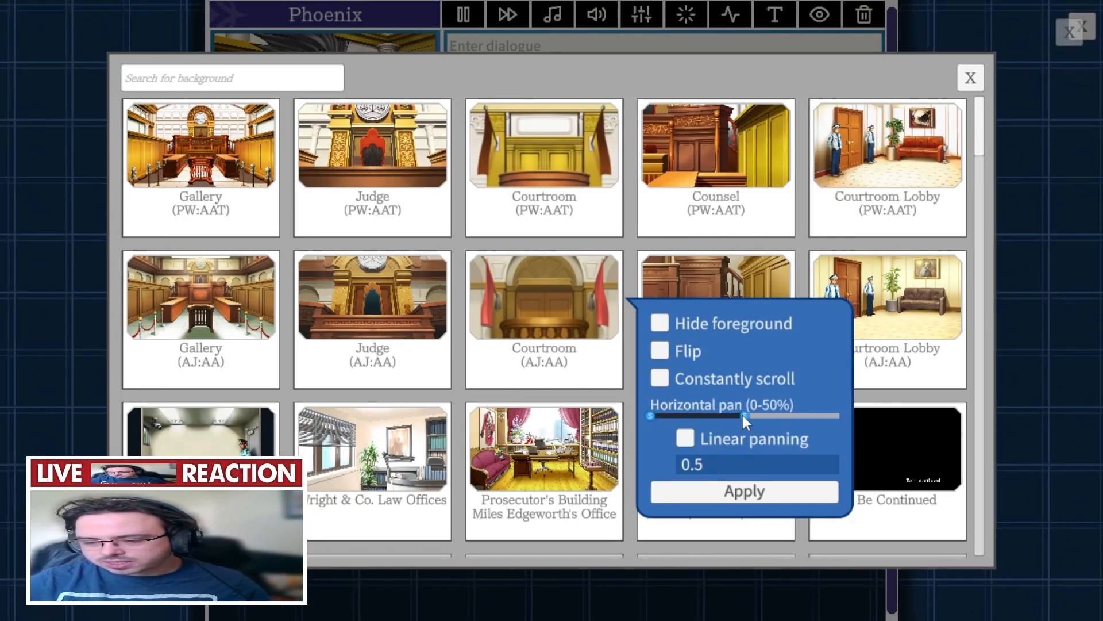
pyautogui.moveTo(660, 413); pyautogui.dragTo(744, 416)
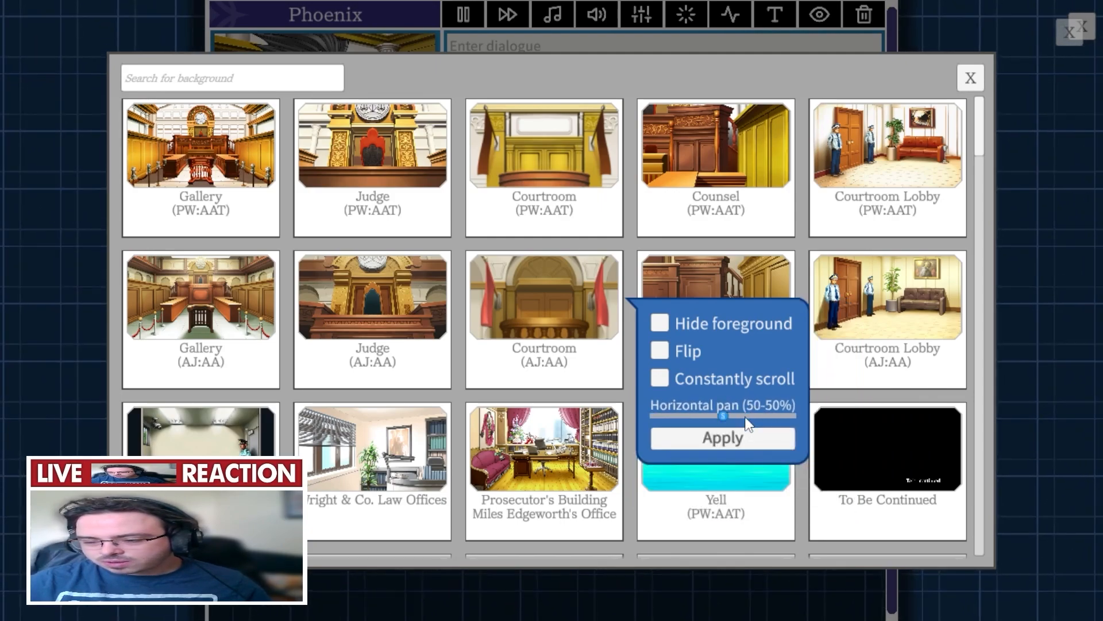
pyautogui.click(742, 435)
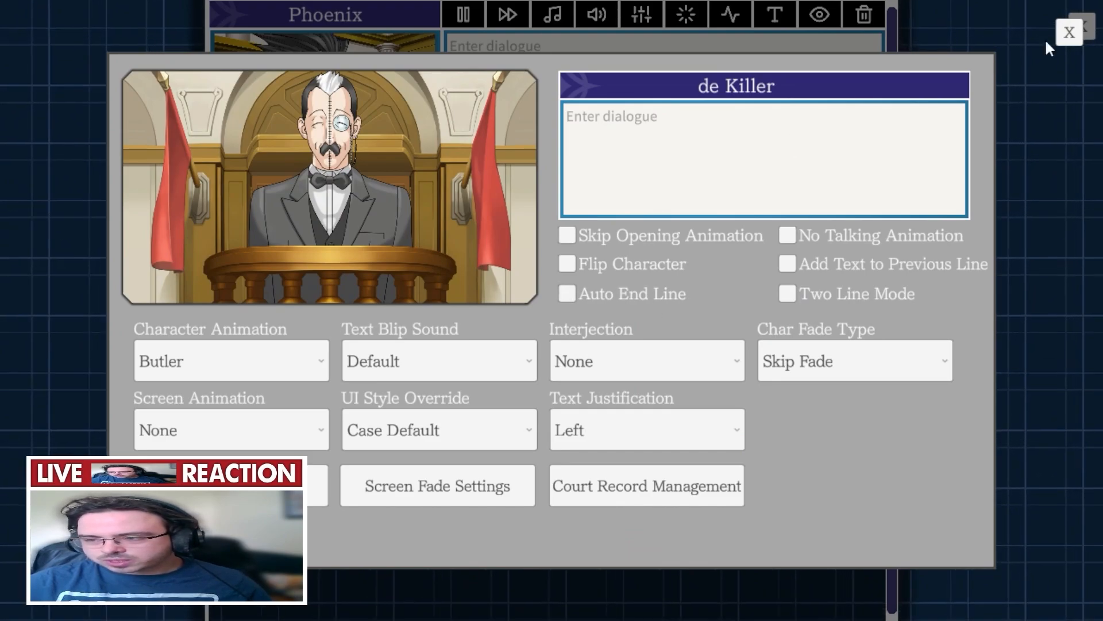
pyautogui.click(1069, 32)
# - Add a music stop command to de Killer's line
pyautogui.click(552, 14)
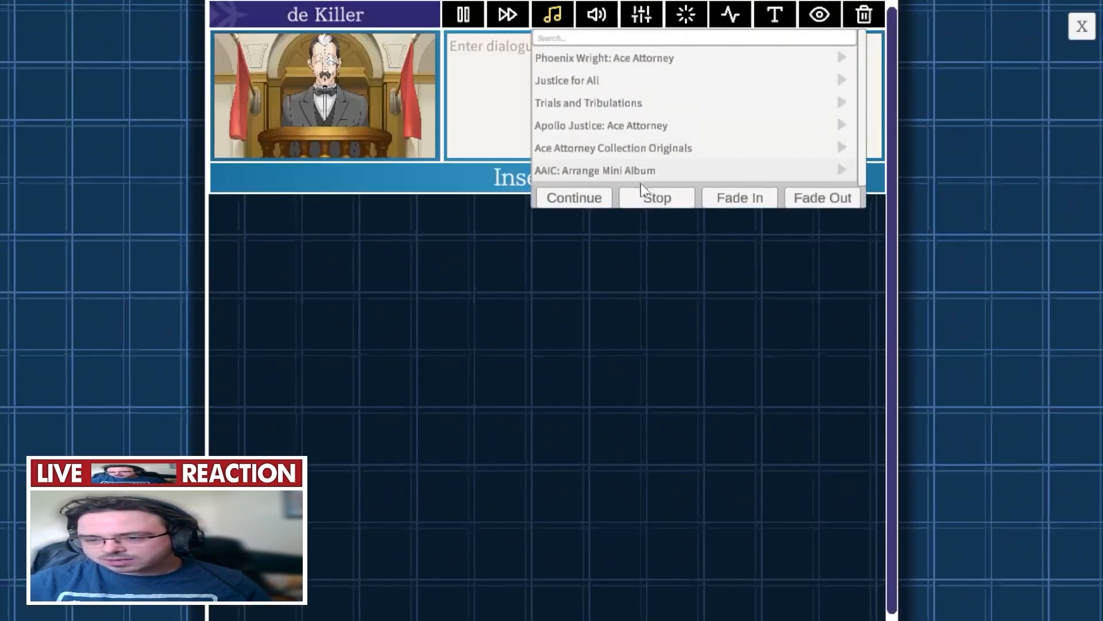
pyautogui.click(655, 173)
pyautogui.click(361, 90)
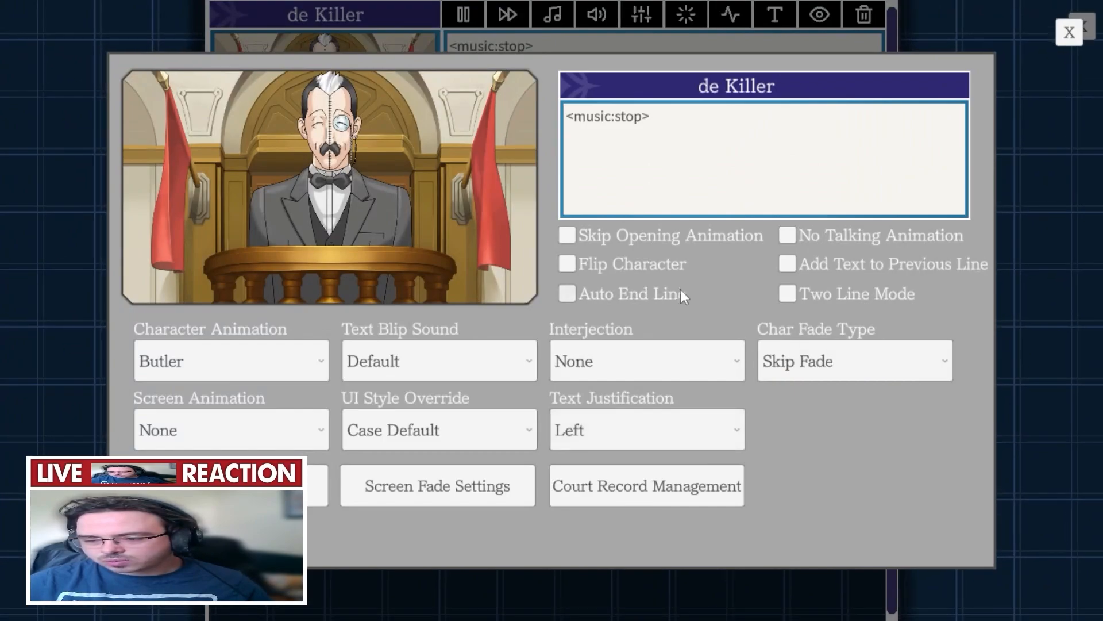
pyautogui.click(1063, 43)
# - Enable Auto End Line on de Killer's line and insert a second line with Phoenix Wright as its character
pyautogui.click(646, 173)
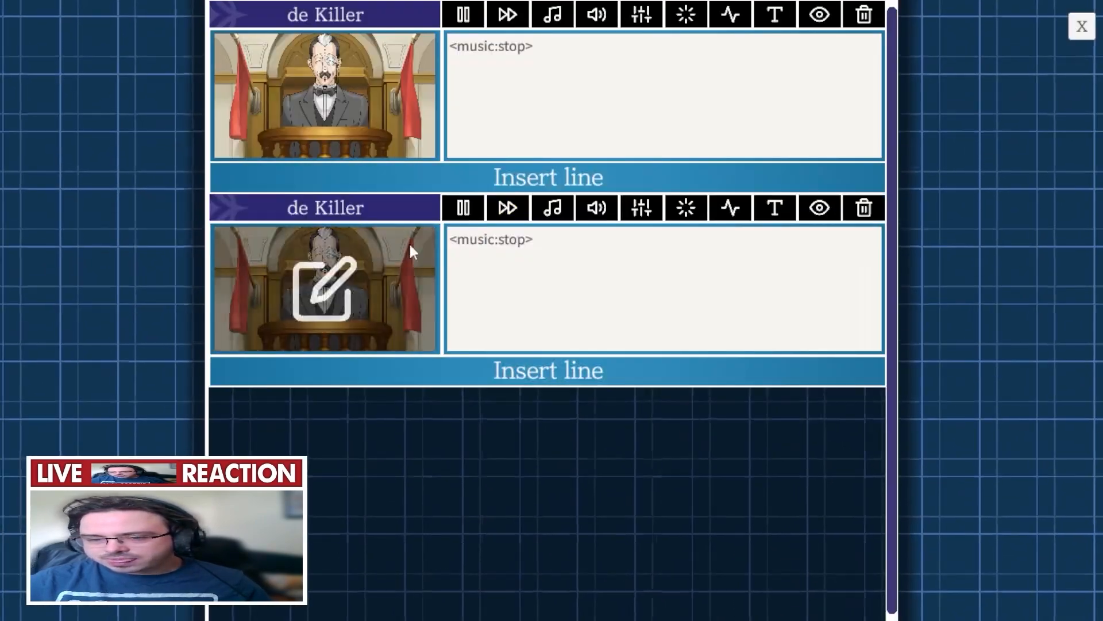
pyautogui.click(387, 261)
pyautogui.moveTo(343, 250)
pyautogui.click(336, 192)
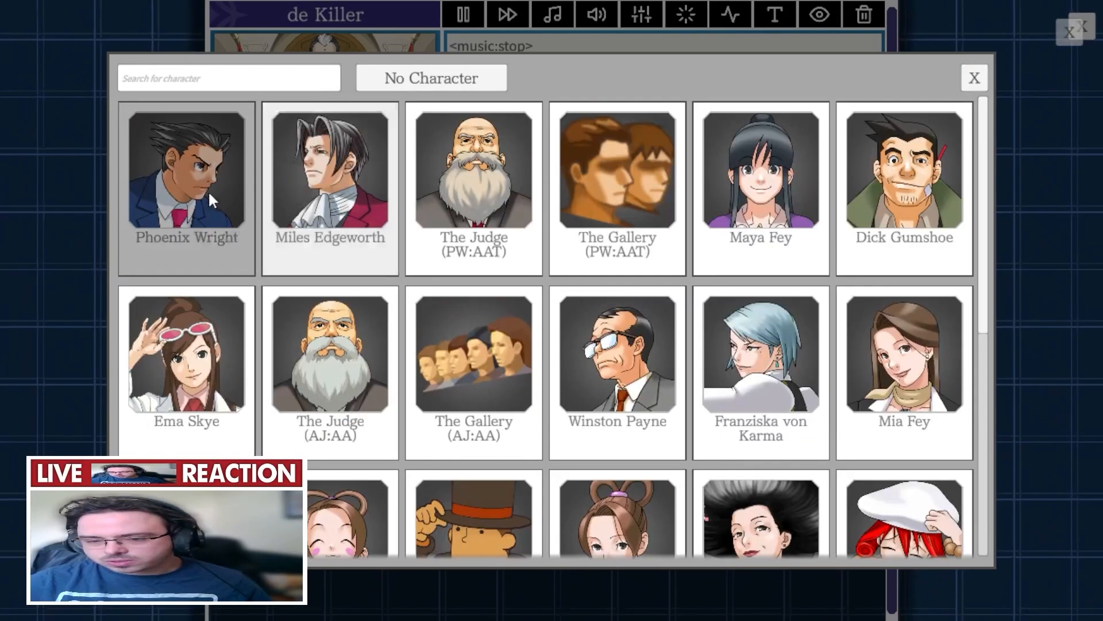
pyautogui.click(210, 199)
# - Set the Phoenix line's background to Courtroom (AJ:AA), panned to the defence bench, and apply it
pyautogui.click(458, 184)
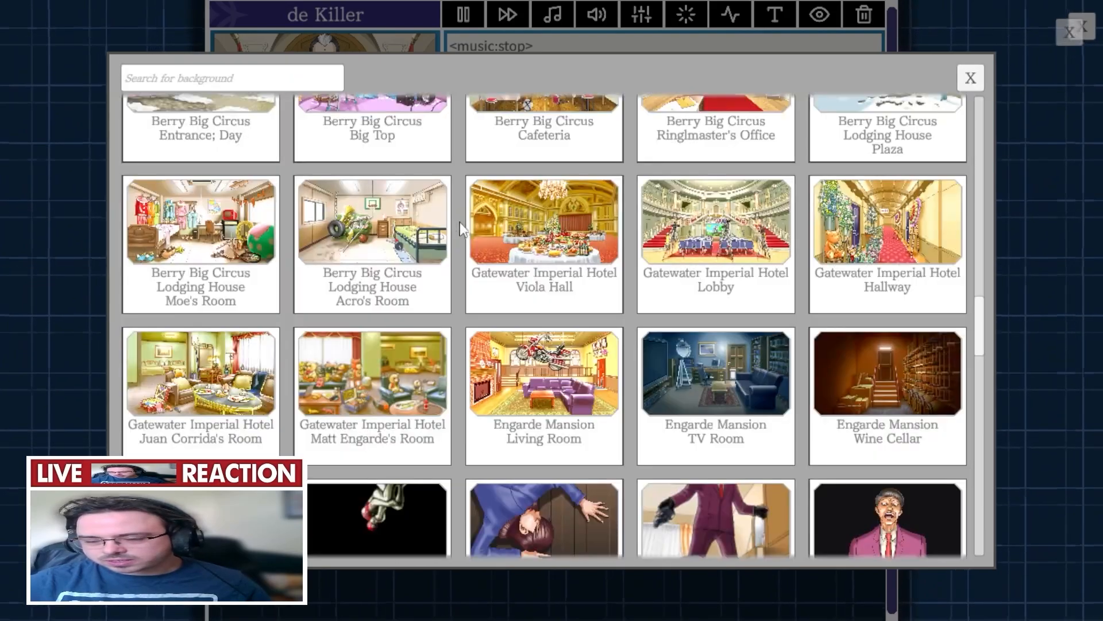
pyautogui.scroll(10, 549, 316)
pyautogui.click(586, 290)
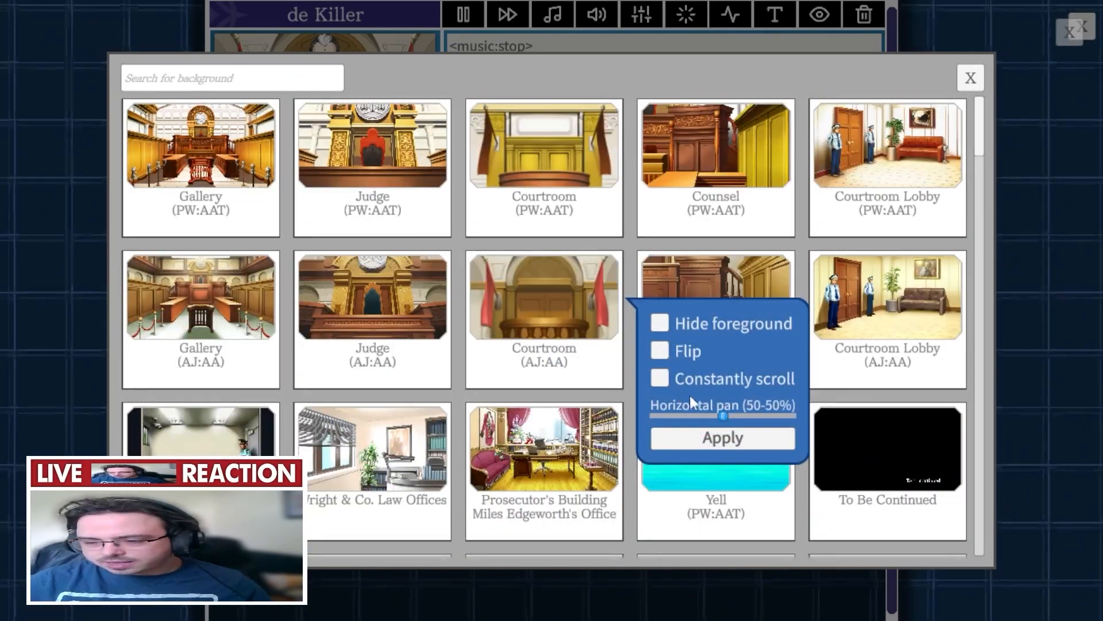
pyautogui.click(714, 490)
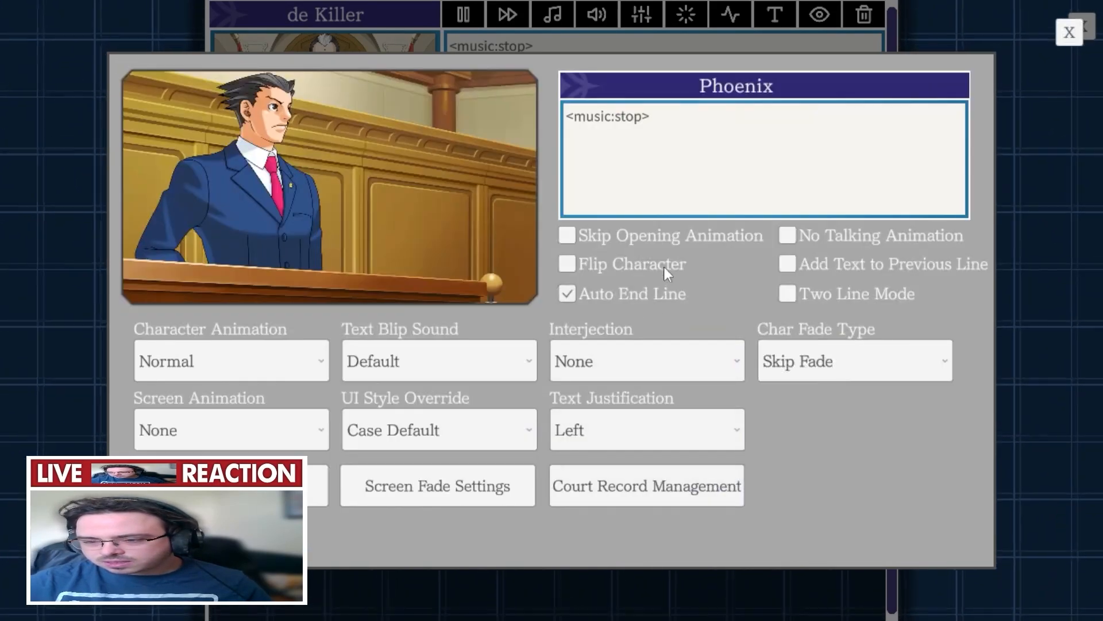
# - Give Phoenix's line the Objection! interjection, replace its text with "Amogus?" and close the line settings
pyautogui.tripleClick(685, 140)
pyautogui.click(670, 364)
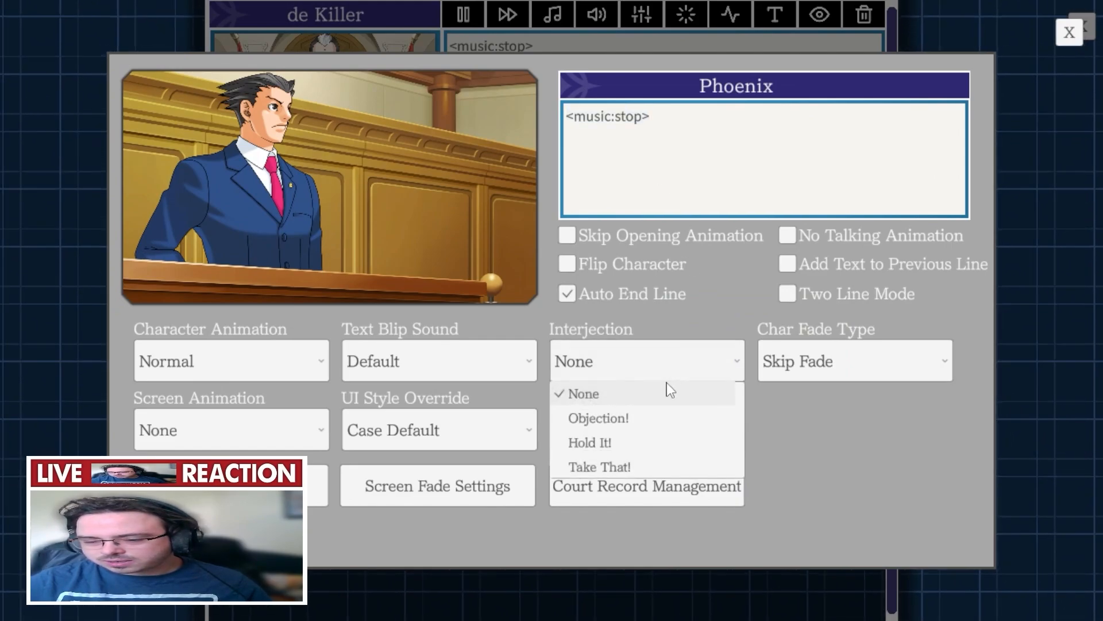
pyautogui.click(670, 416)
pyautogui.click(692, 139)
pyautogui.write('Amogu')
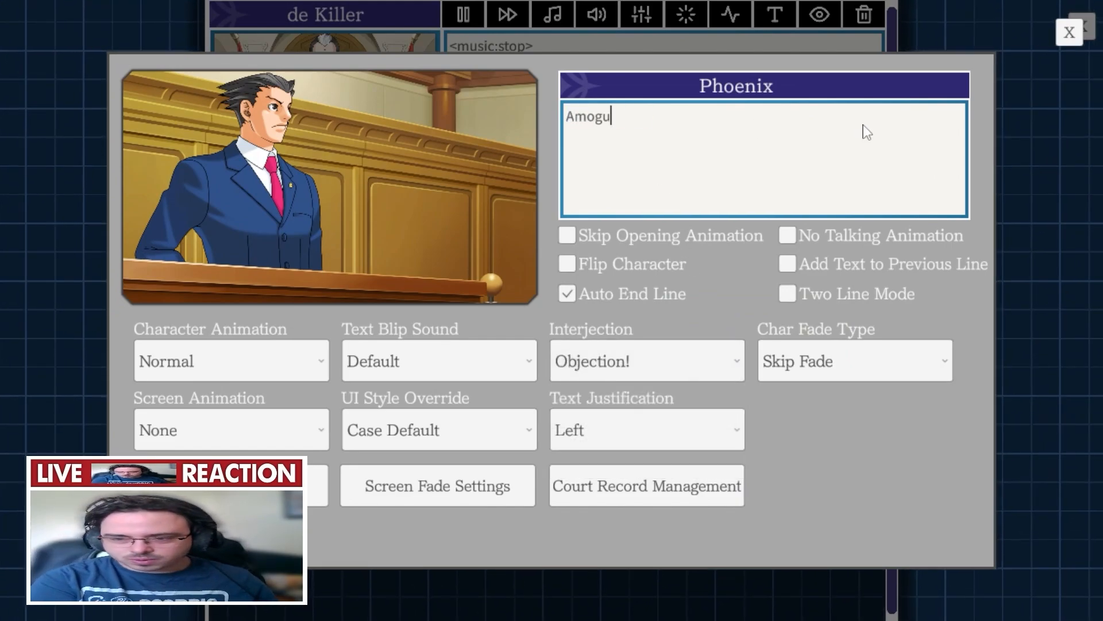
pyautogui.write('s?')
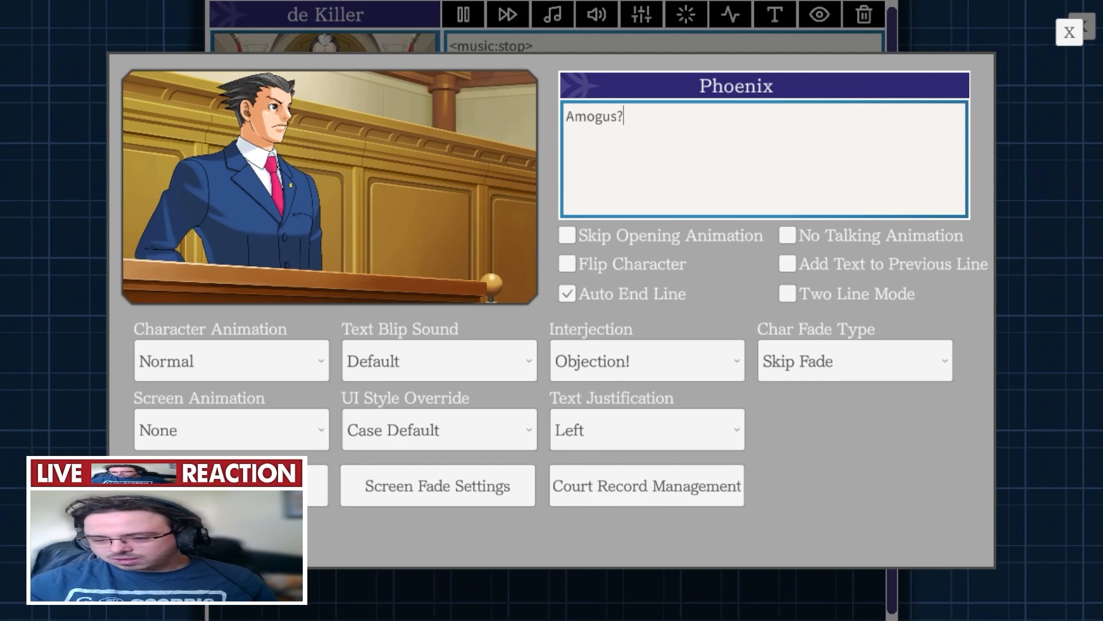
pyautogui.click(1067, 33)
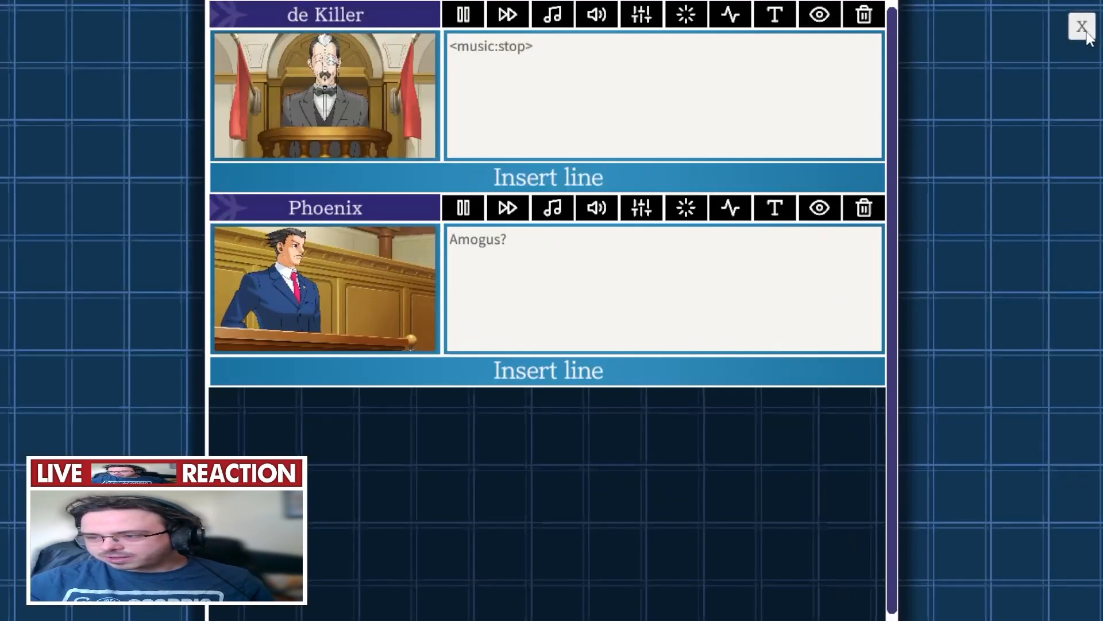
# - Insert a third line after Phoenix's line and set its background to Judge (AJ:AA)
pyautogui.click(517, 369)
pyautogui.click(370, 431)
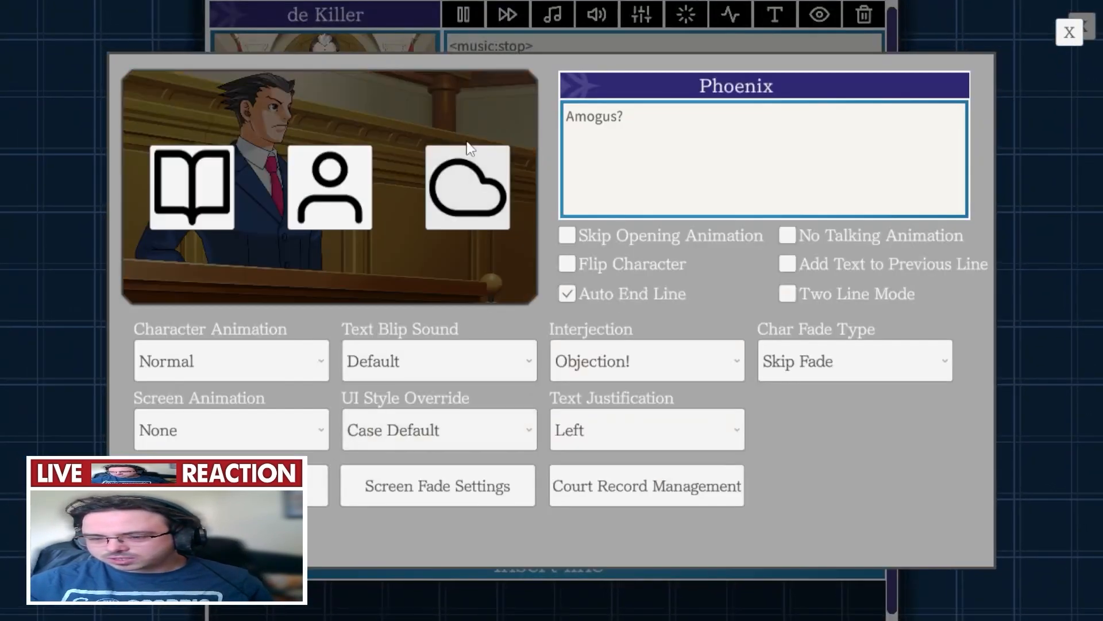
pyautogui.click(1064, 35)
pyautogui.click(391, 451)
pyautogui.click(501, 291)
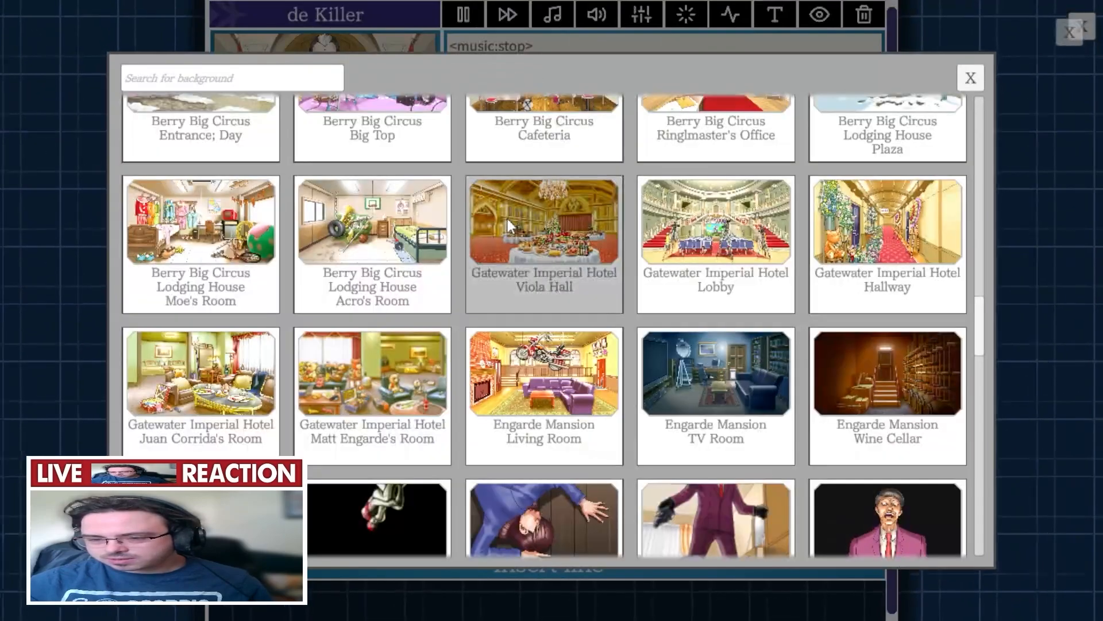
pyautogui.scroll(15, 460, 247)
pyautogui.click(421, 276)
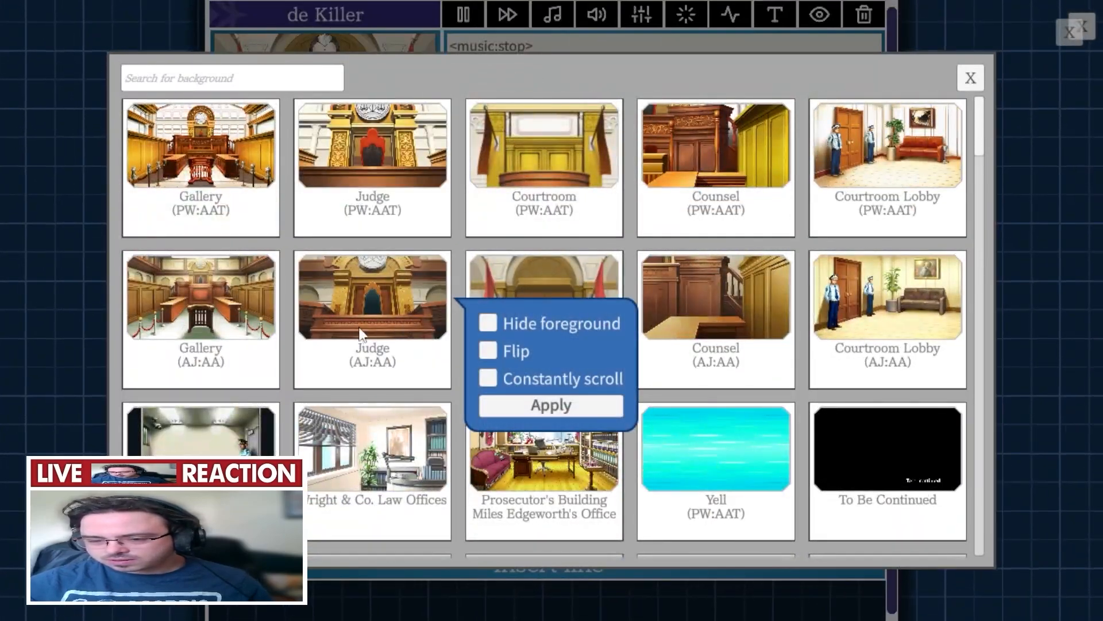
pyautogui.click(499, 401)
# - Set the third line's character to the Judge and replace its dialogue with "Yes :)"
pyautogui.click(244, 374)
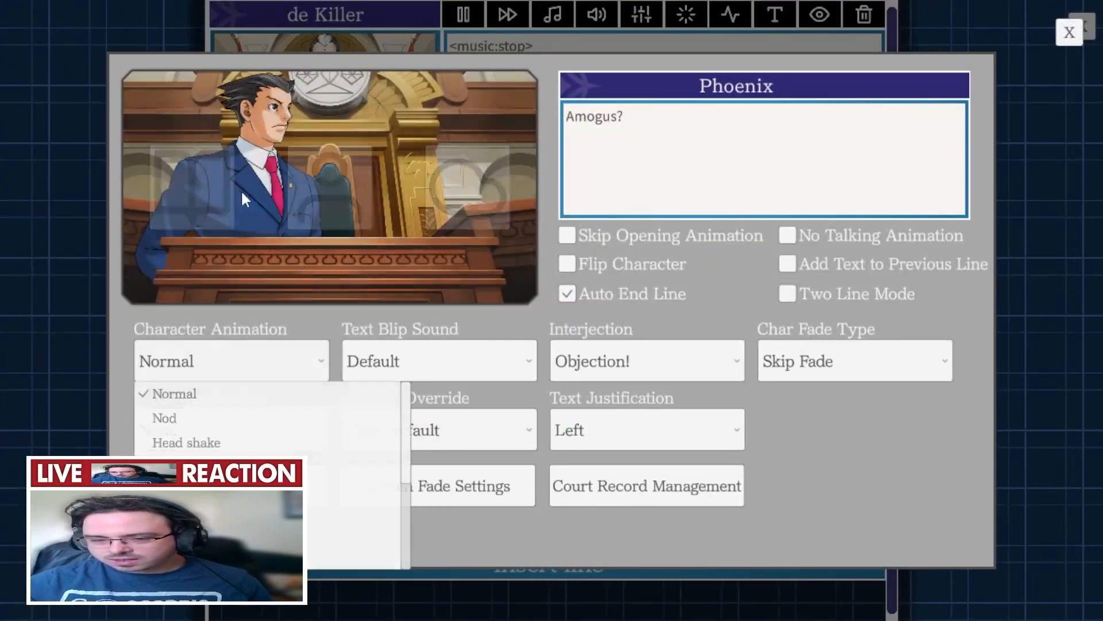
pyautogui.click(240, 190)
pyautogui.click(337, 208)
pyautogui.click(712, 172)
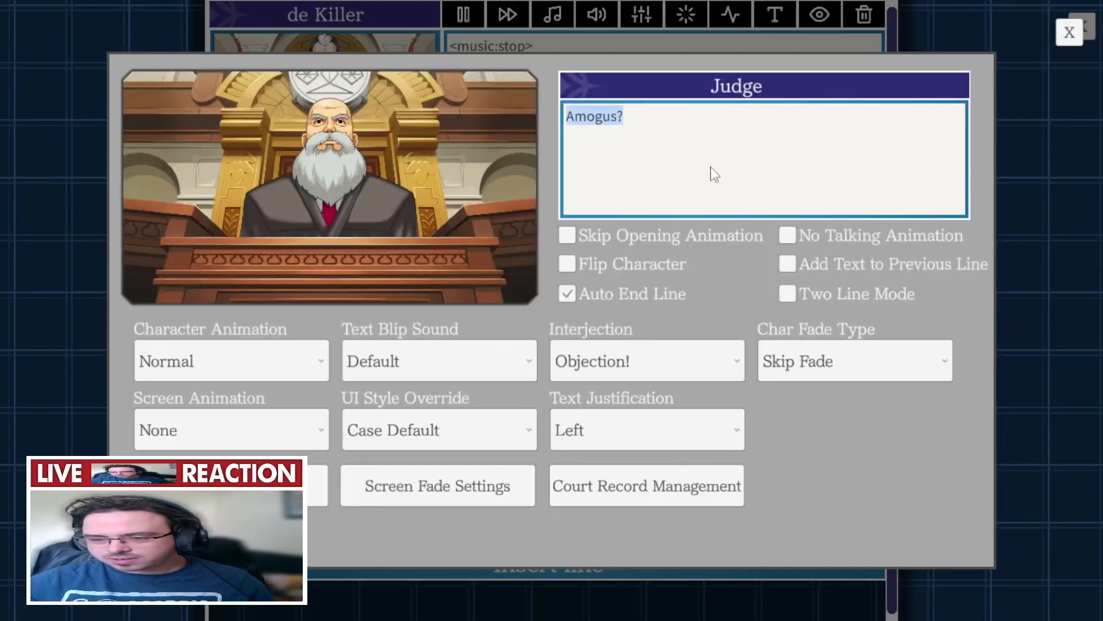
pyautogui.write('Yes :')
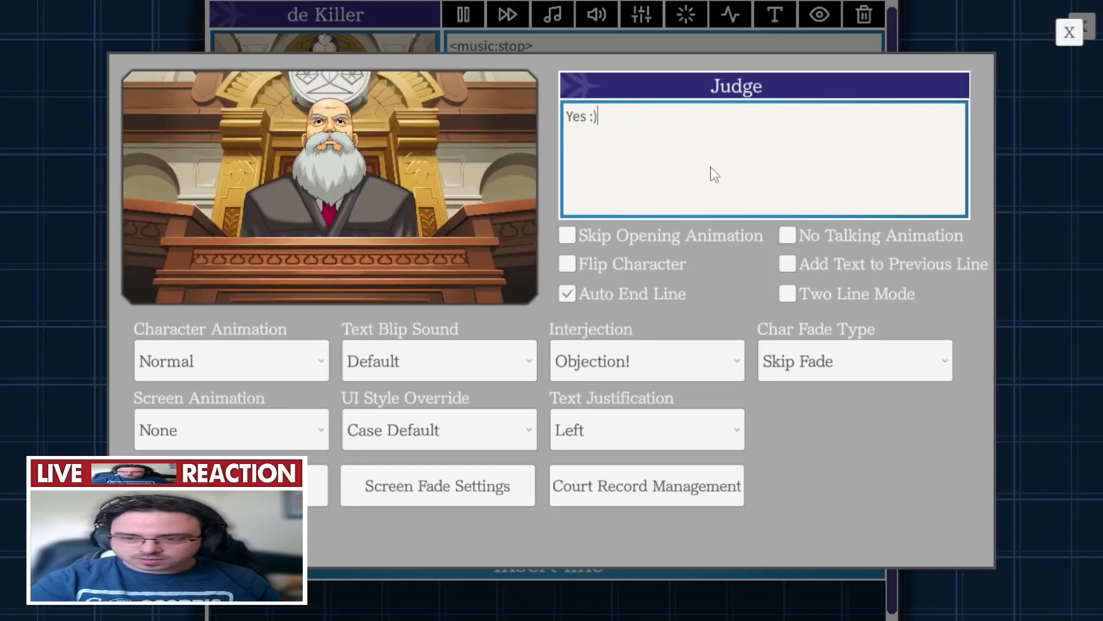
# - Switch the third line to the other Judge character and turn off Auto End Line on both the Judge's and Phoenix's lines
pyautogui.click(328, 185)
pyautogui.click(463, 165)
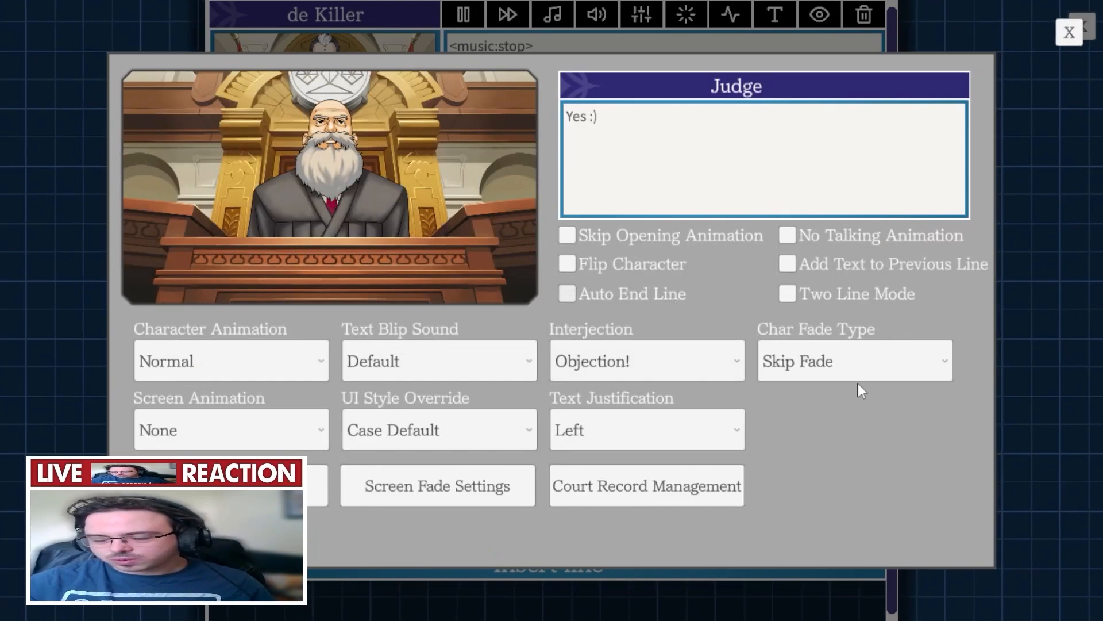
pyautogui.click(1069, 33)
pyautogui.click(371, 332)
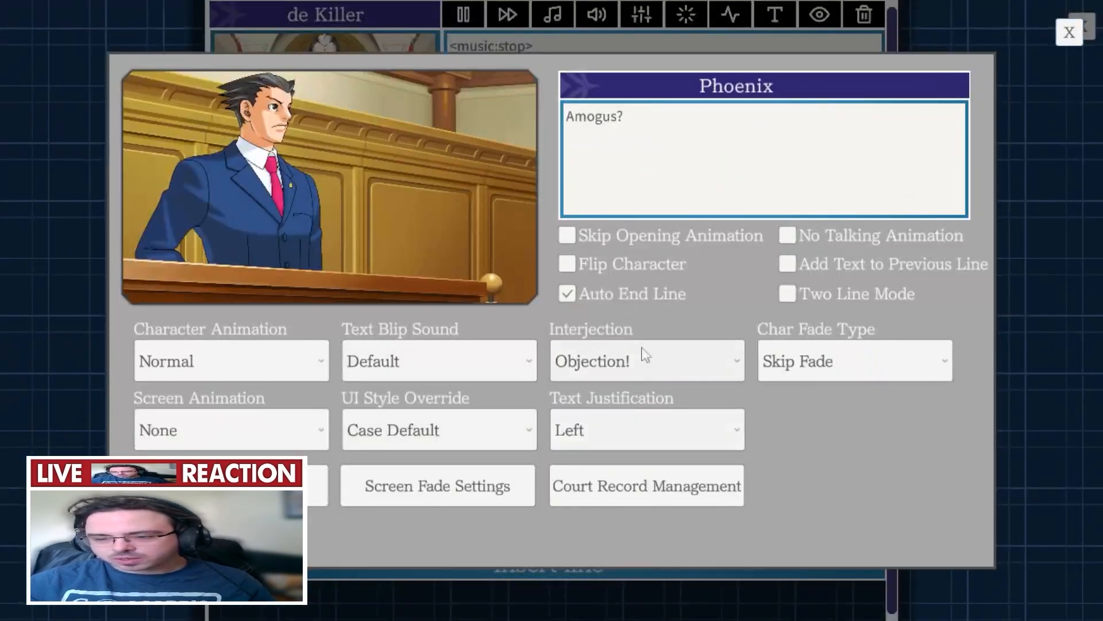
pyautogui.click(1069, 32)
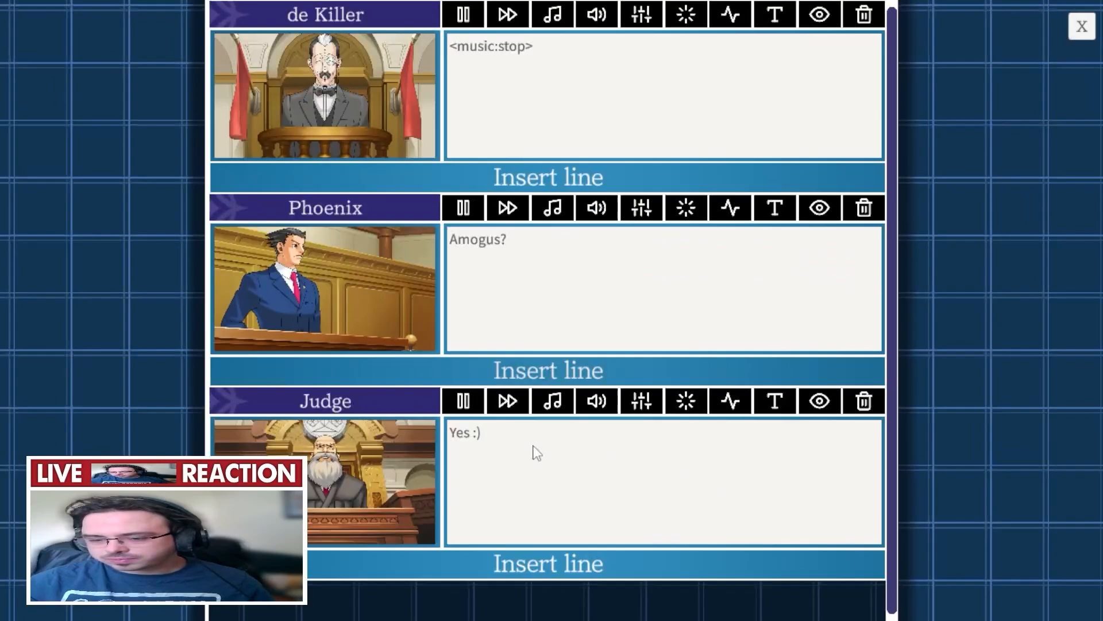
# - Insert a fourth line after the Judge's line and set it to No Character
pyautogui.click(509, 563)
pyautogui.scroll(-3, 417, 517)
pyautogui.click(415, 513)
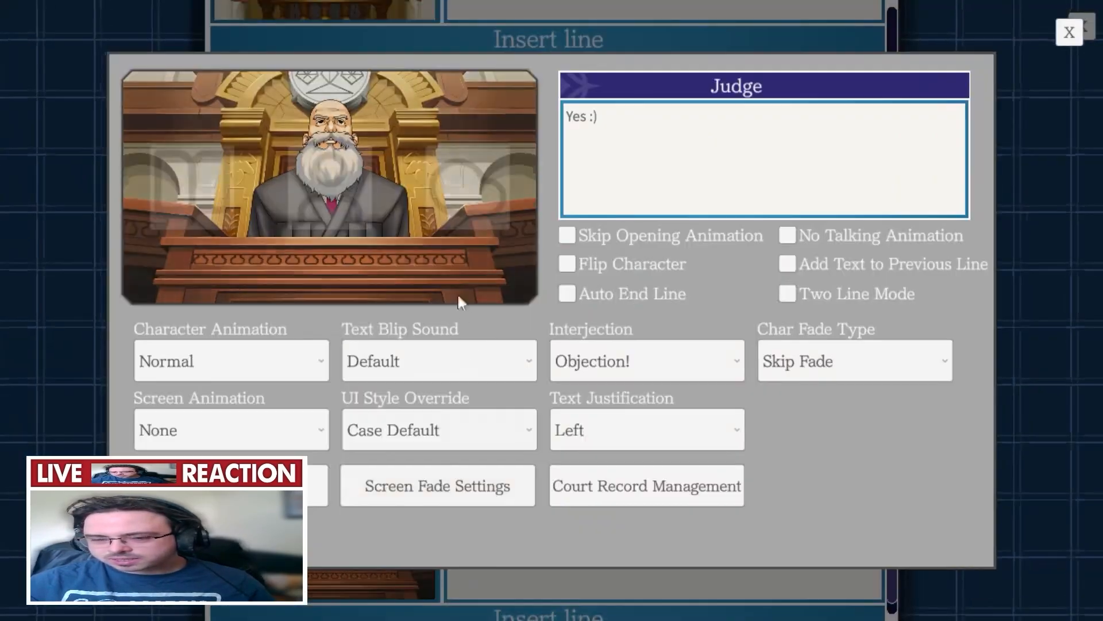
pyautogui.click(330, 185)
pyautogui.click(431, 77)
# - Browse the backgrounds and set the fourth line's background to To Be Continued
pyautogui.click(490, 167)
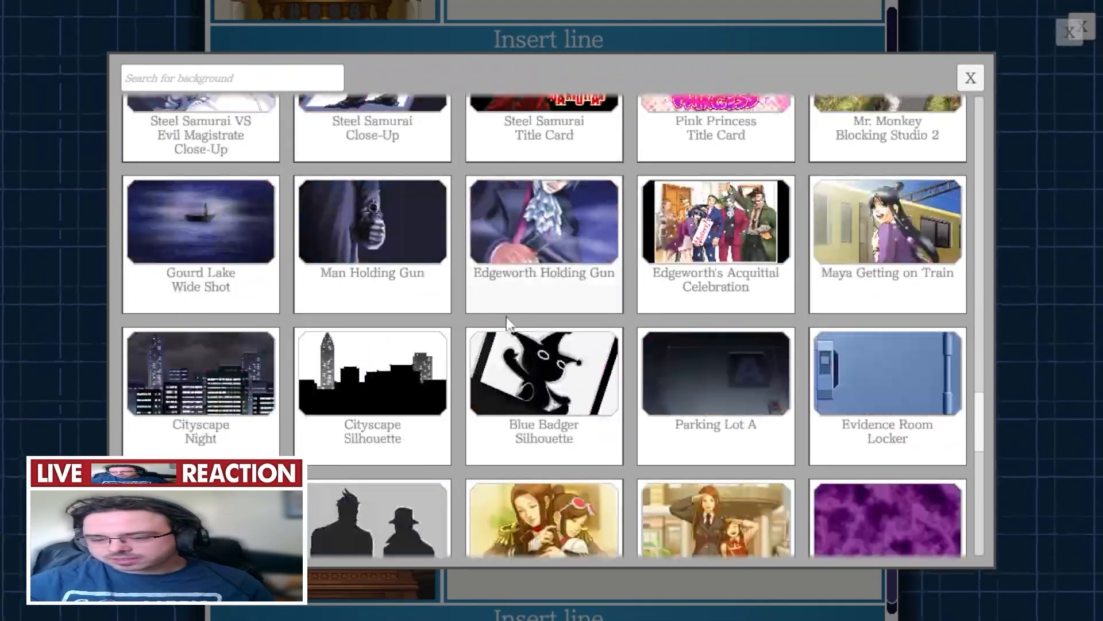
pyautogui.scroll(-10, 510, 320)
pyautogui.scroll(10, 515, 323)
pyautogui.scroll(11, 766, 323)
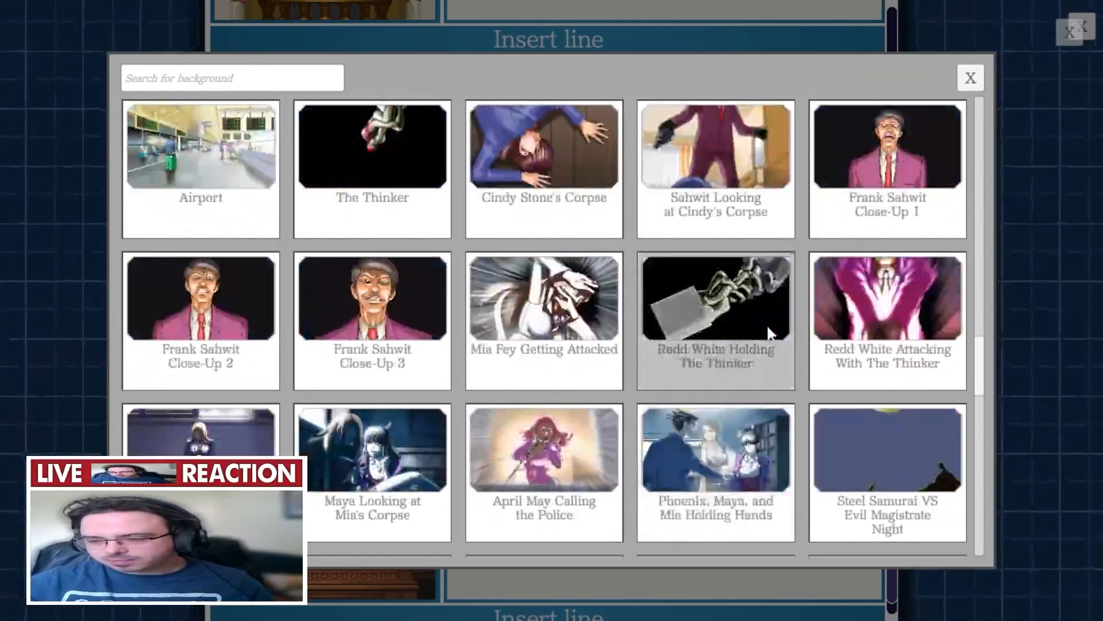
pyautogui.scroll(-8, 769, 324)
pyautogui.scroll(-6, 609, 352)
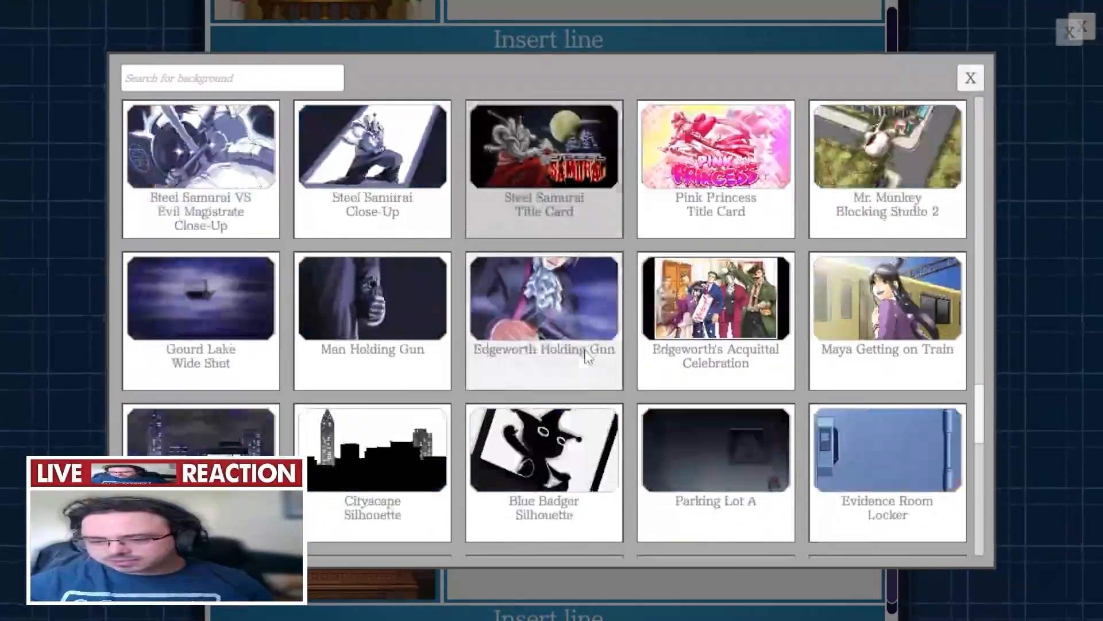
pyautogui.click(893, 206)
pyautogui.click(774, 229)
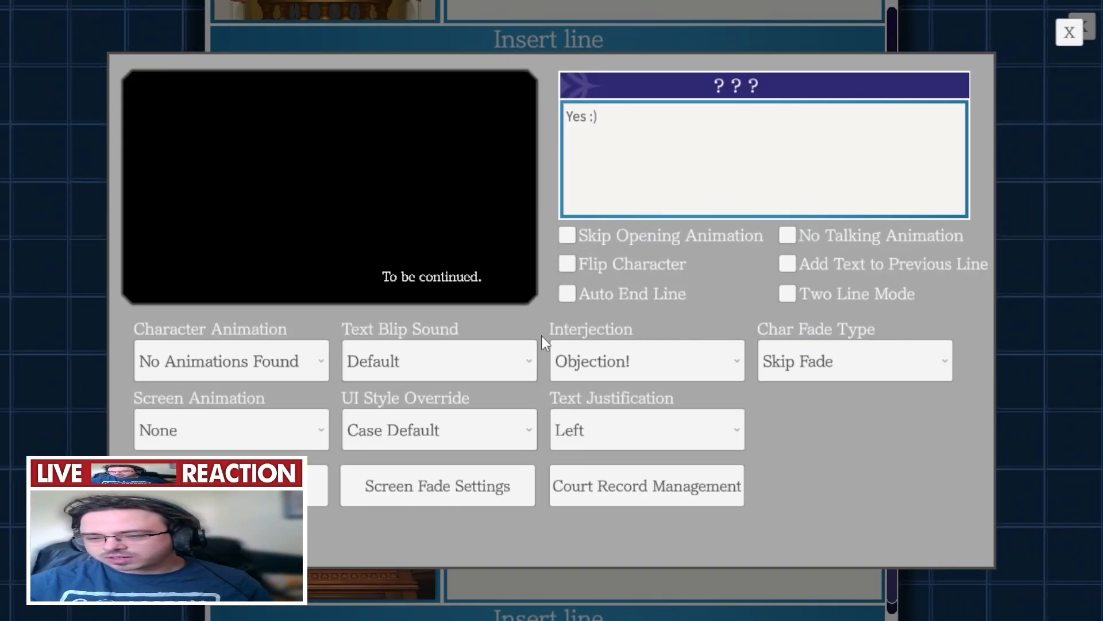
# - Clear the fourth line's dialogue and speaker name and close the line settings
pyautogui.click(732, 165)
pyautogui.press('BackSpace')
pyautogui.click(782, 82)
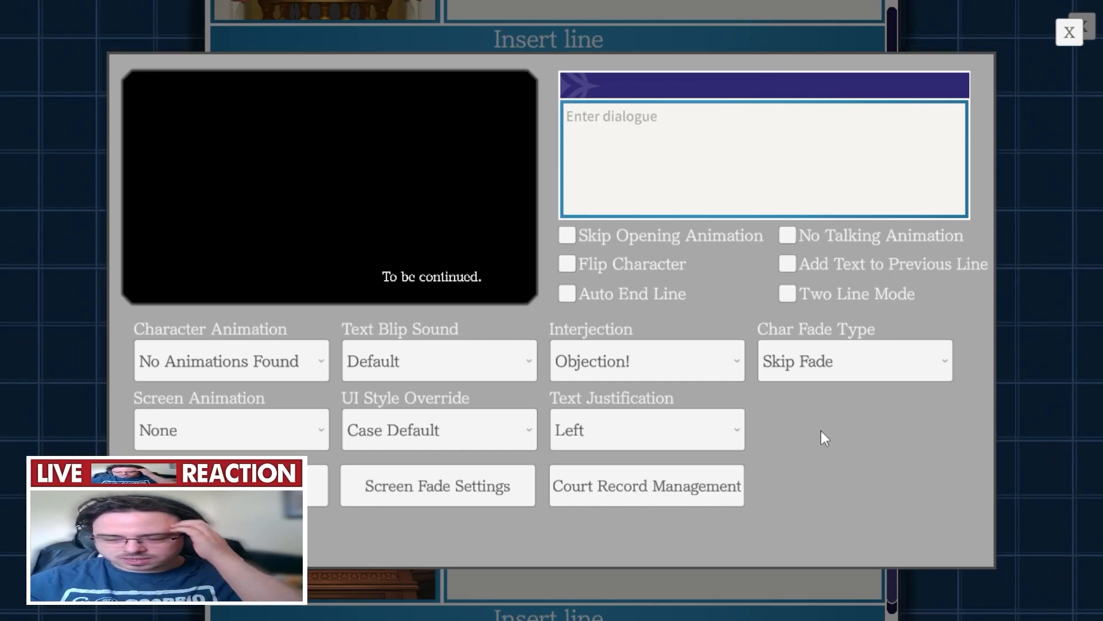
pyautogui.click(1069, 32)
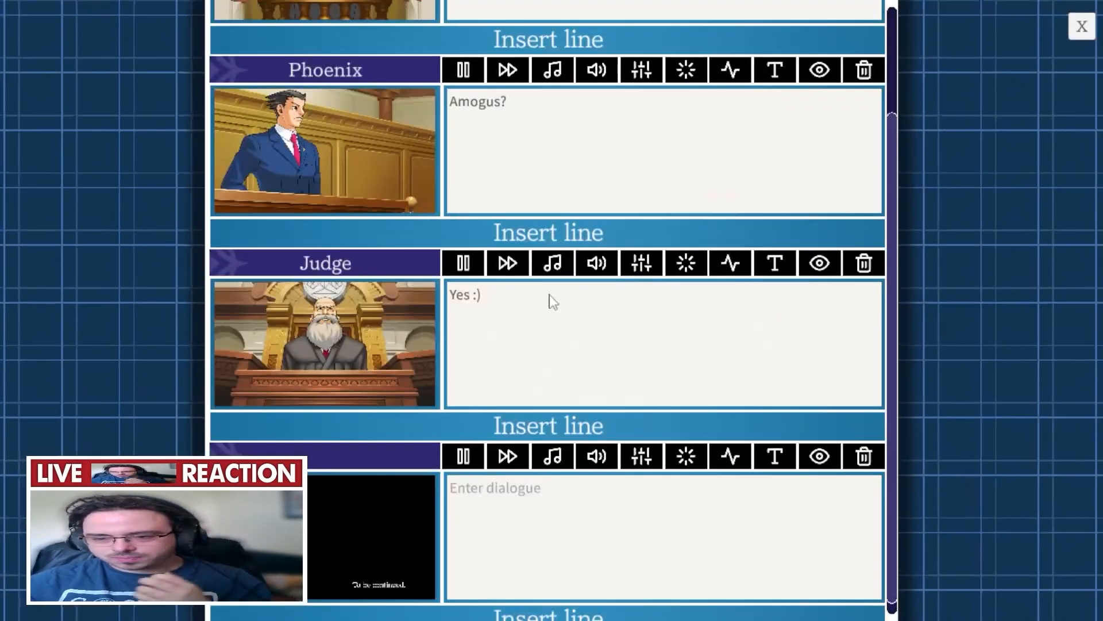
# - Add the music track Pursuit ~ Catch the Culprit (bgm049) before the Judge's "Yes :)" text
pyautogui.click(552, 263)
pyautogui.click(598, 352)
pyautogui.scroll(-5, 624, 405)
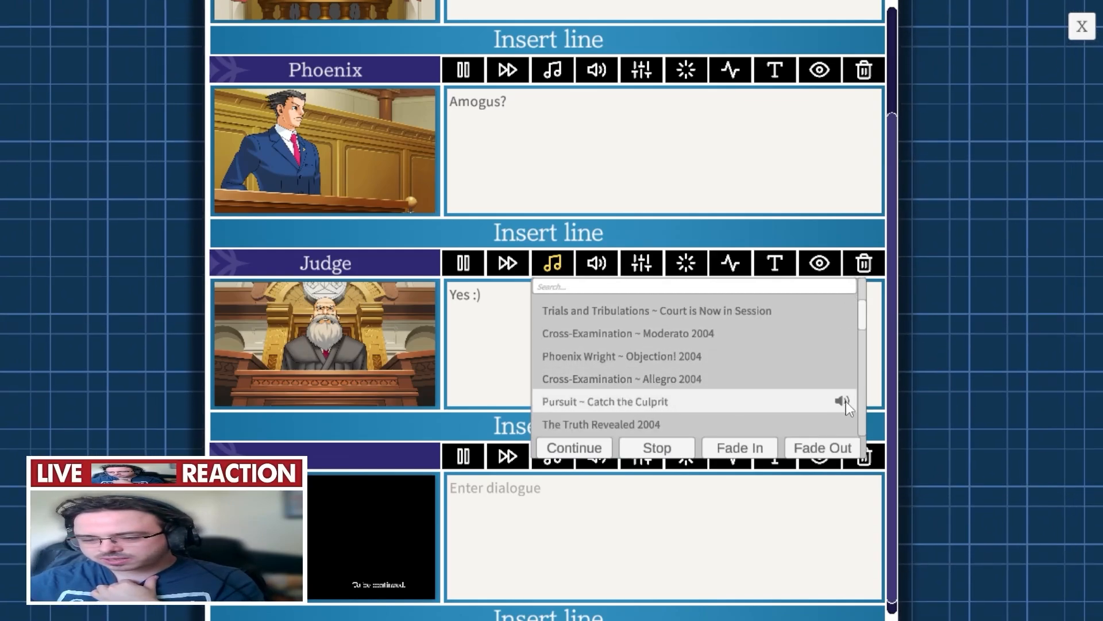
pyautogui.click(840, 402)
# - Add a music stop command to the To Be Continued line and close the sequence editor
pyautogui.click(552, 455)
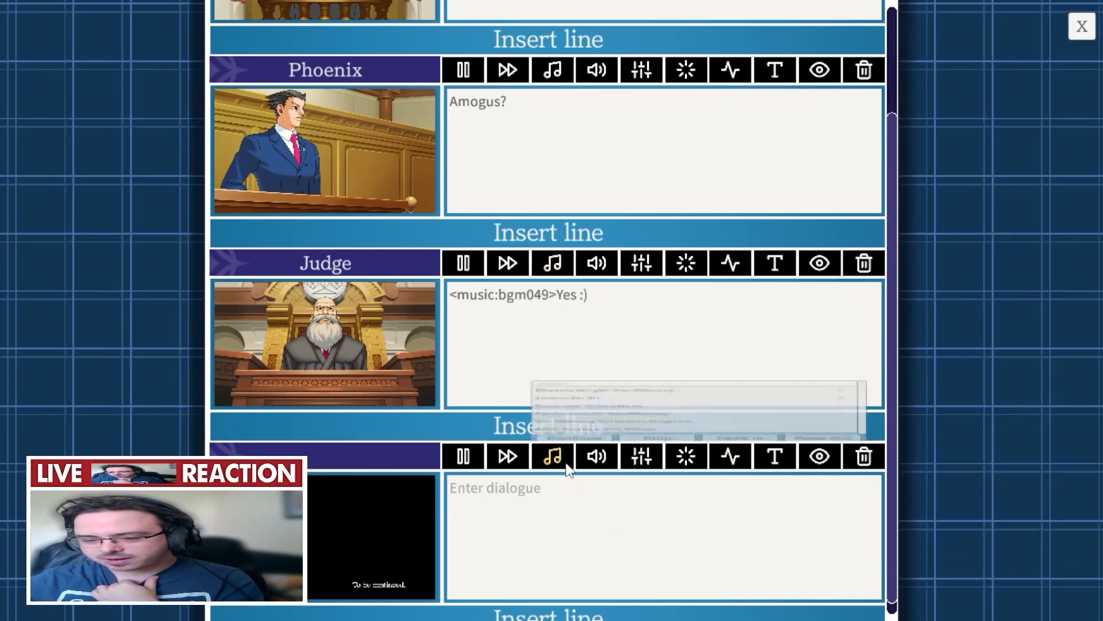
pyautogui.click(656, 431)
pyautogui.click(1081, 26)
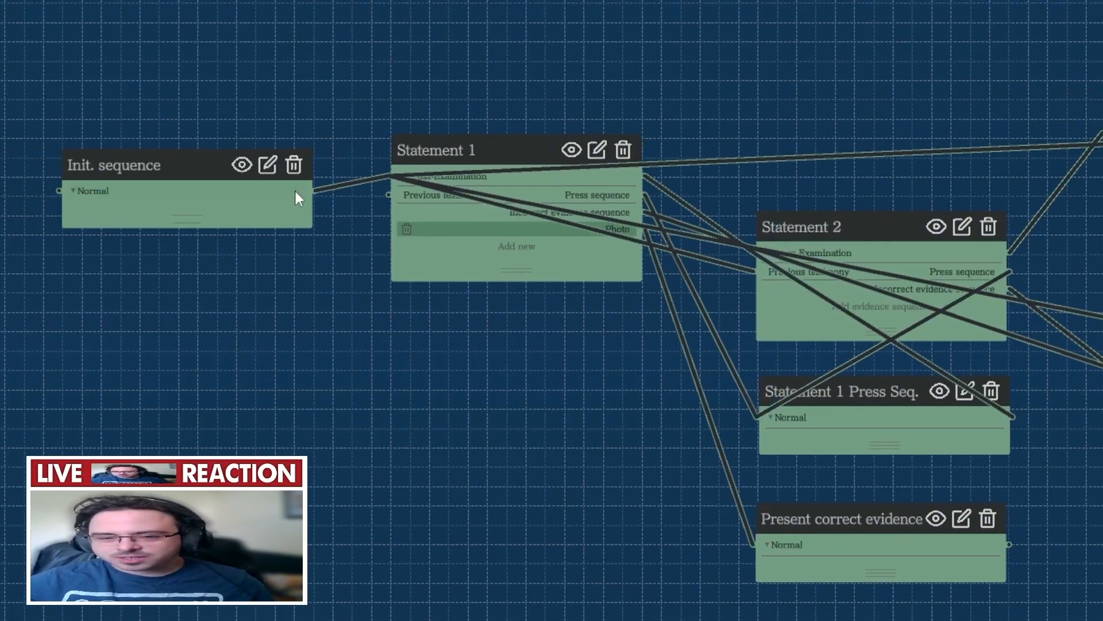
# - Playtest the case from Init. sequence, presenting the Photo during de Killer's testimony and advancing through the correct-evidence sequence to its end
pyautogui.click(242, 166)
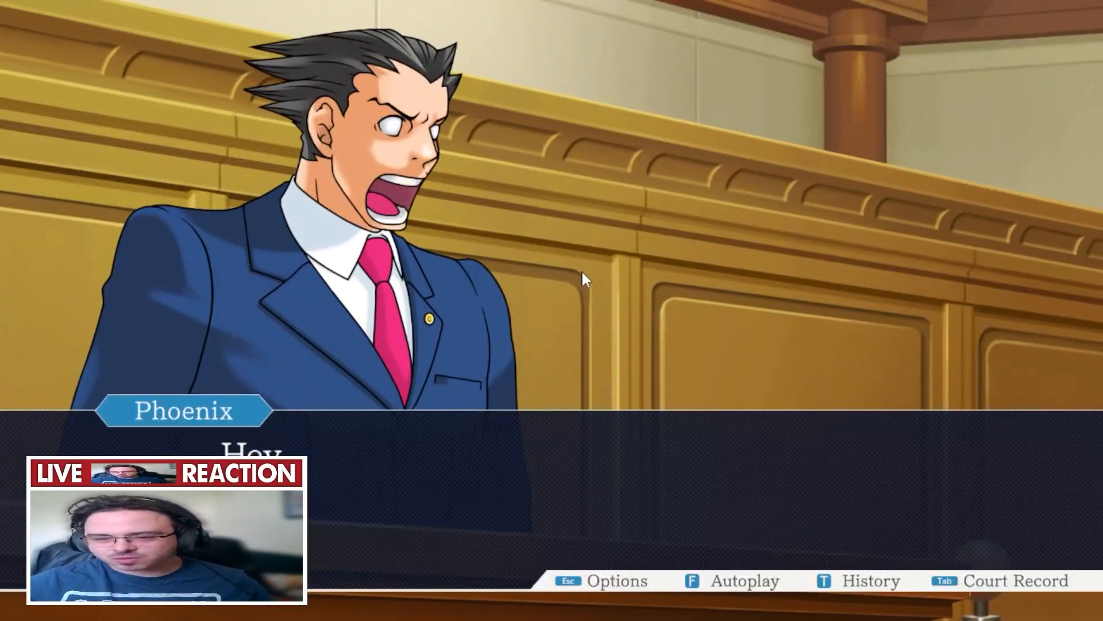
pyautogui.press('Tab')
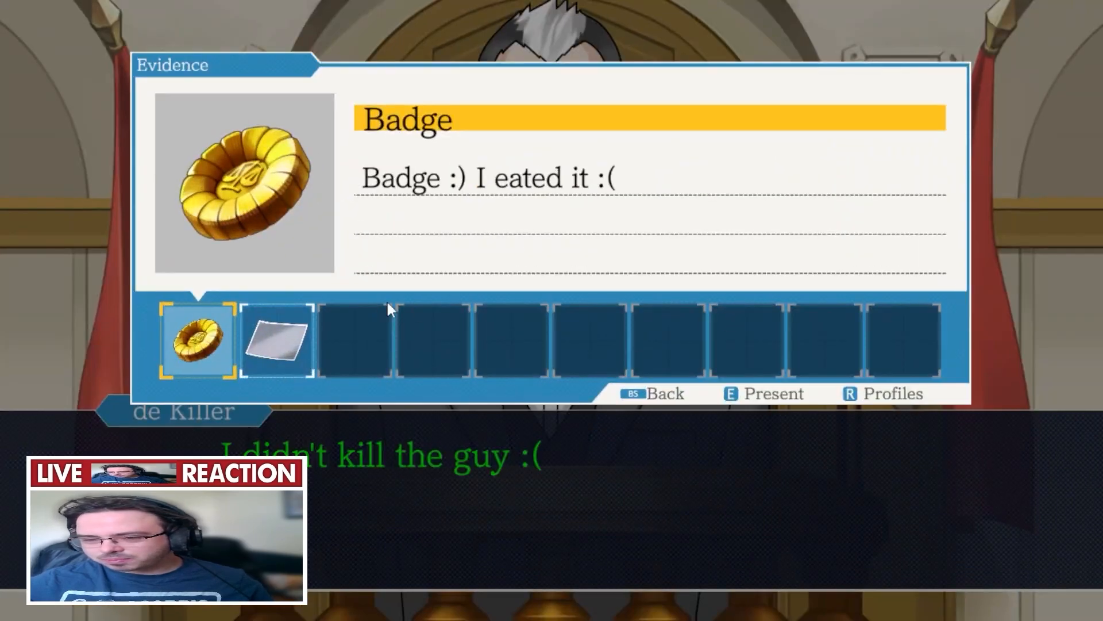
pyautogui.click(287, 340)
pyautogui.press('e')
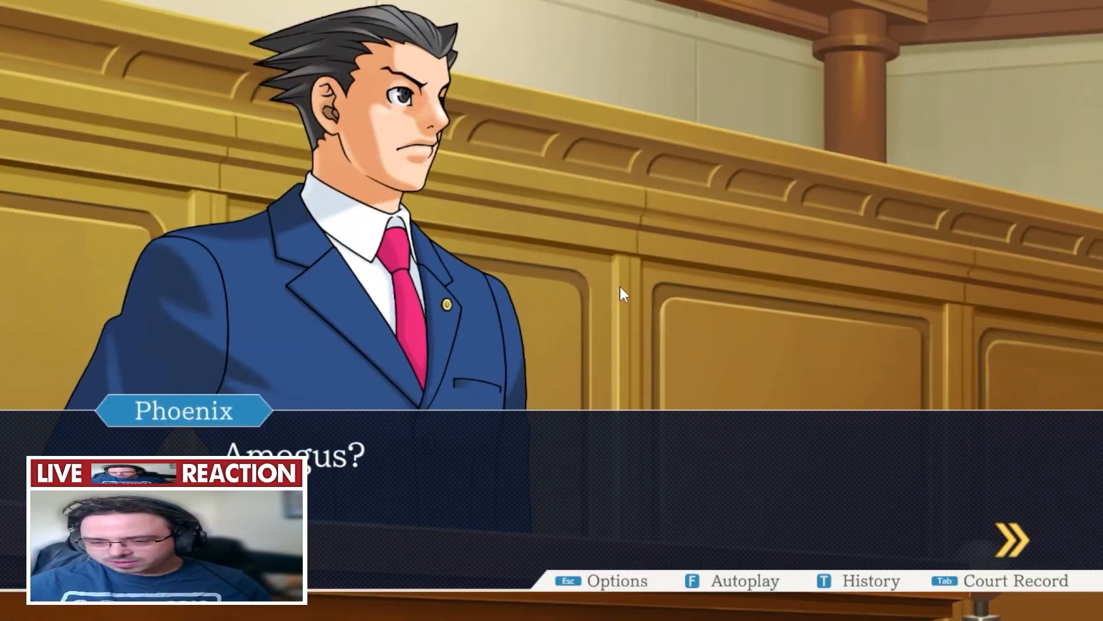
pyautogui.click(619, 286)
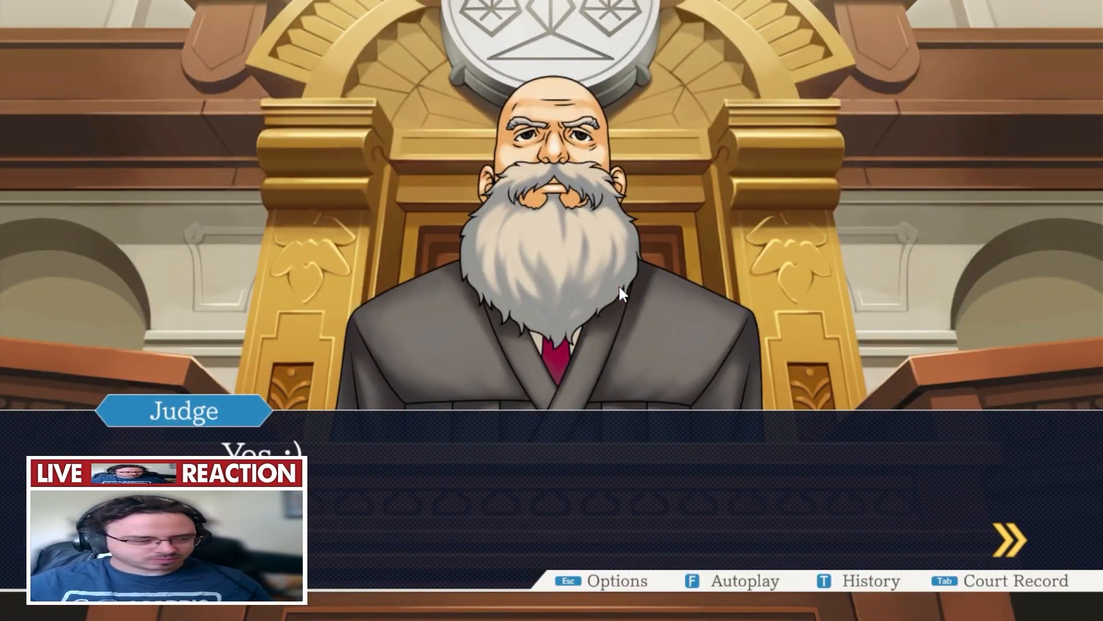
pyautogui.click(618, 284)
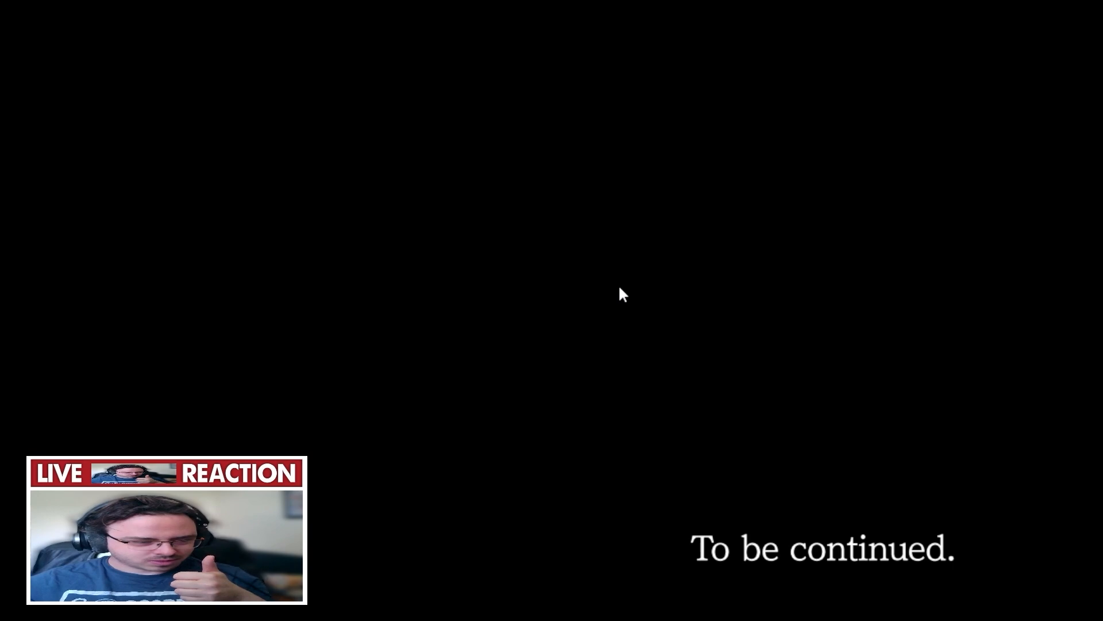
pyautogui.click(619, 295)
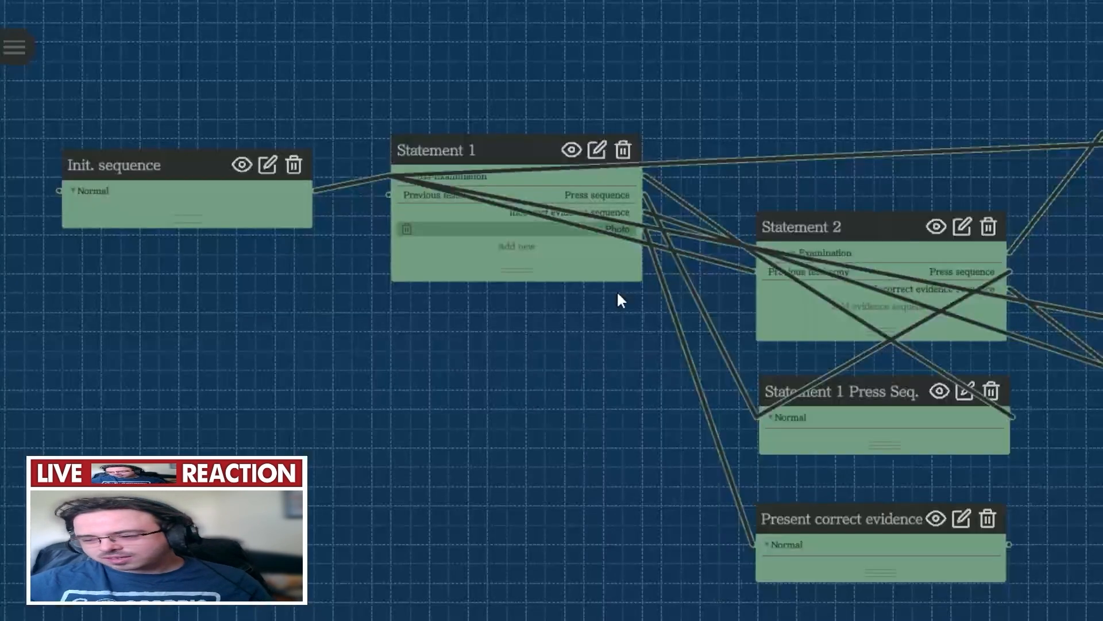
pyautogui.moveTo(581, 359); pyautogui.dragTo(383, 266)
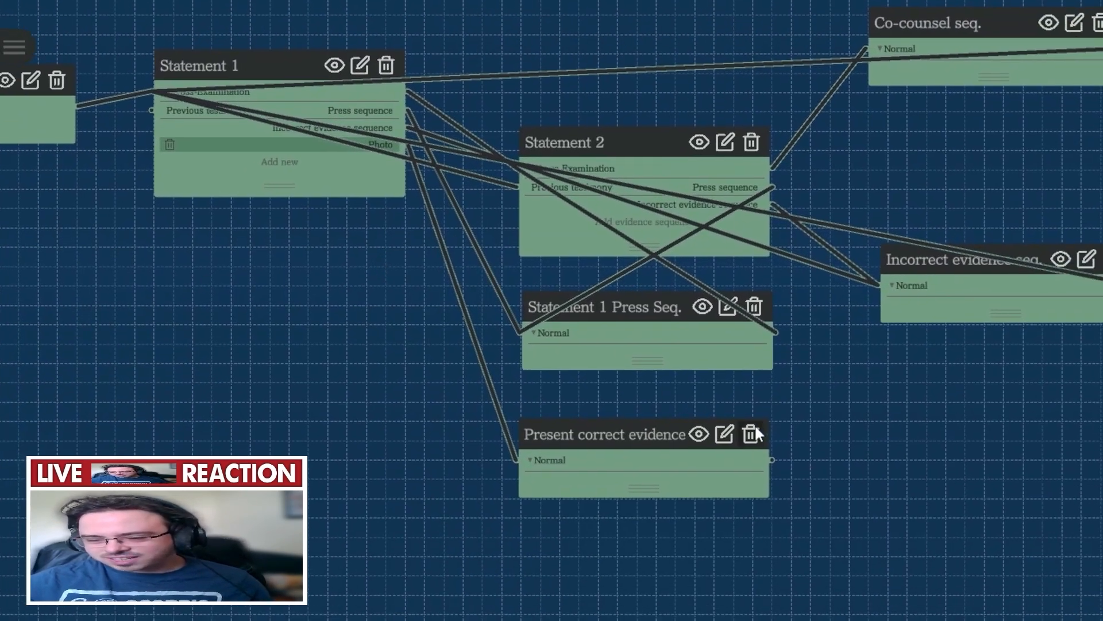
# - In the Present correct evidence sequence, set the interjection of the Judge's "Yes :)" line to None
pyautogui.click(730, 434)
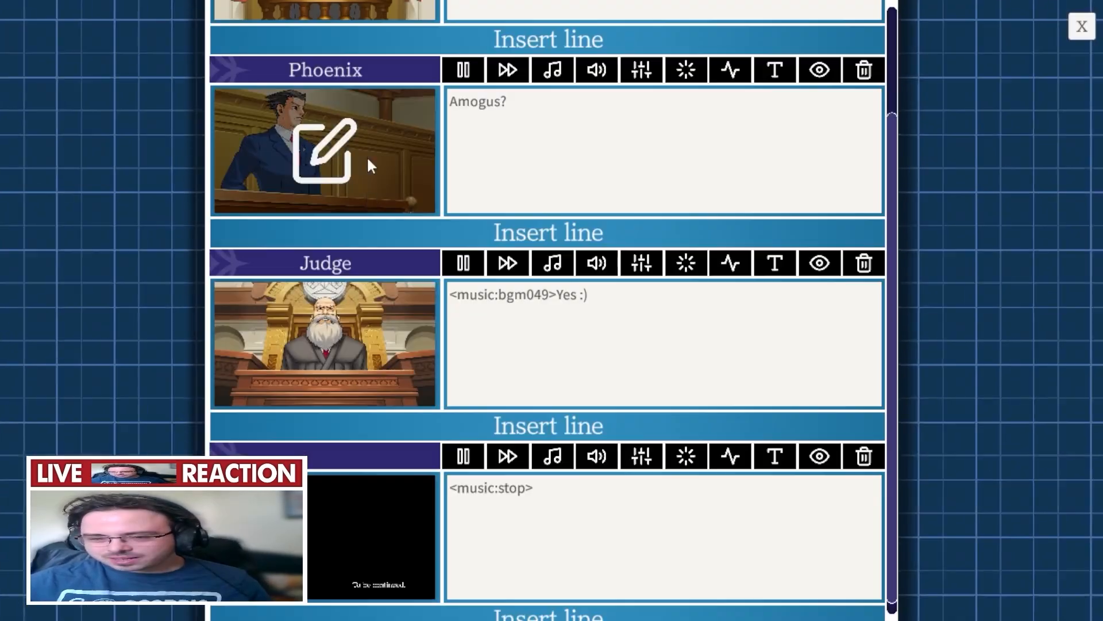
pyautogui.click(354, 313)
pyautogui.click(598, 365)
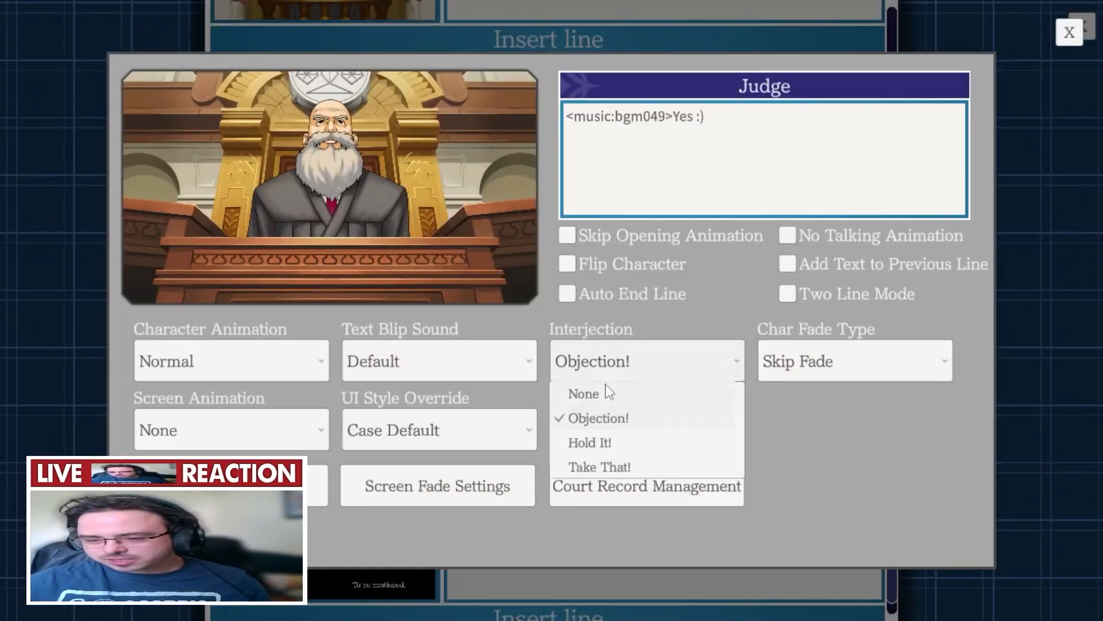
pyautogui.click(609, 389)
pyautogui.click(1063, 34)
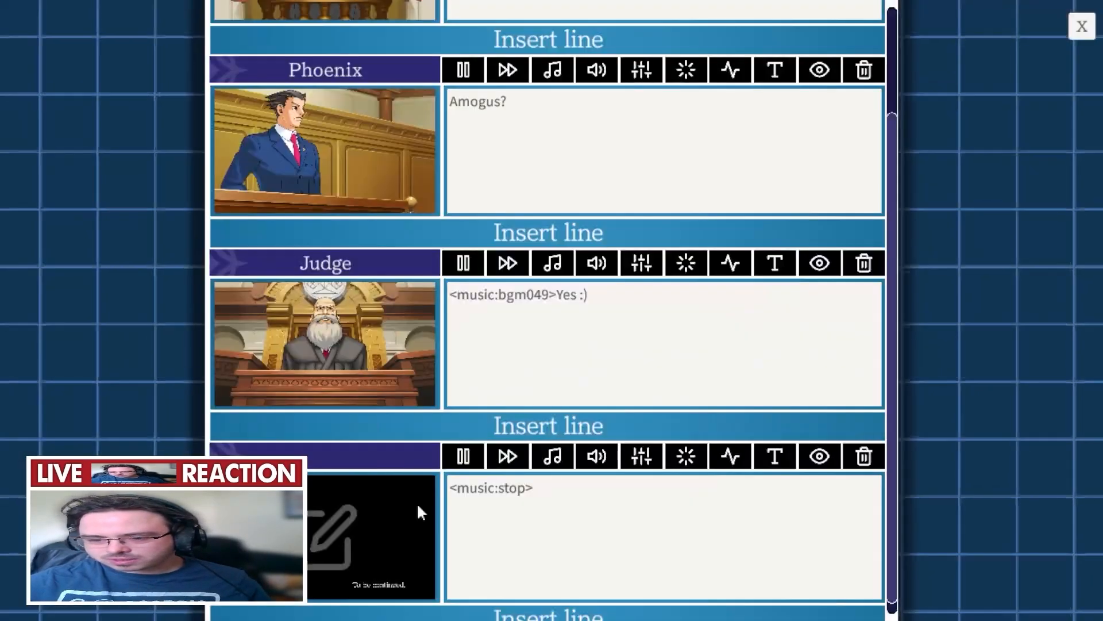
# - Set the To Be Continued line's interjection to None and close the sequence editor
pyautogui.click(416, 502)
pyautogui.click(598, 363)
pyautogui.click(608, 393)
pyautogui.click(1068, 32)
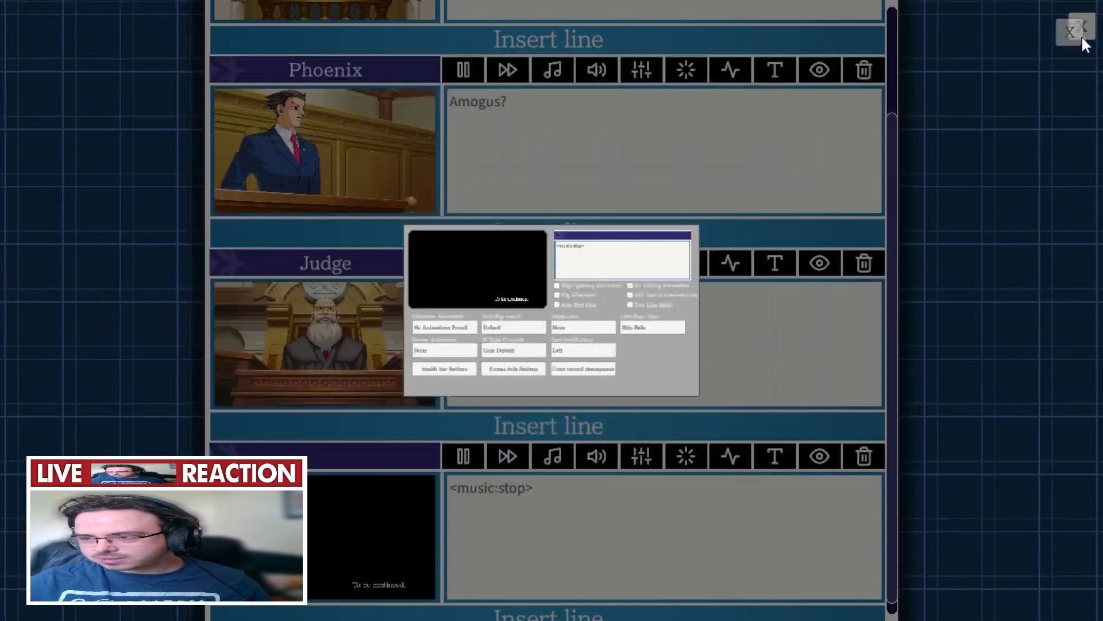
pyautogui.click(1067, 34)
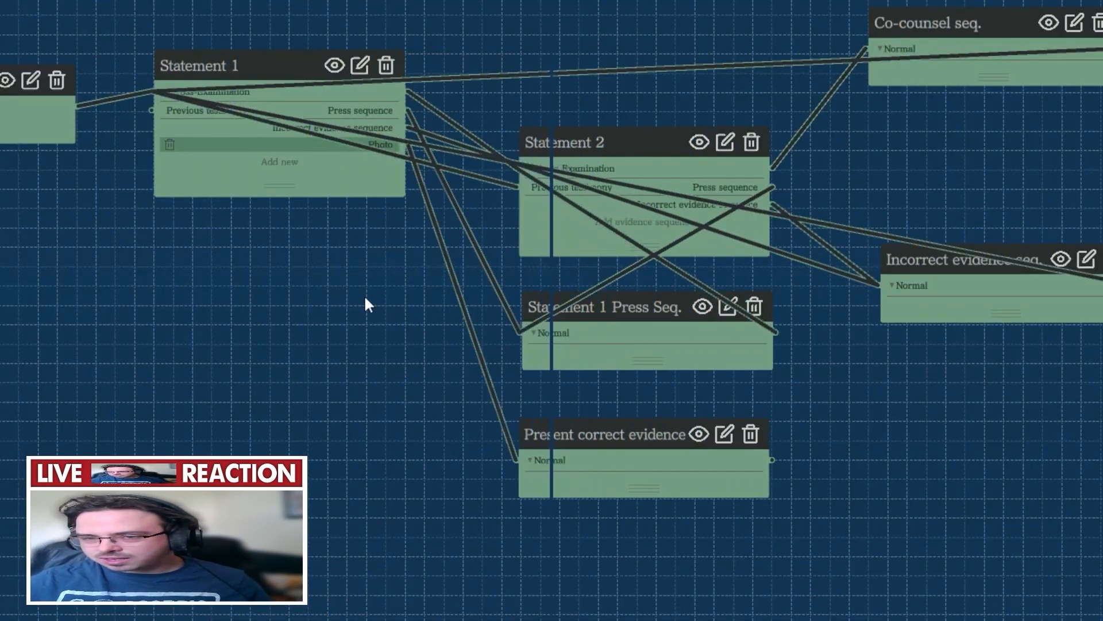
# - In Init. sequence, disable Auto End Line and enable No Talking Animation for the red "--- amogus?! ---" line
pyautogui.moveTo(364, 303); pyautogui.dragTo(580, 383)
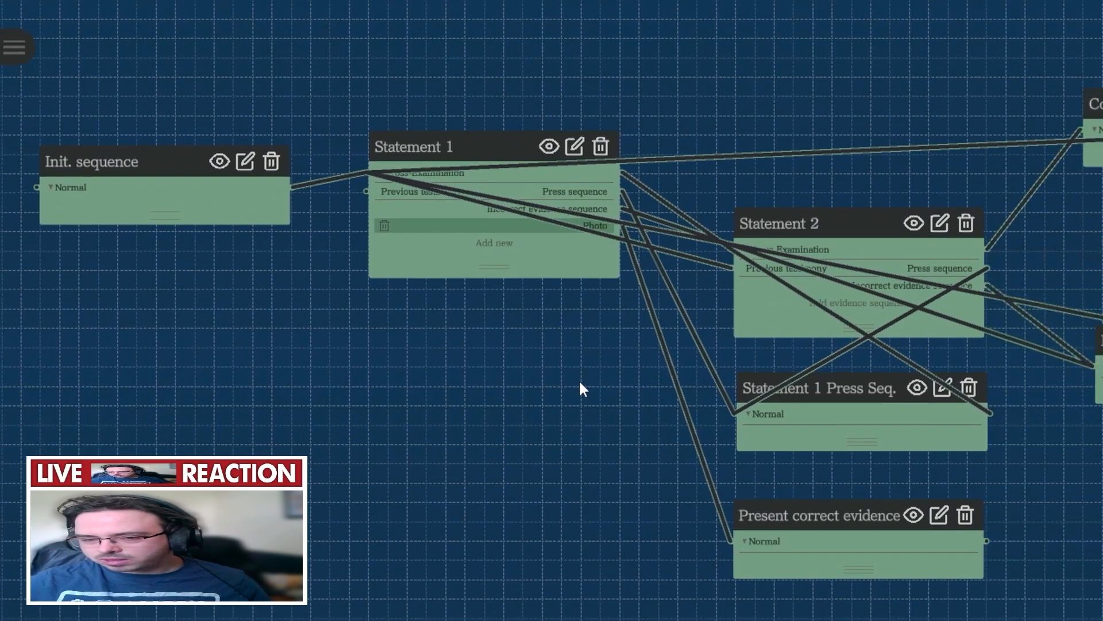
pyautogui.click(244, 162)
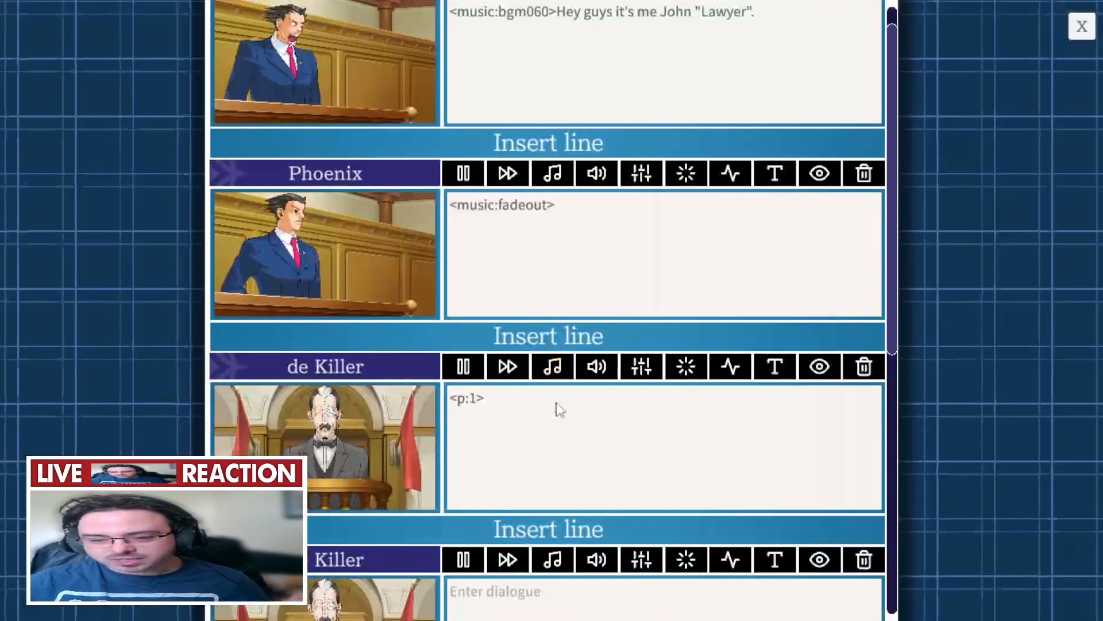
pyautogui.moveTo(891, 325); pyautogui.dragTo(890, 591)
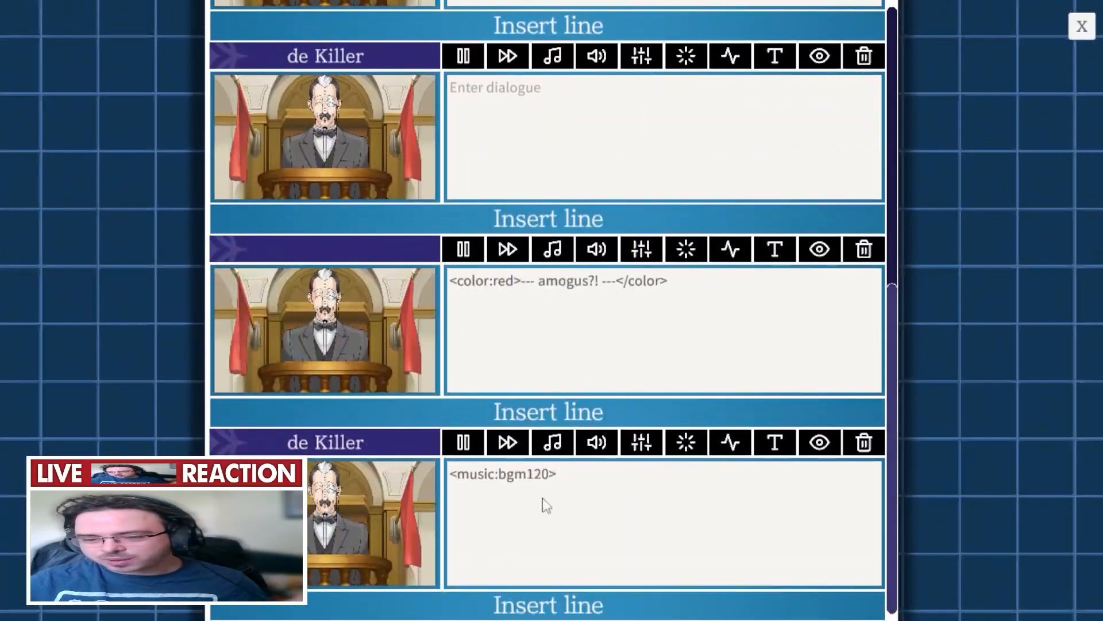
pyautogui.click(369, 333)
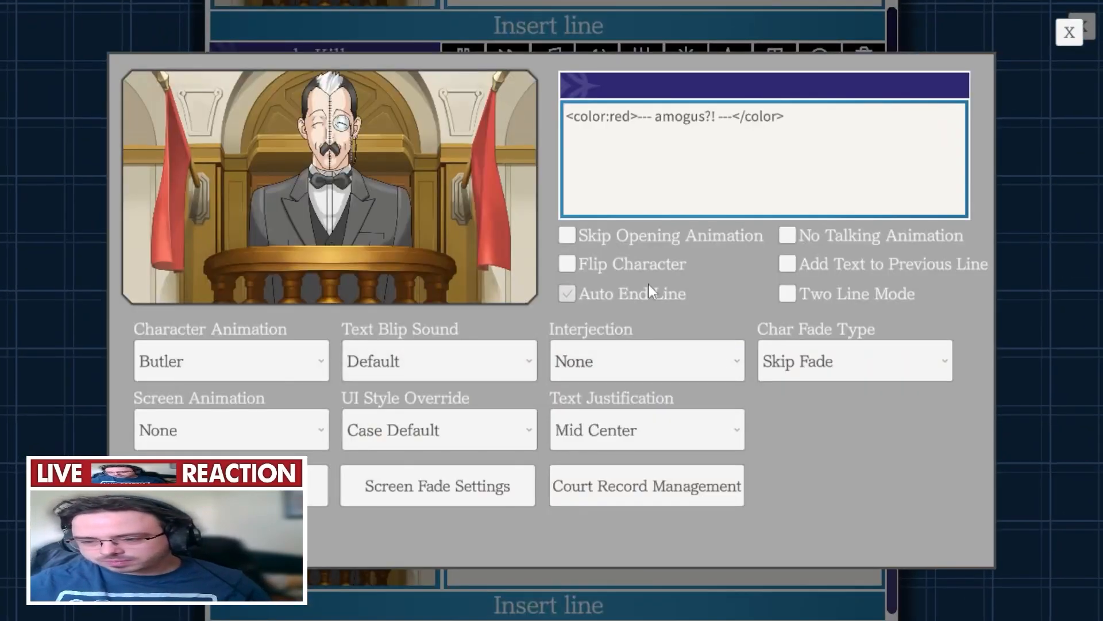
pyautogui.click(806, 230)
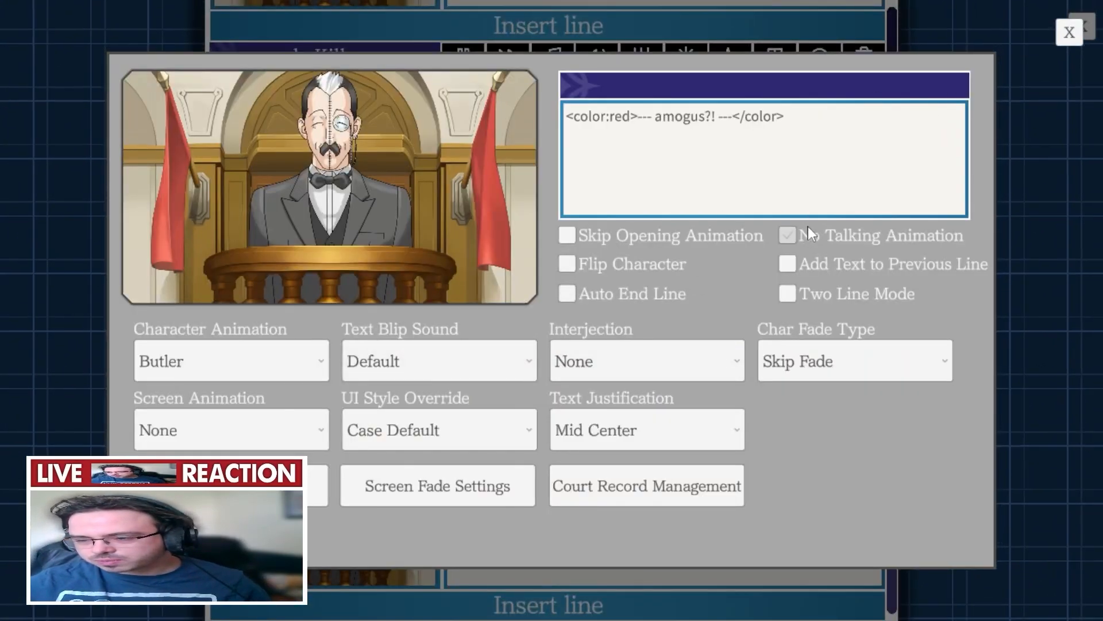
pyautogui.click(1070, 32)
# - Check the settings of de Killer's <p:1> line and close the sequence editor
pyautogui.scroll(4, 413, 506)
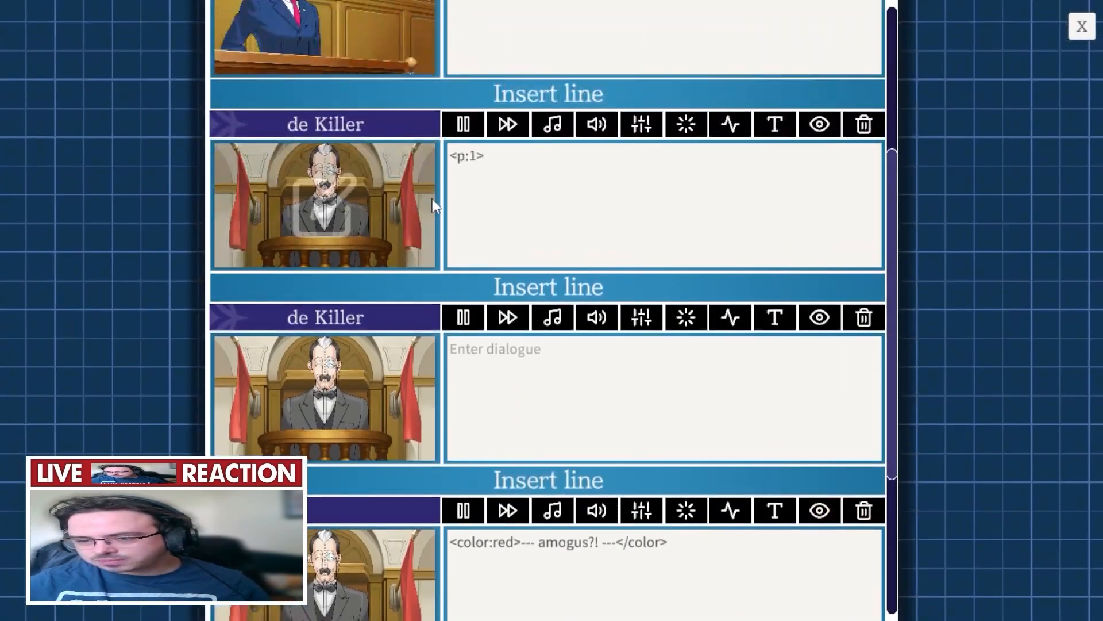
pyautogui.click(432, 206)
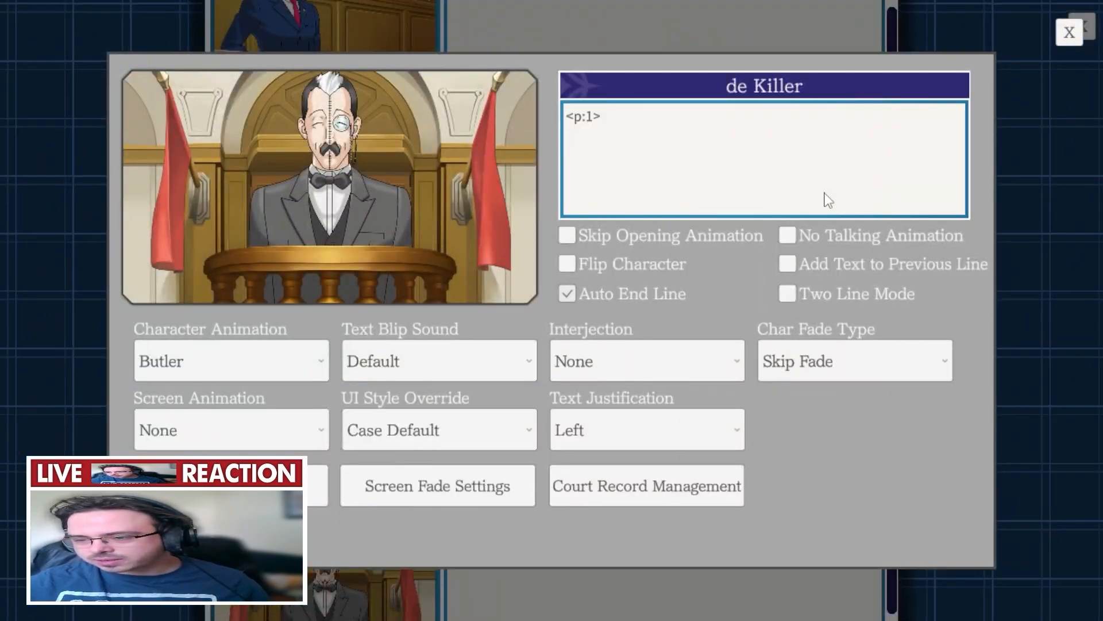
pyautogui.click(1069, 33)
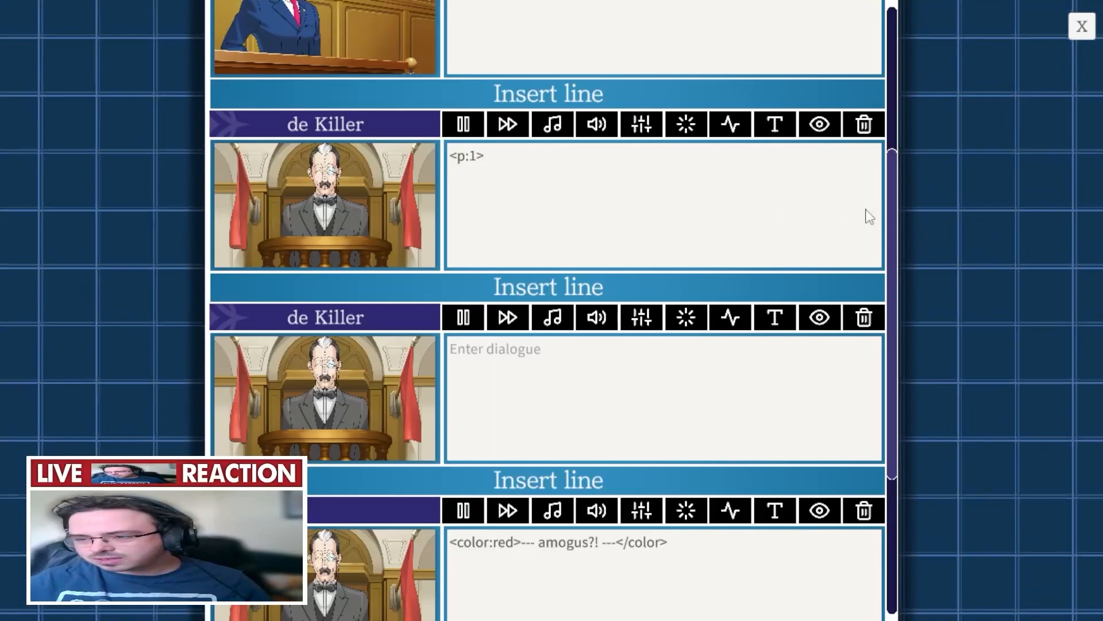
pyautogui.click(1072, 26)
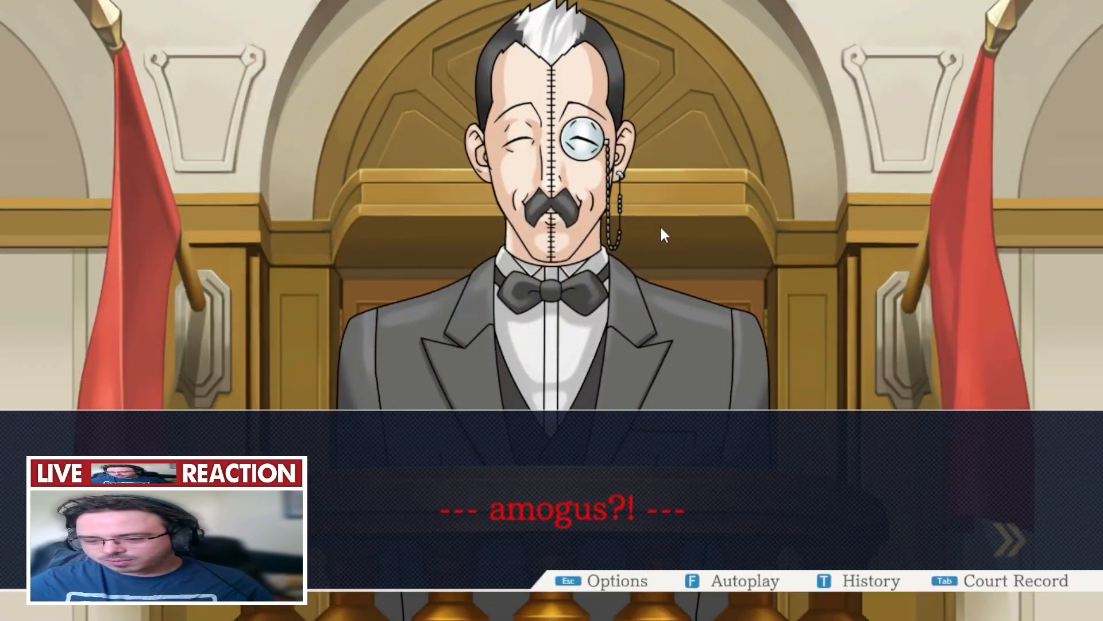
# - Playtest the case up to the cross-examination, pressing both of de Killer's statements and advancing through the co-counsel dialogue
pyautogui.click(660, 228)
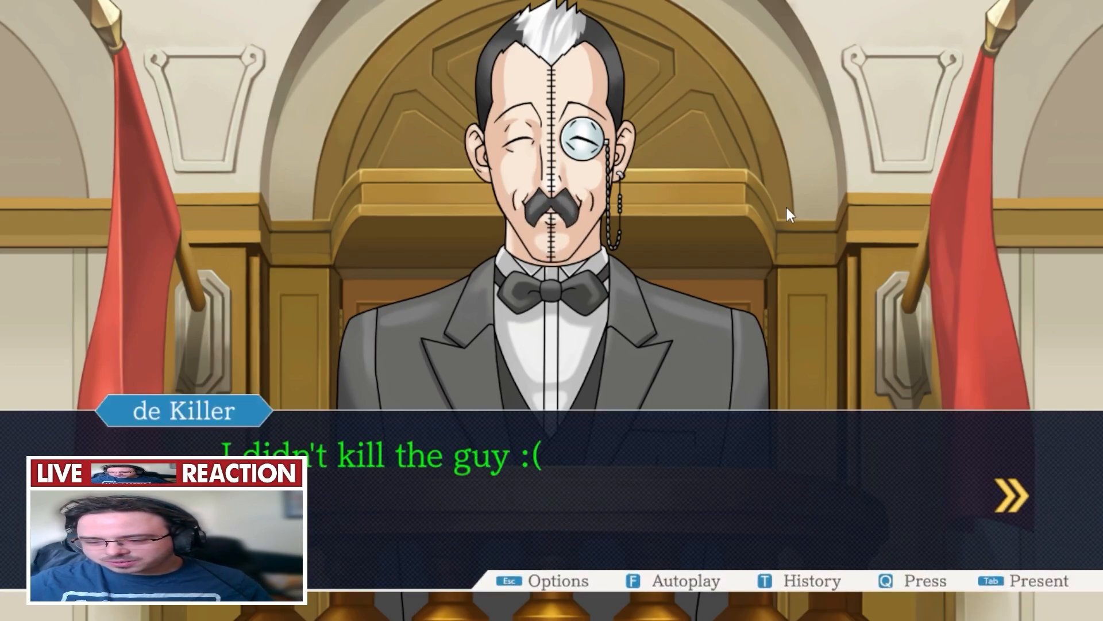
pyautogui.press('q')
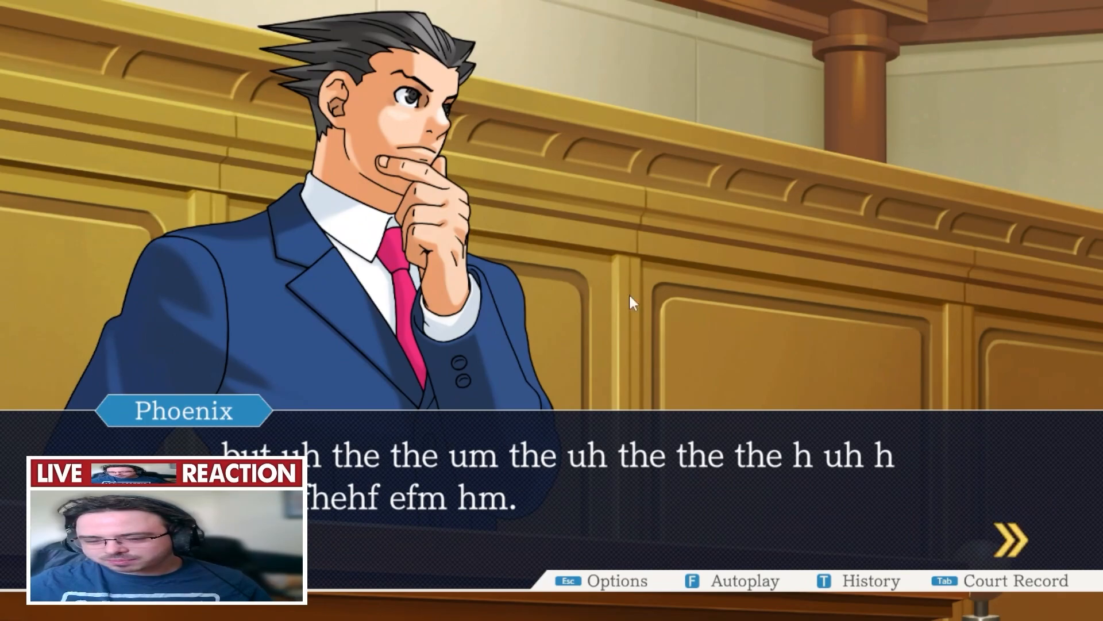
pyautogui.click(626, 294)
pyautogui.press('q')
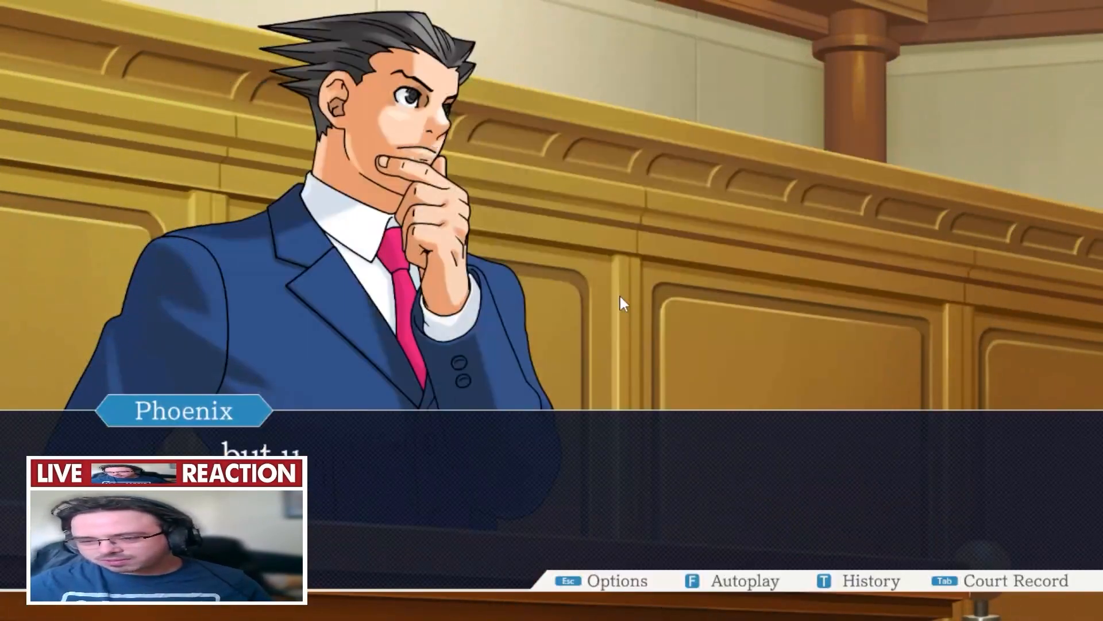
pyautogui.click(619, 296)
pyautogui.click(615, 301)
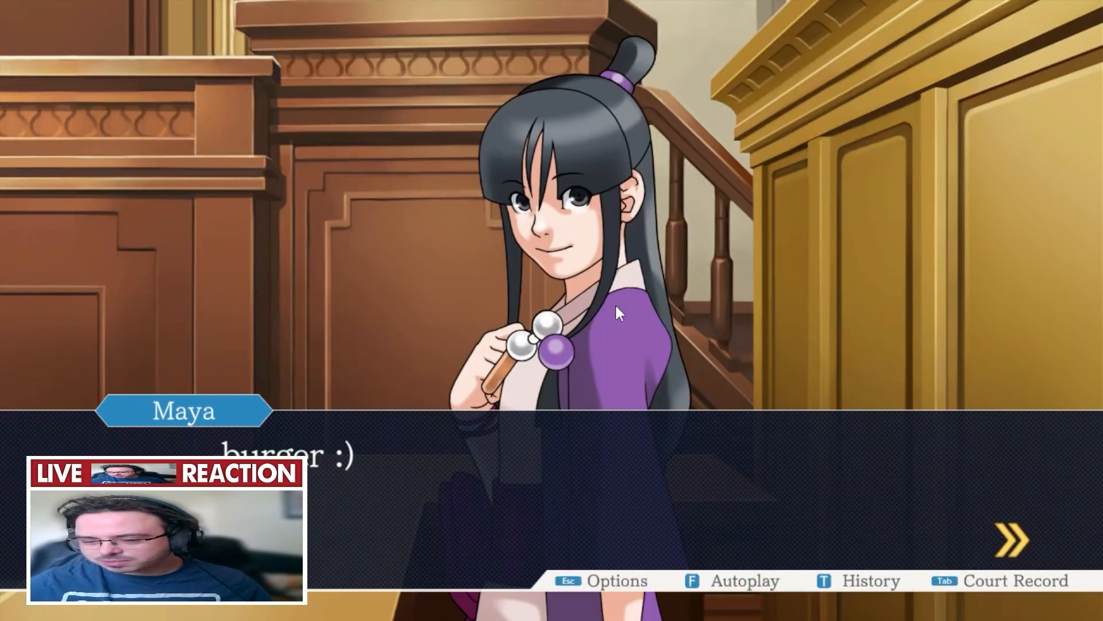
pyautogui.click(615, 303)
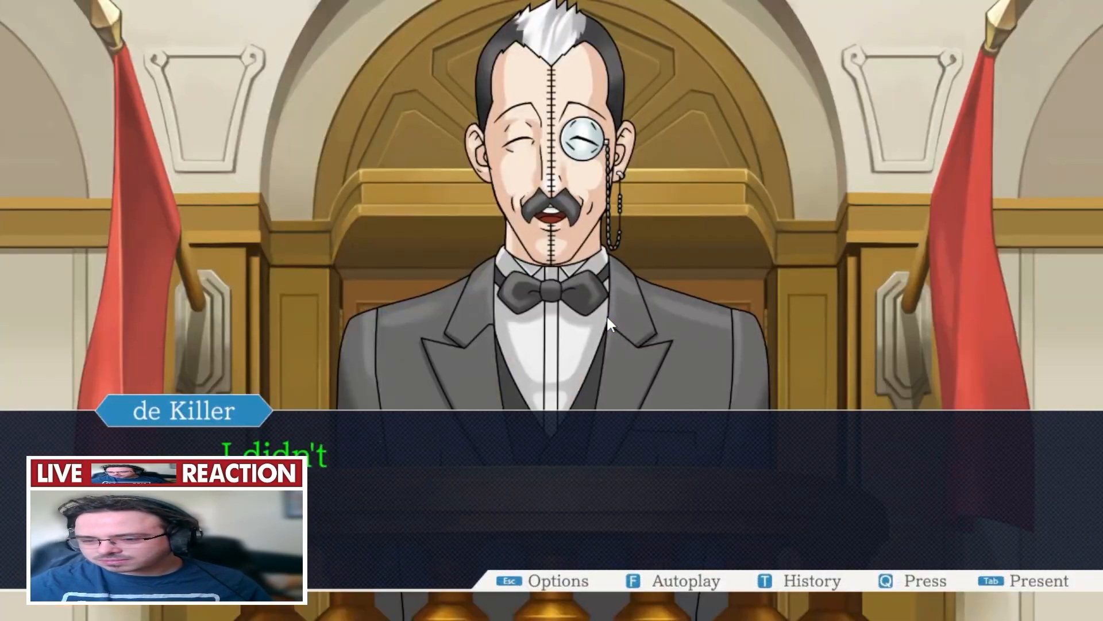
# - Present the Badge and then the Photo against de Killer's first statement, advancing through the correct-evidence sequence to its end
pyautogui.press('Tab')
pyautogui.press('e')
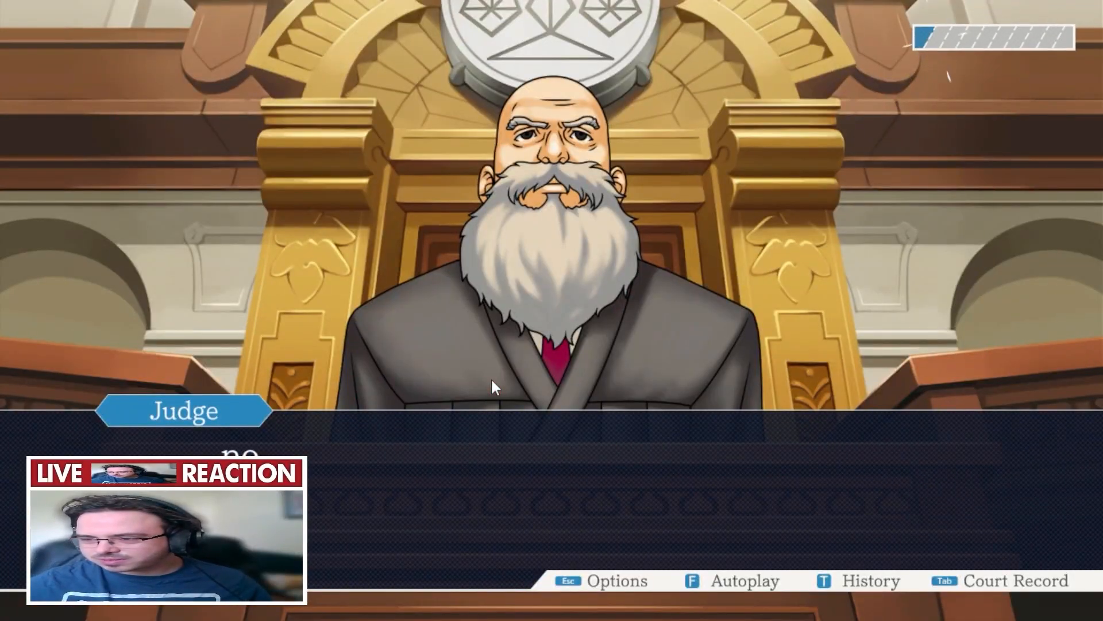
pyautogui.press('Tab')
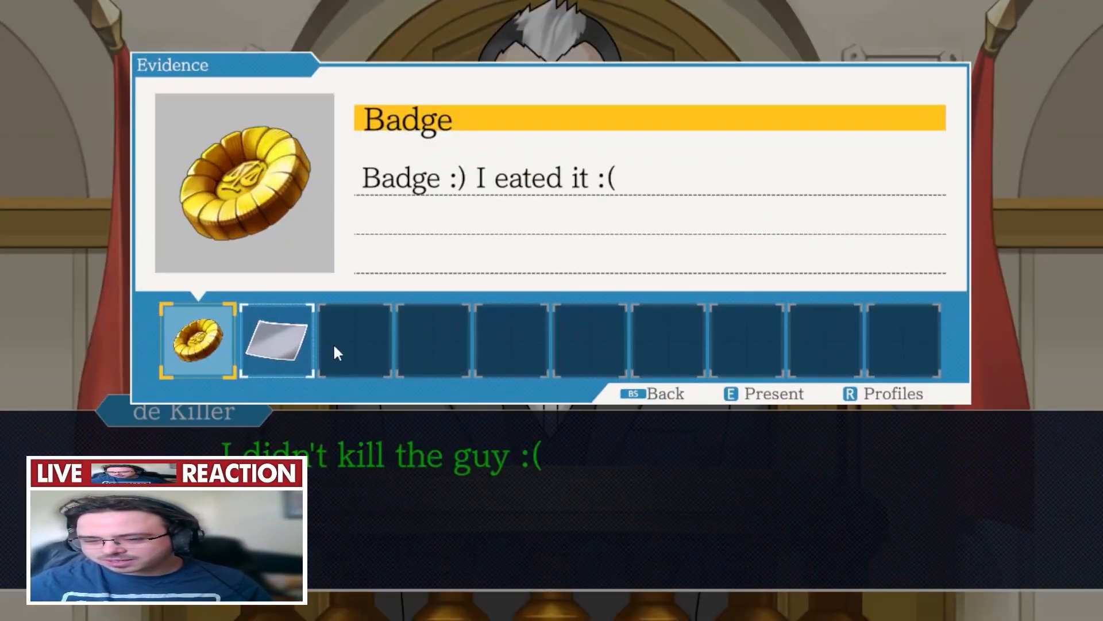
pyautogui.press('Right')
pyautogui.press('e')
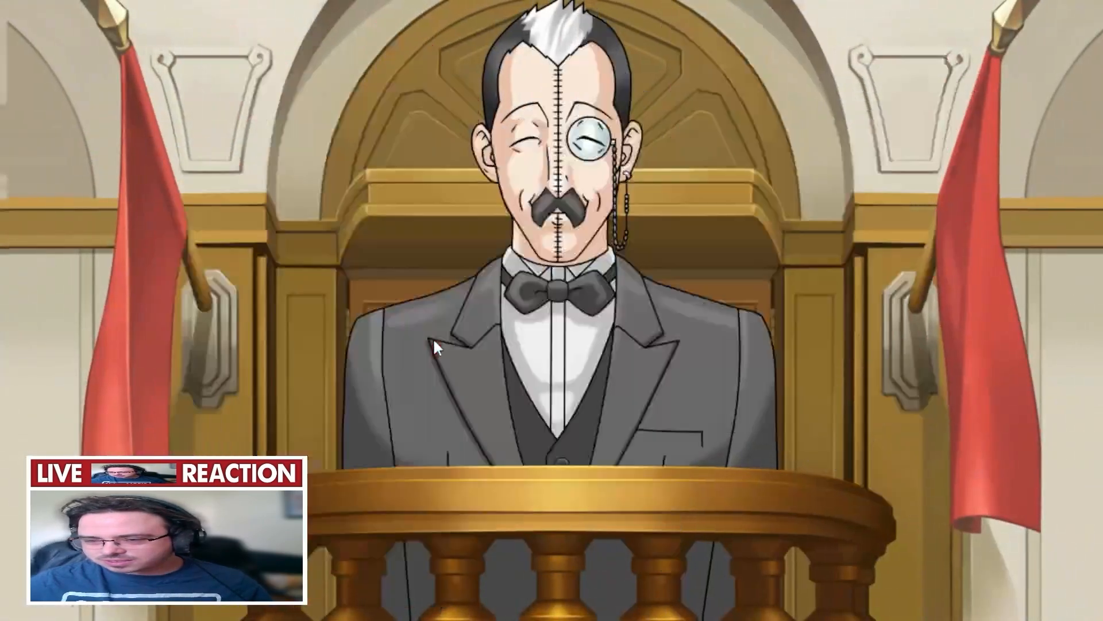
pyautogui.press('Return')
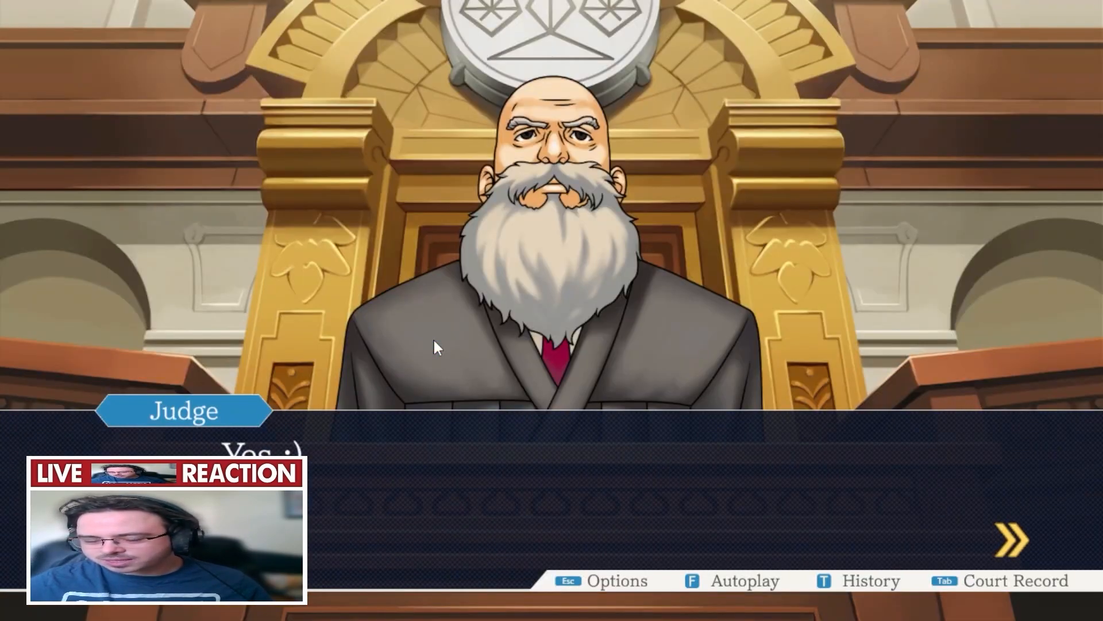
pyautogui.press('Return')
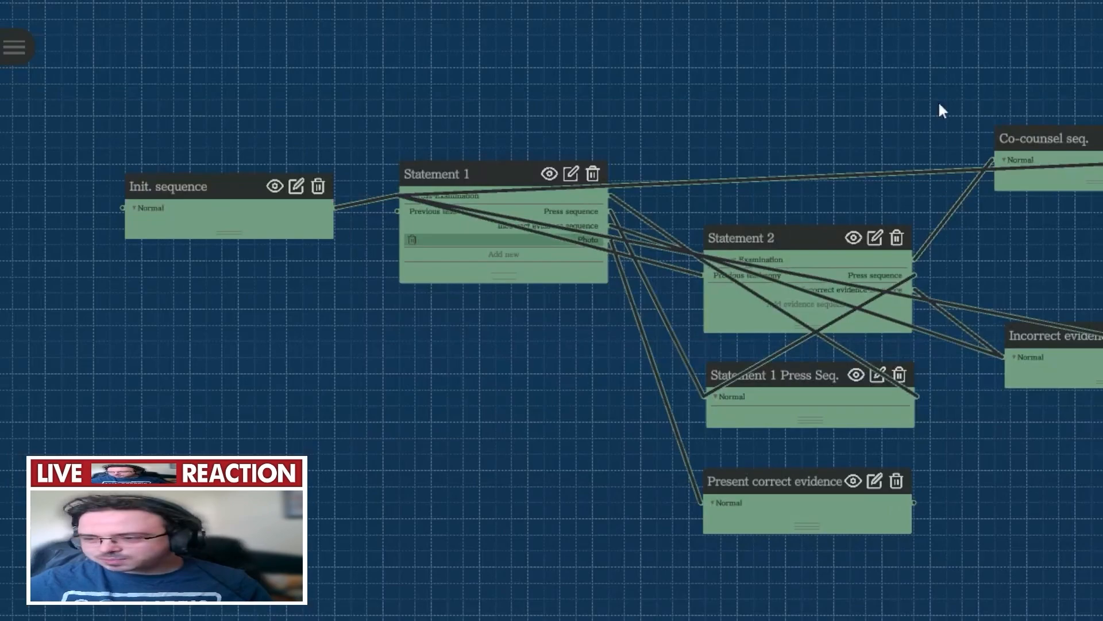
# - Move the Co-counsel seq. node slightly down and to the right on the node canvas
pyautogui.moveTo(939, 103); pyautogui.dragTo(732, 121)
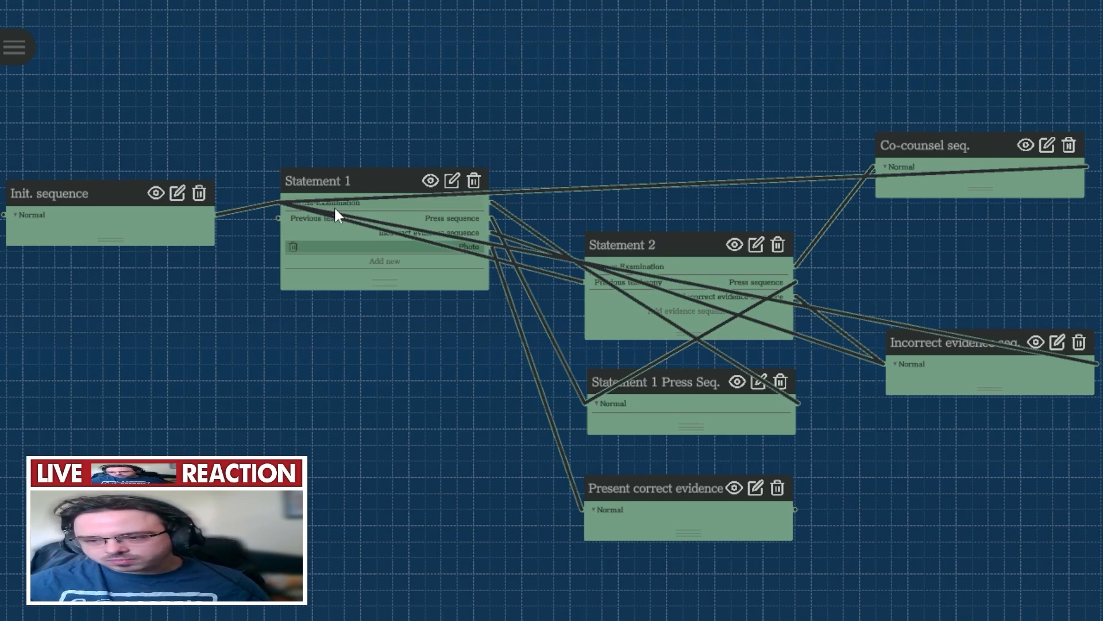
pyautogui.moveTo(586, 161); pyautogui.dragTo(453, 143)
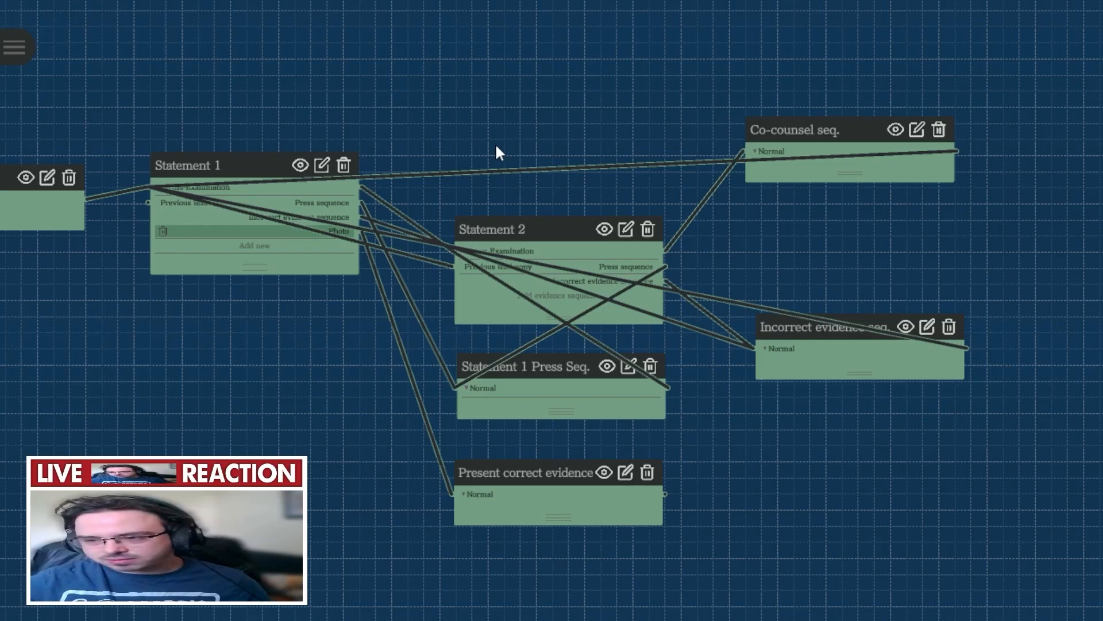
pyautogui.moveTo(877, 175); pyautogui.dragTo(902, 193)
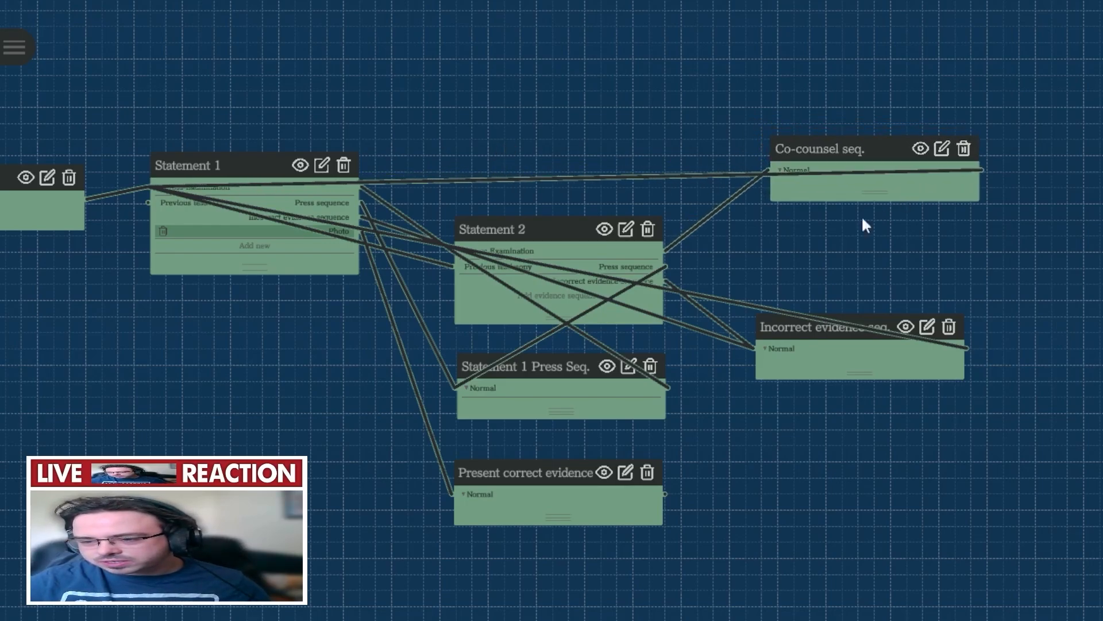
pyautogui.scroll(1, 712, 281)
pyautogui.scroll(1, 713, 281)
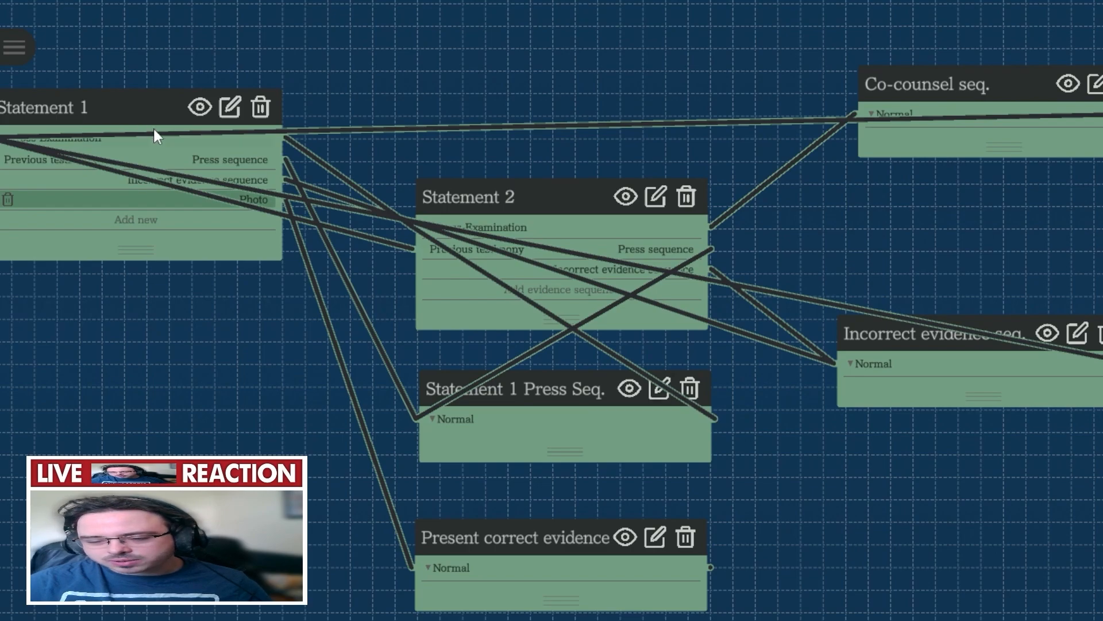
pyautogui.moveTo(549, 359); pyautogui.dragTo(447, 325)
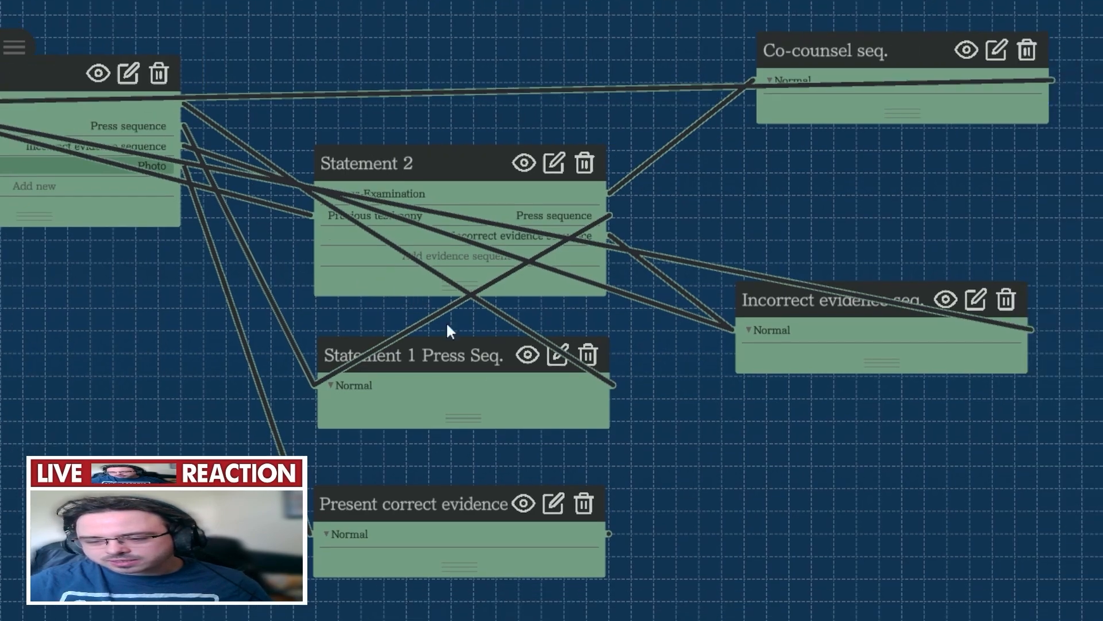
pyautogui.doubleClick(475, 415)
pyautogui.click(740, 438)
pyautogui.scroll(-1, 638, 339)
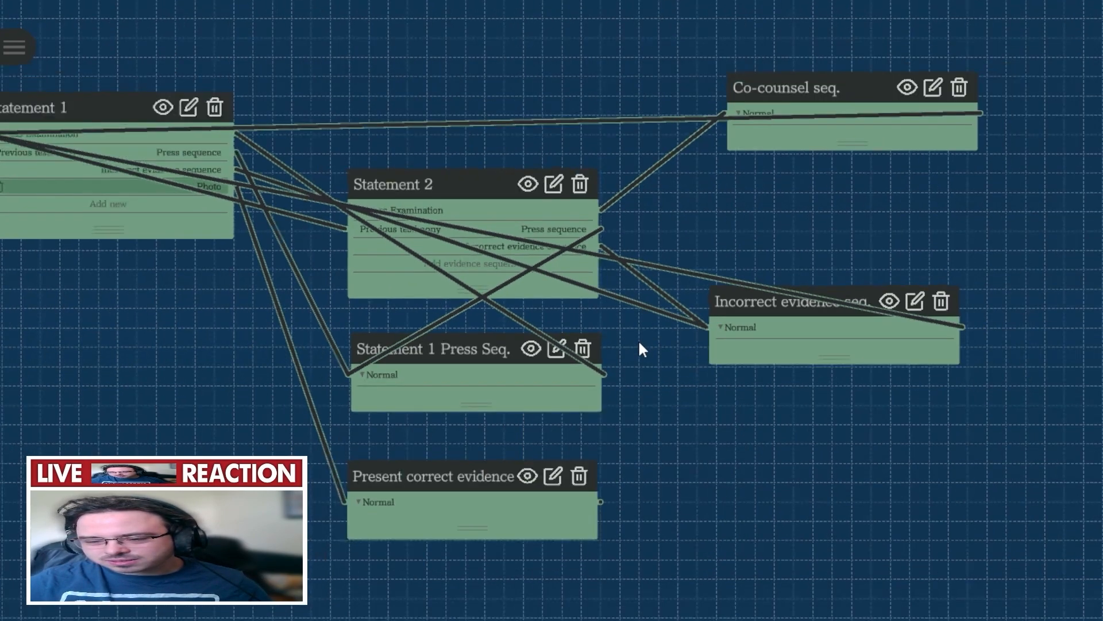
pyautogui.scroll(-1, 549, 322)
pyautogui.moveTo(305, 342); pyautogui.dragTo(388, 367)
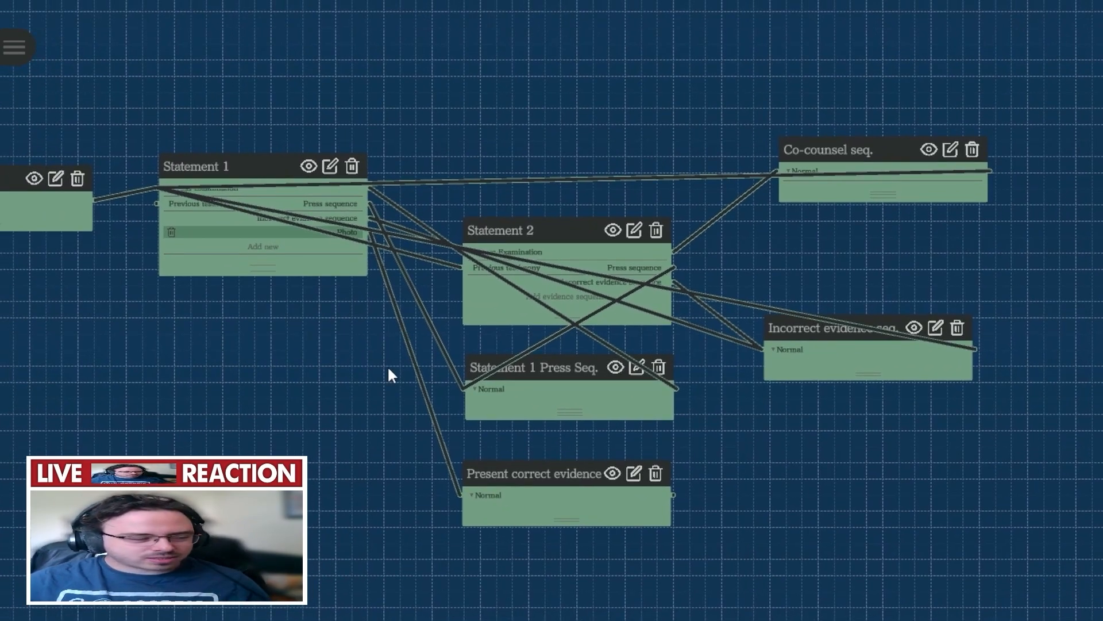
pyautogui.scroll(1, 379, 330)
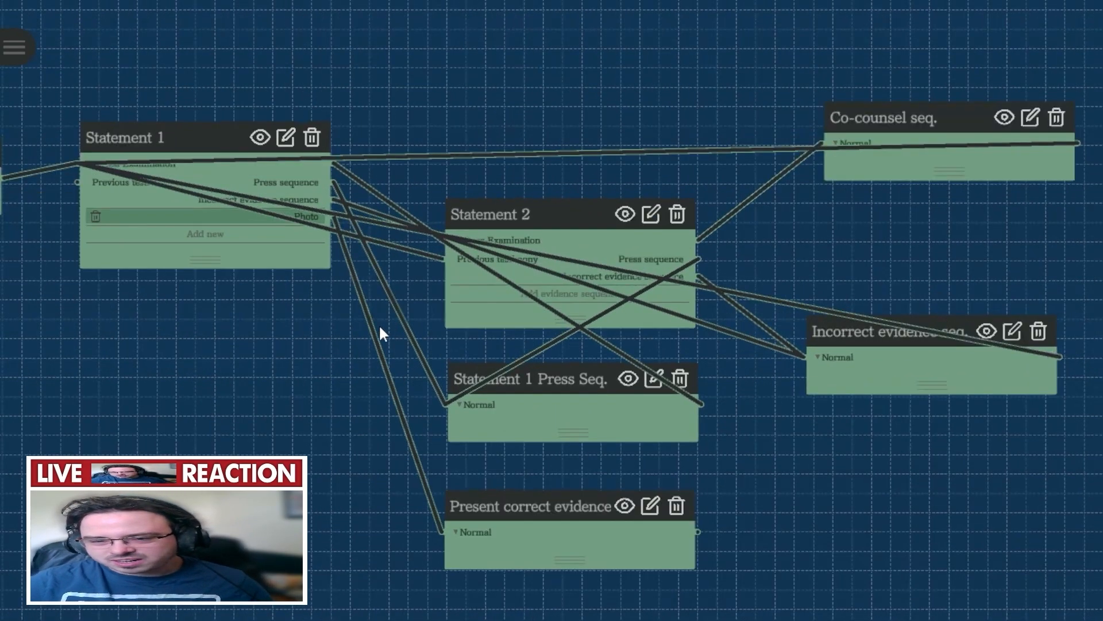